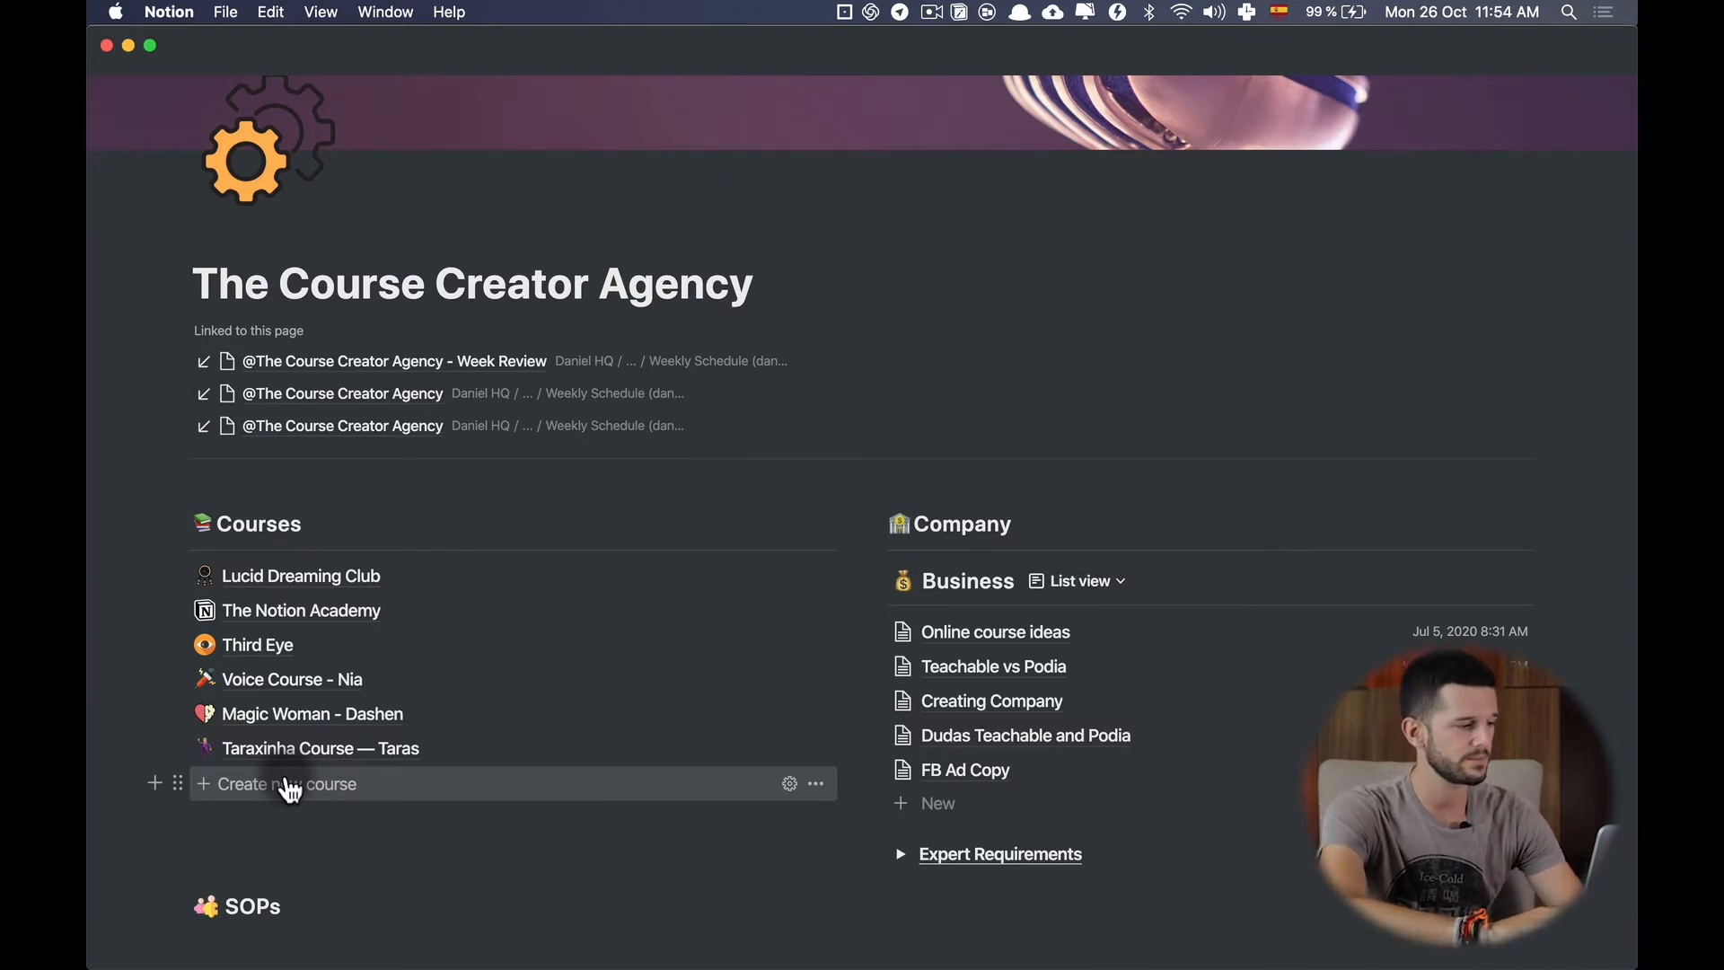
Create a new course page and add 1.1 Lesson 1, 1.2 Lesson 2 and 1.3 Lesson 3 to its Curriculum table.
{"action": "left_click", "coordinate": [290, 790]}
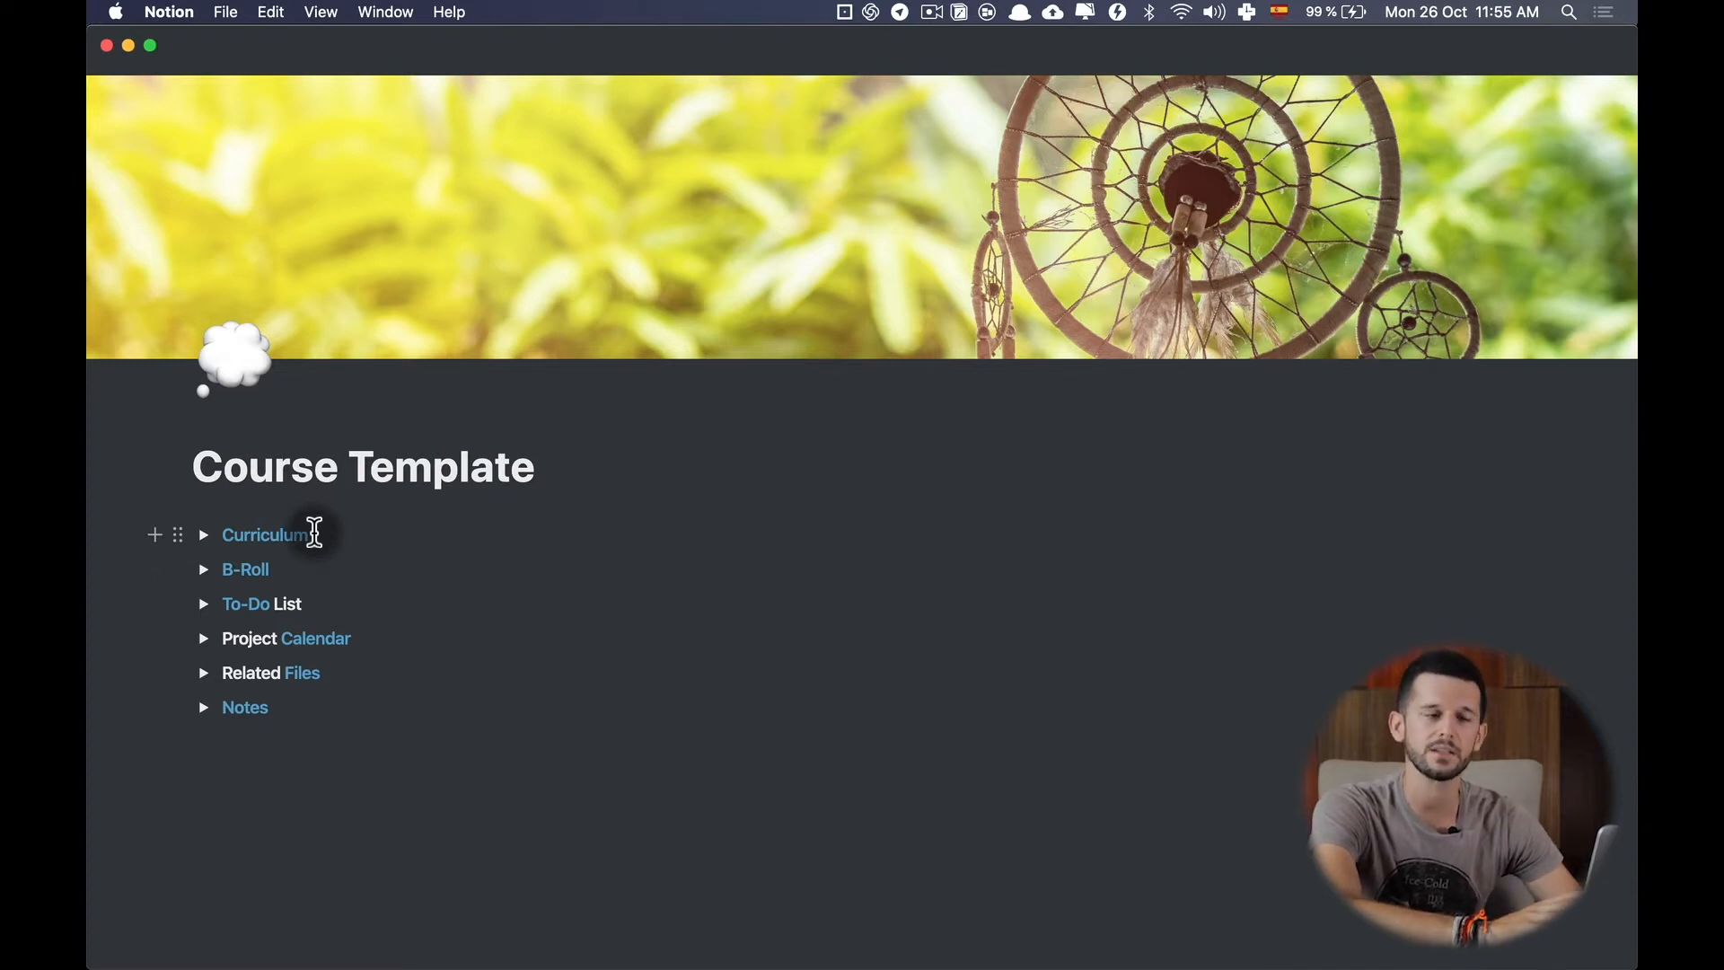
{"action": "left_click", "coordinate": [205, 536]}
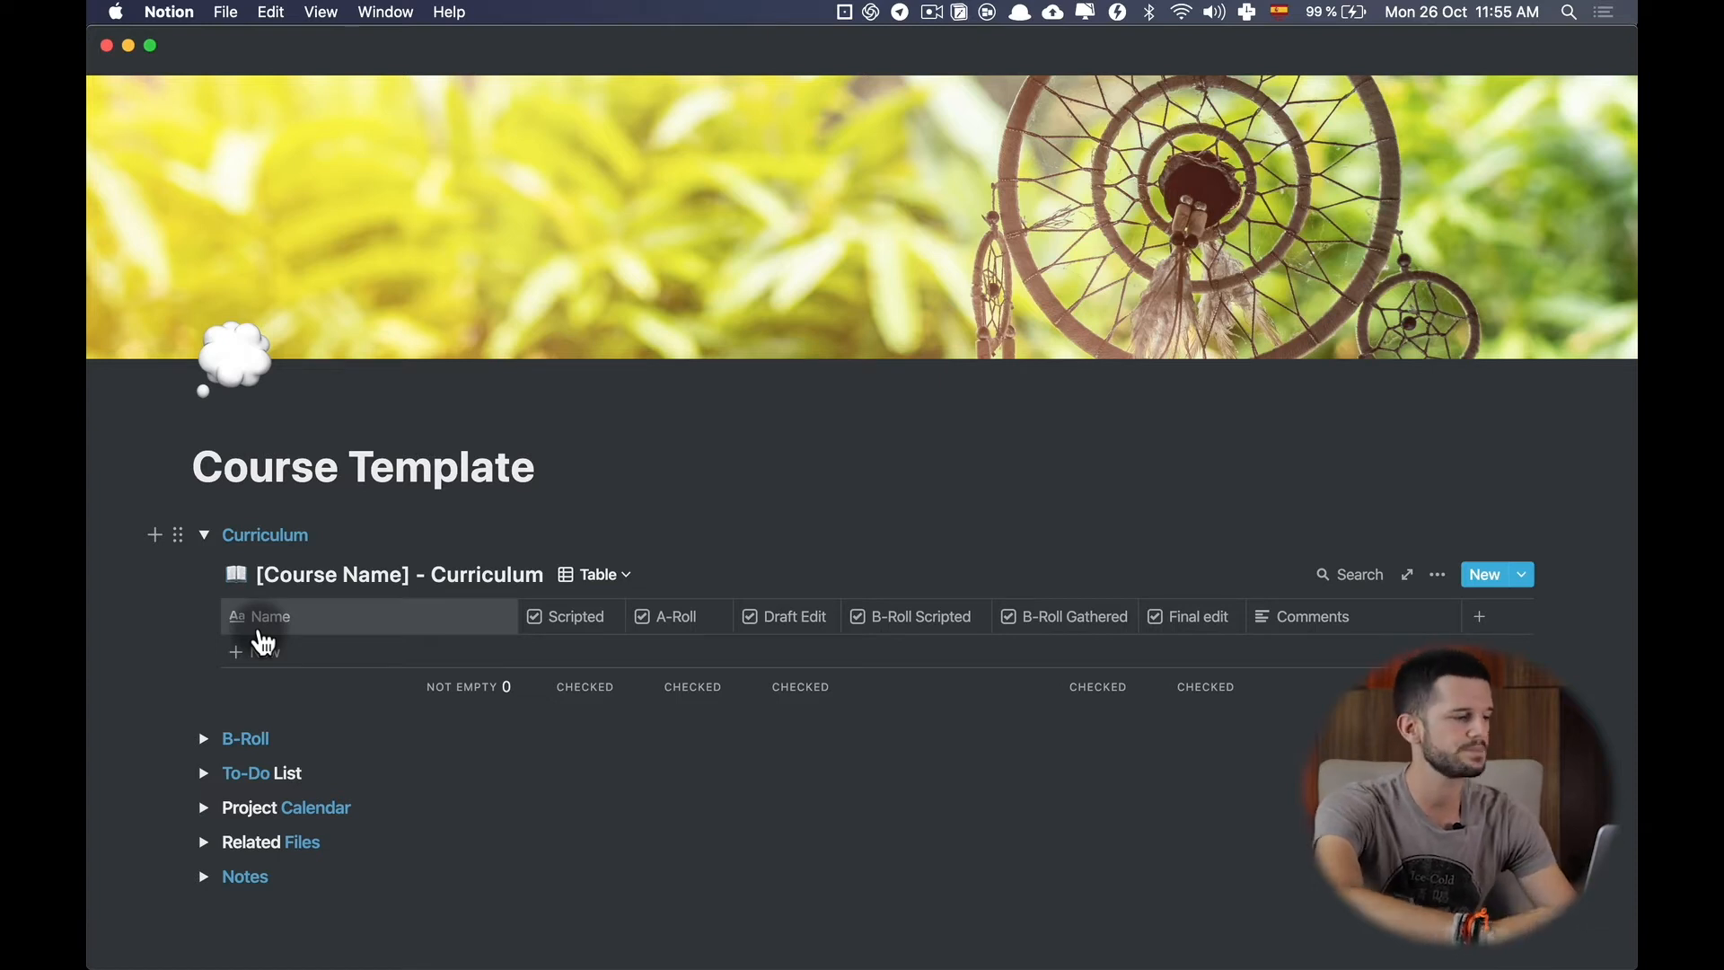
{"action": "left_click", "coordinate": [296, 665]}
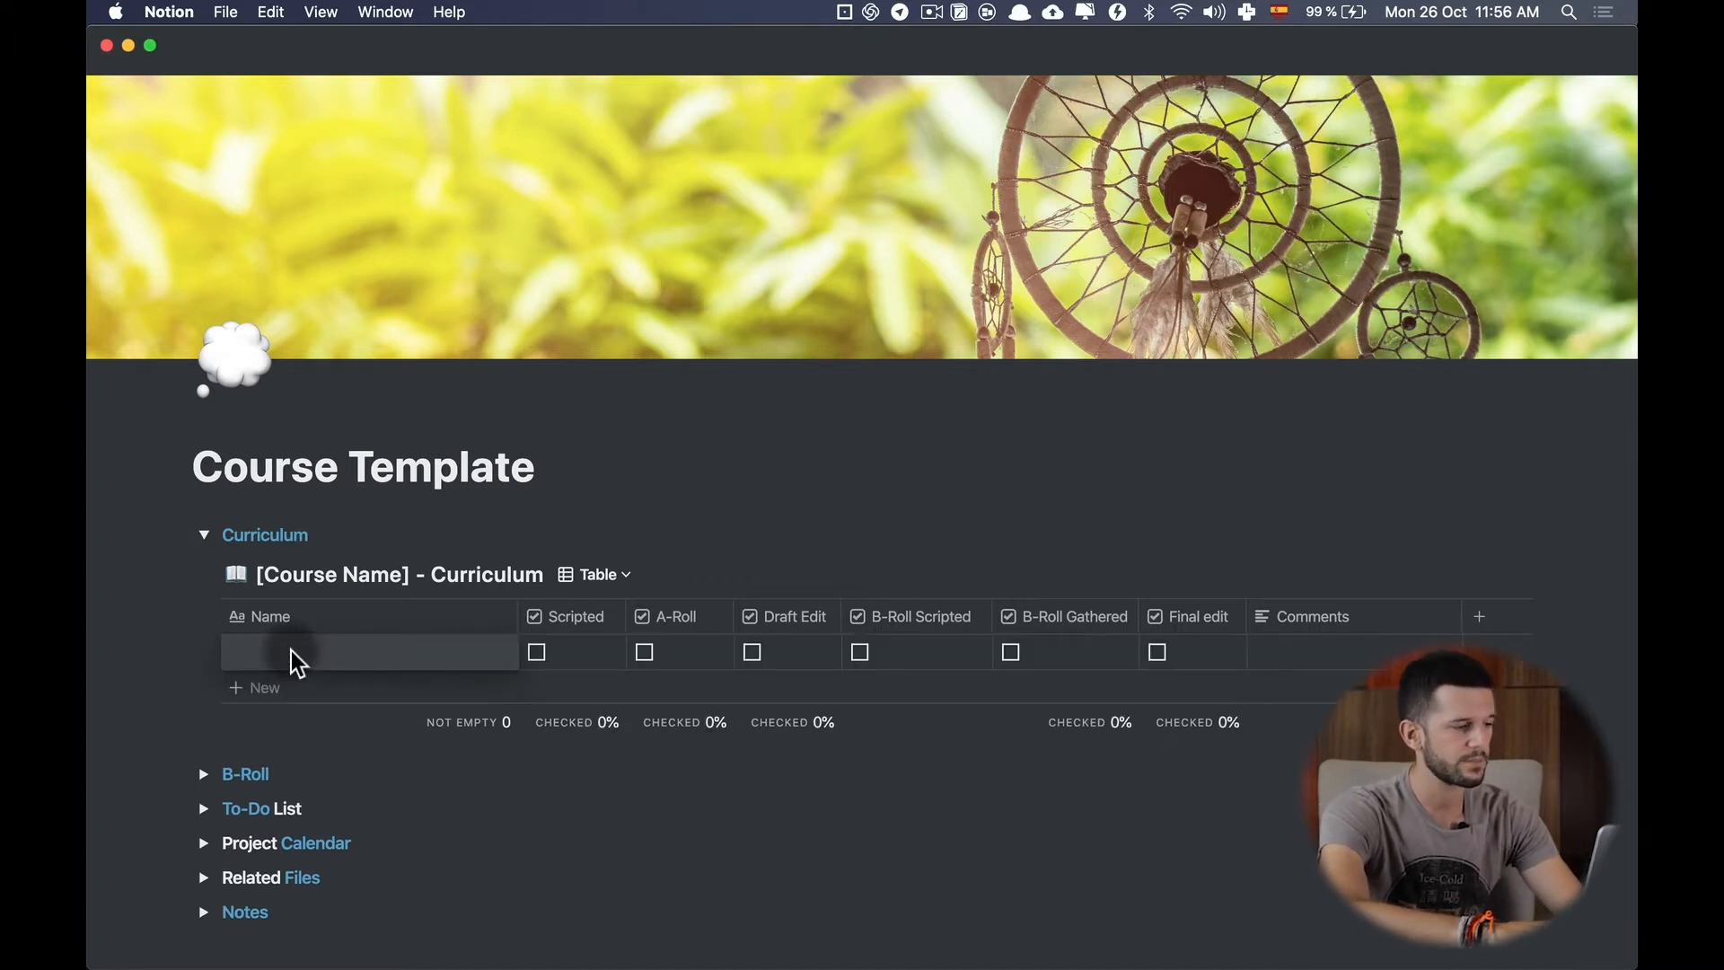
{"action": "type", "text": "1.1"}
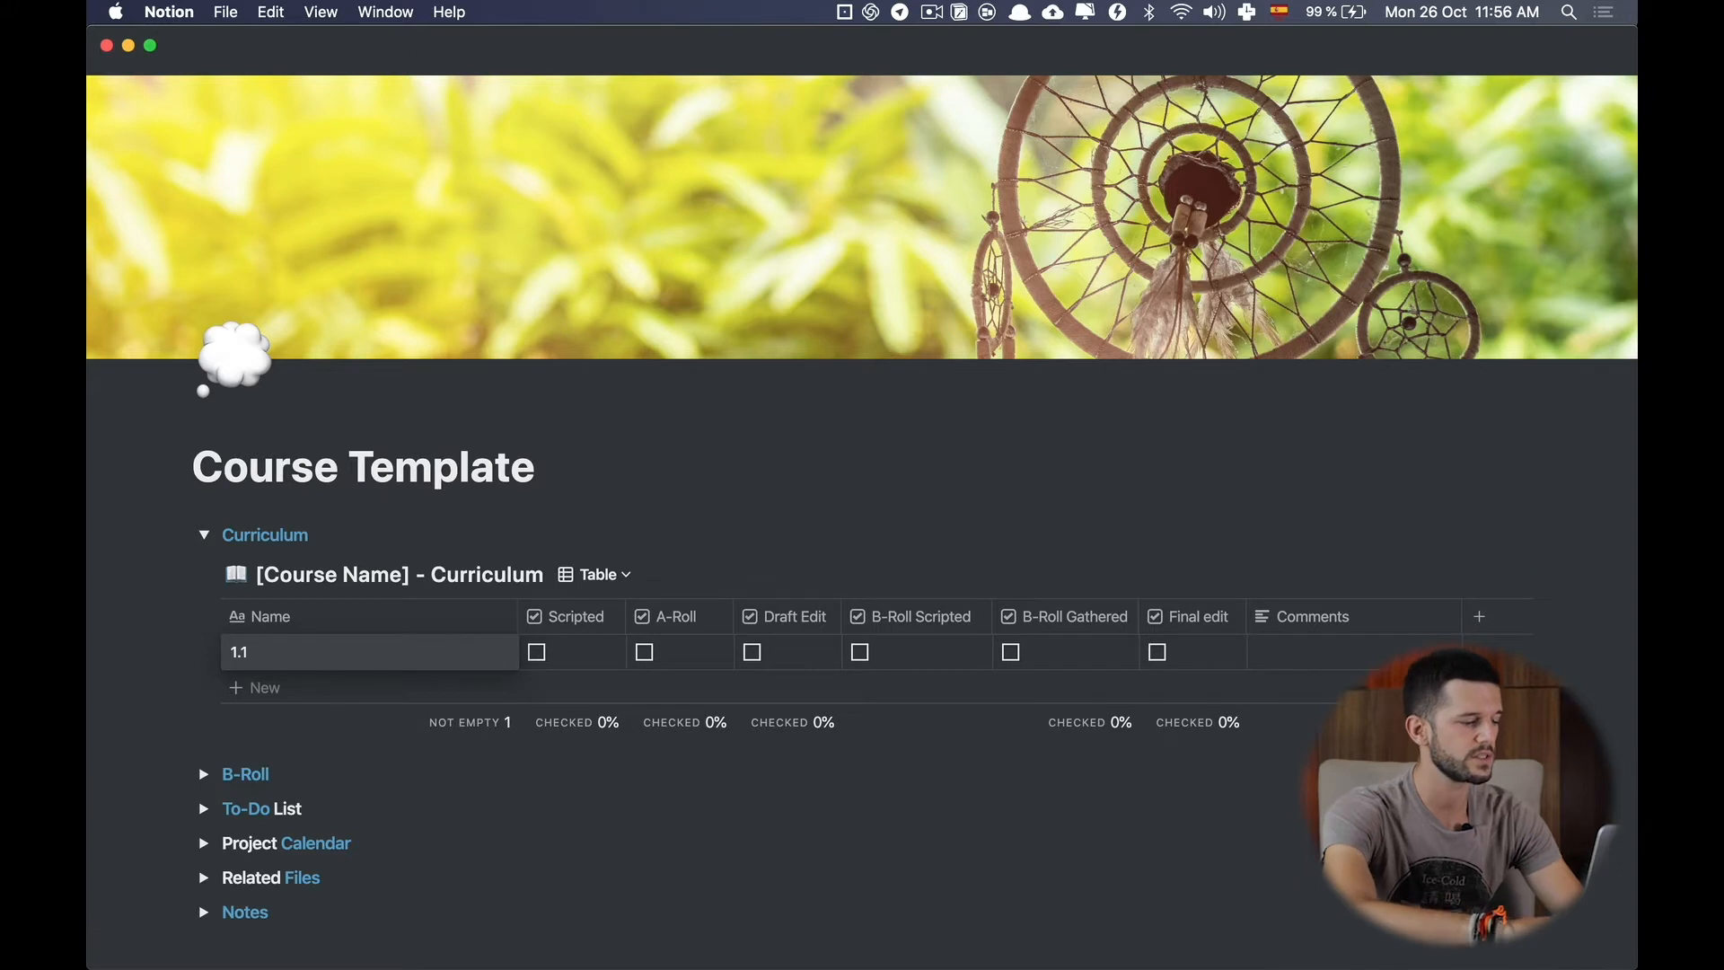
{"action": "type", "text": " Lesson 1"}
{"action": "key", "text": "Return"}
{"action": "type", "text": "1.2 Lesson 2"}
{"action": "key", "text": "Return"}
{"action": "type", "text": "1.3 Lesson 3"}
{"action": "key", "text": "Escape"}
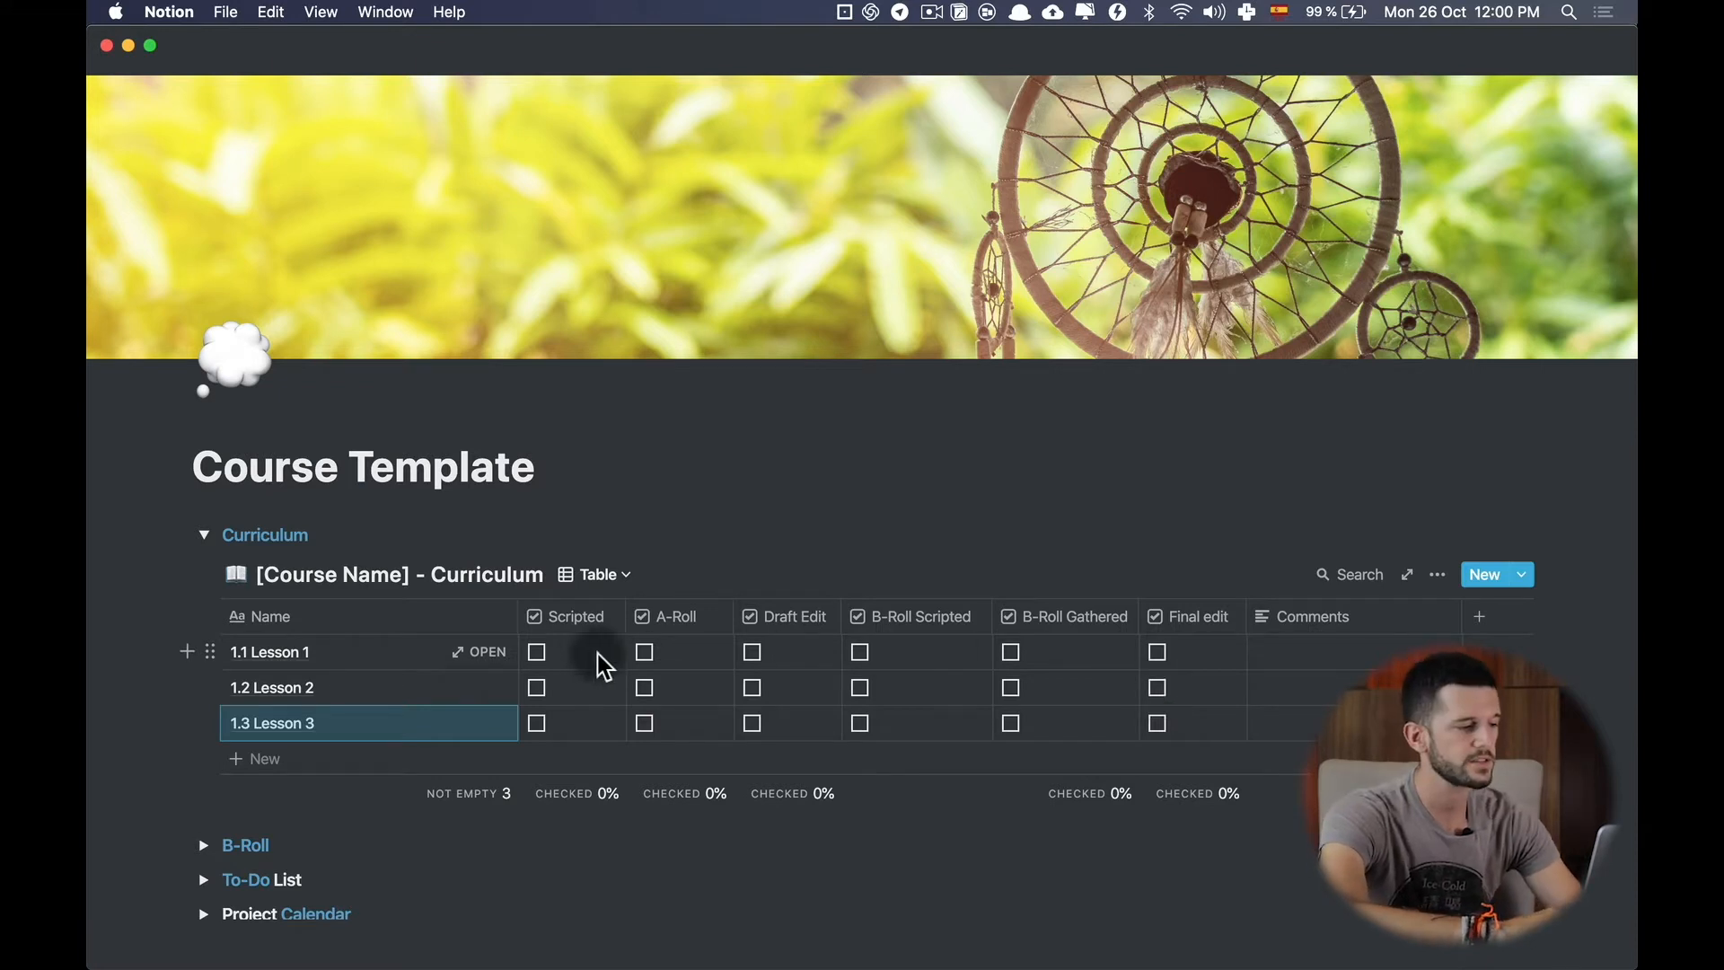
Open the 1.1 Lesson 1 page, apply the B-Roll template to it, and expand its Script toggle.
{"action": "left_click", "coordinate": [488, 660]}
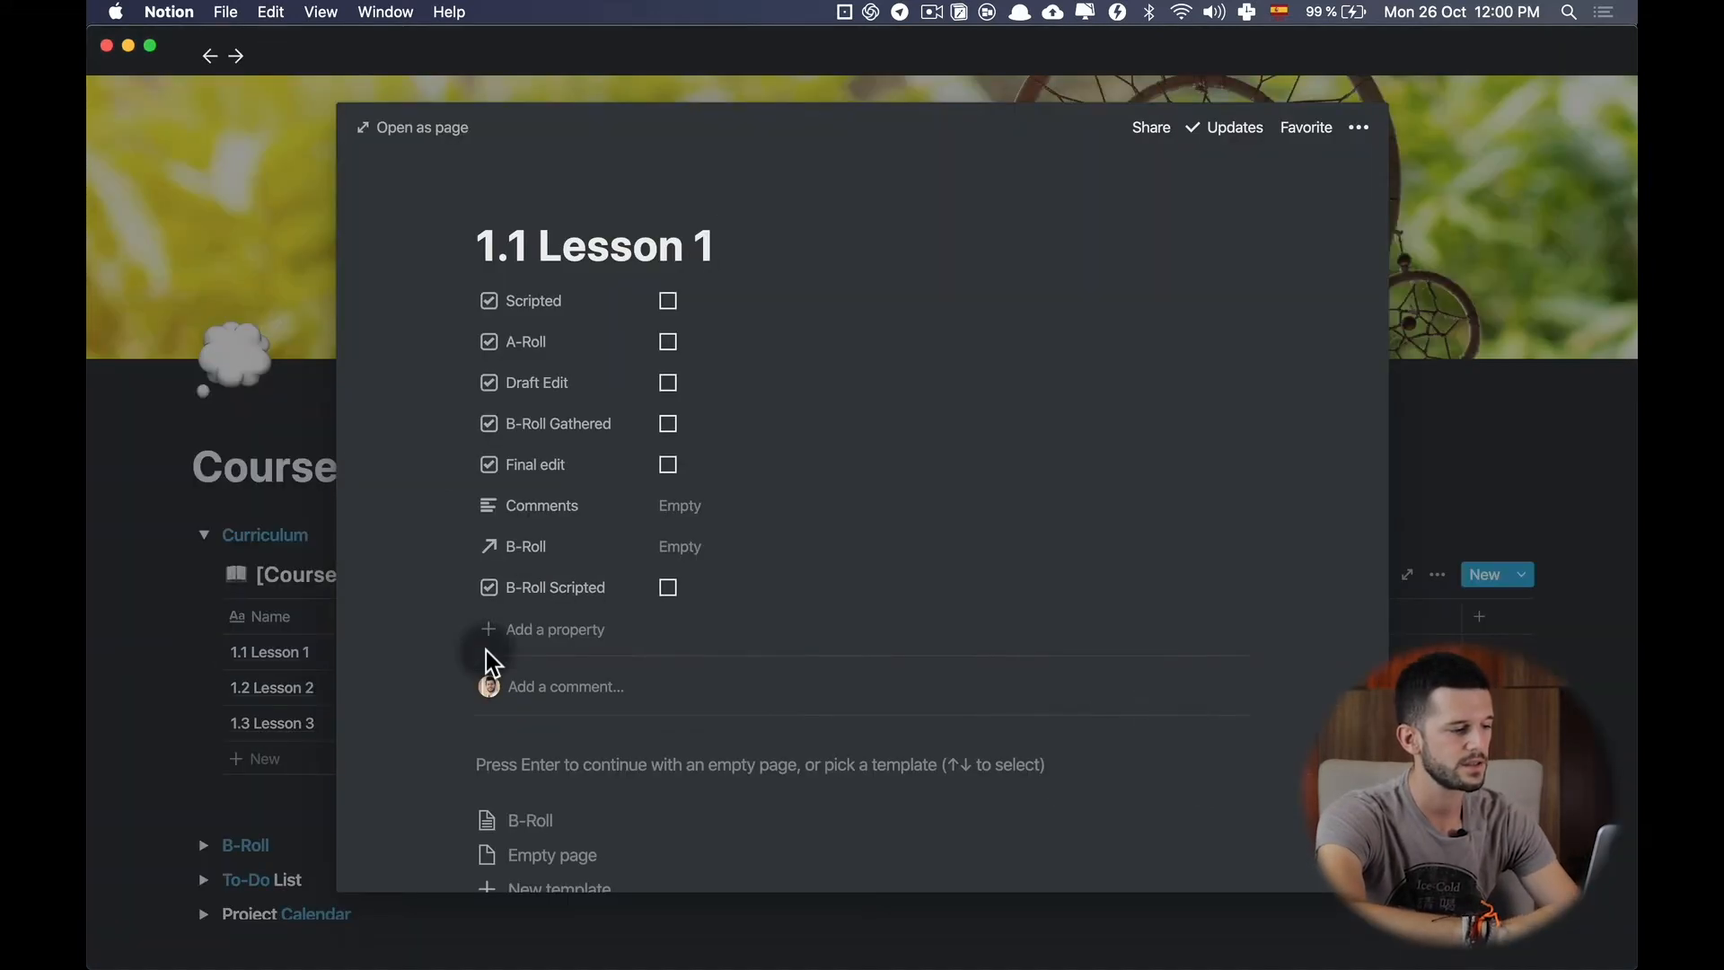
{"action": "left_click", "coordinate": [561, 824]}
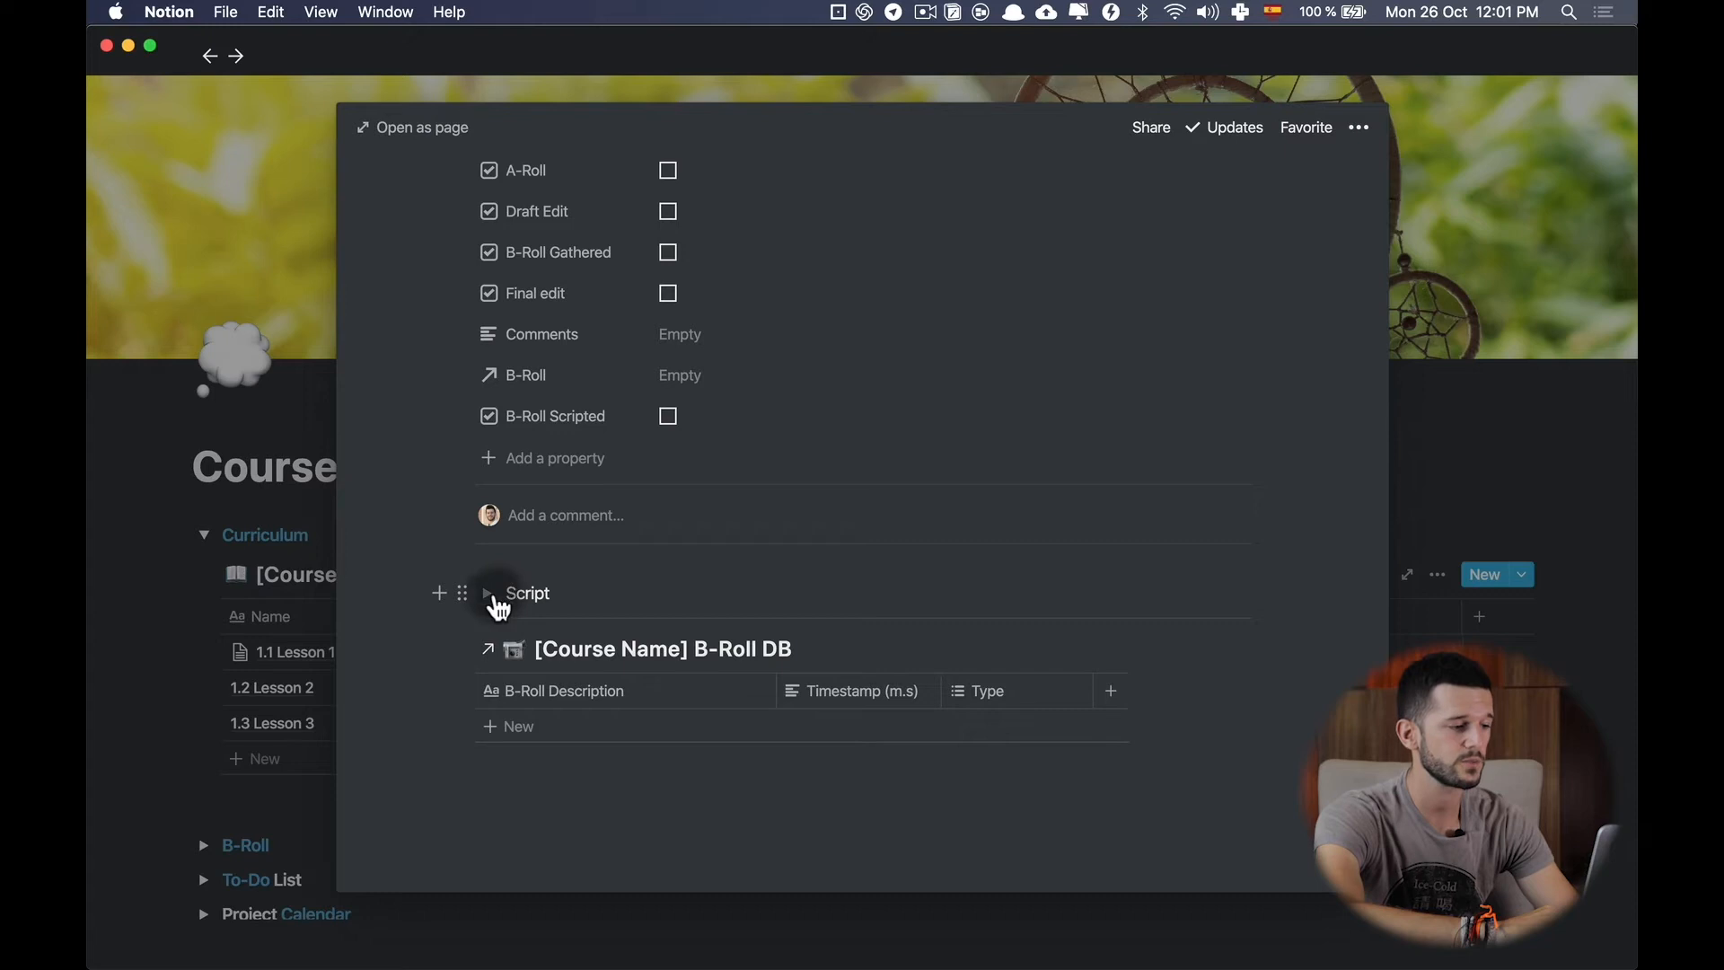
{"action": "left_click", "coordinate": [486, 594]}
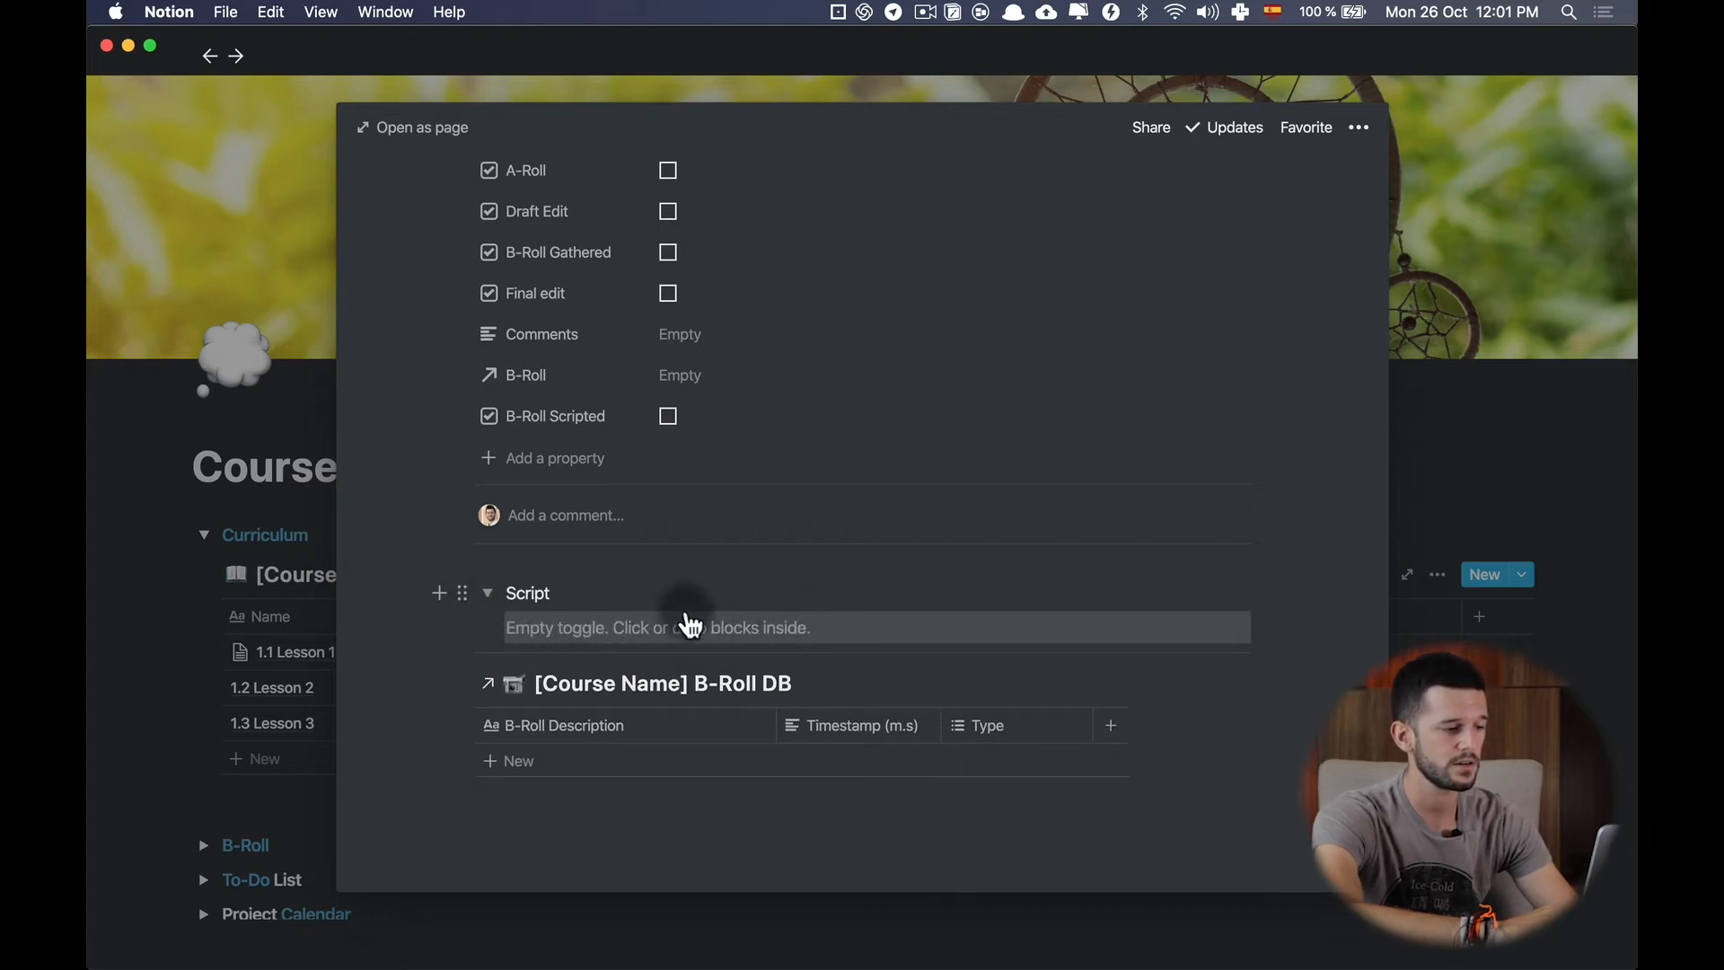
{"action": "scroll", "coordinate": [689, 625], "scroll_direction": "down", "scroll_amount": 1}
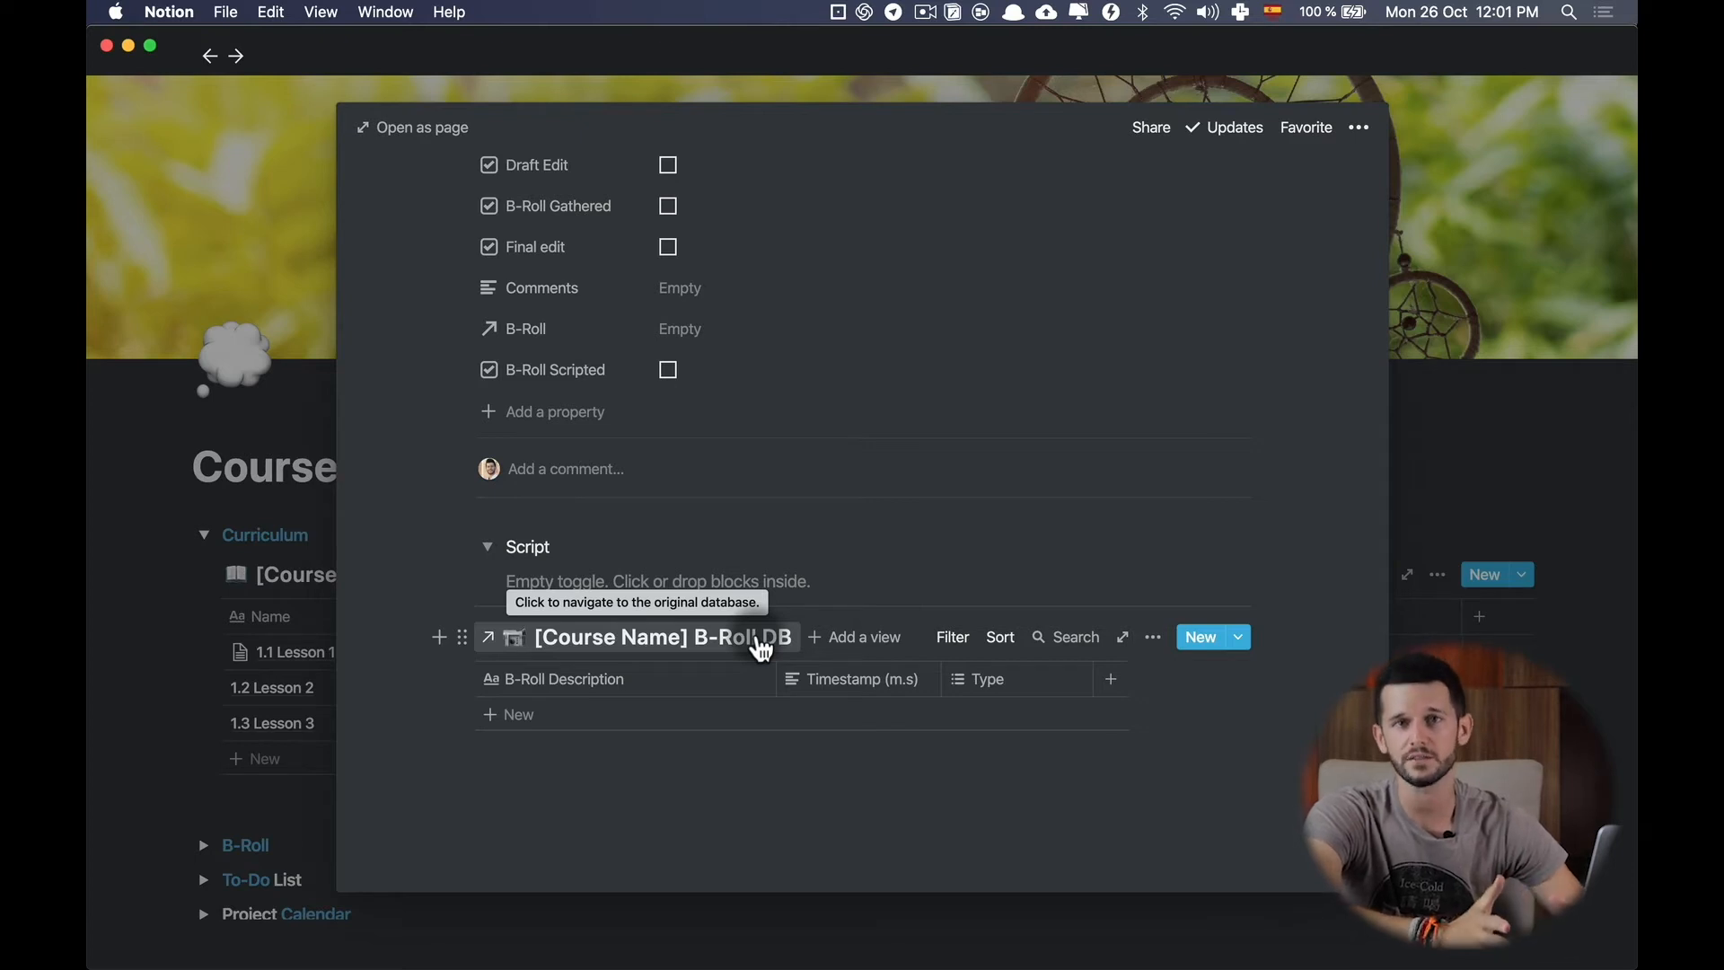
{"action": "scroll", "coordinate": [761, 648], "scroll_direction": "down", "scroll_amount": 1}
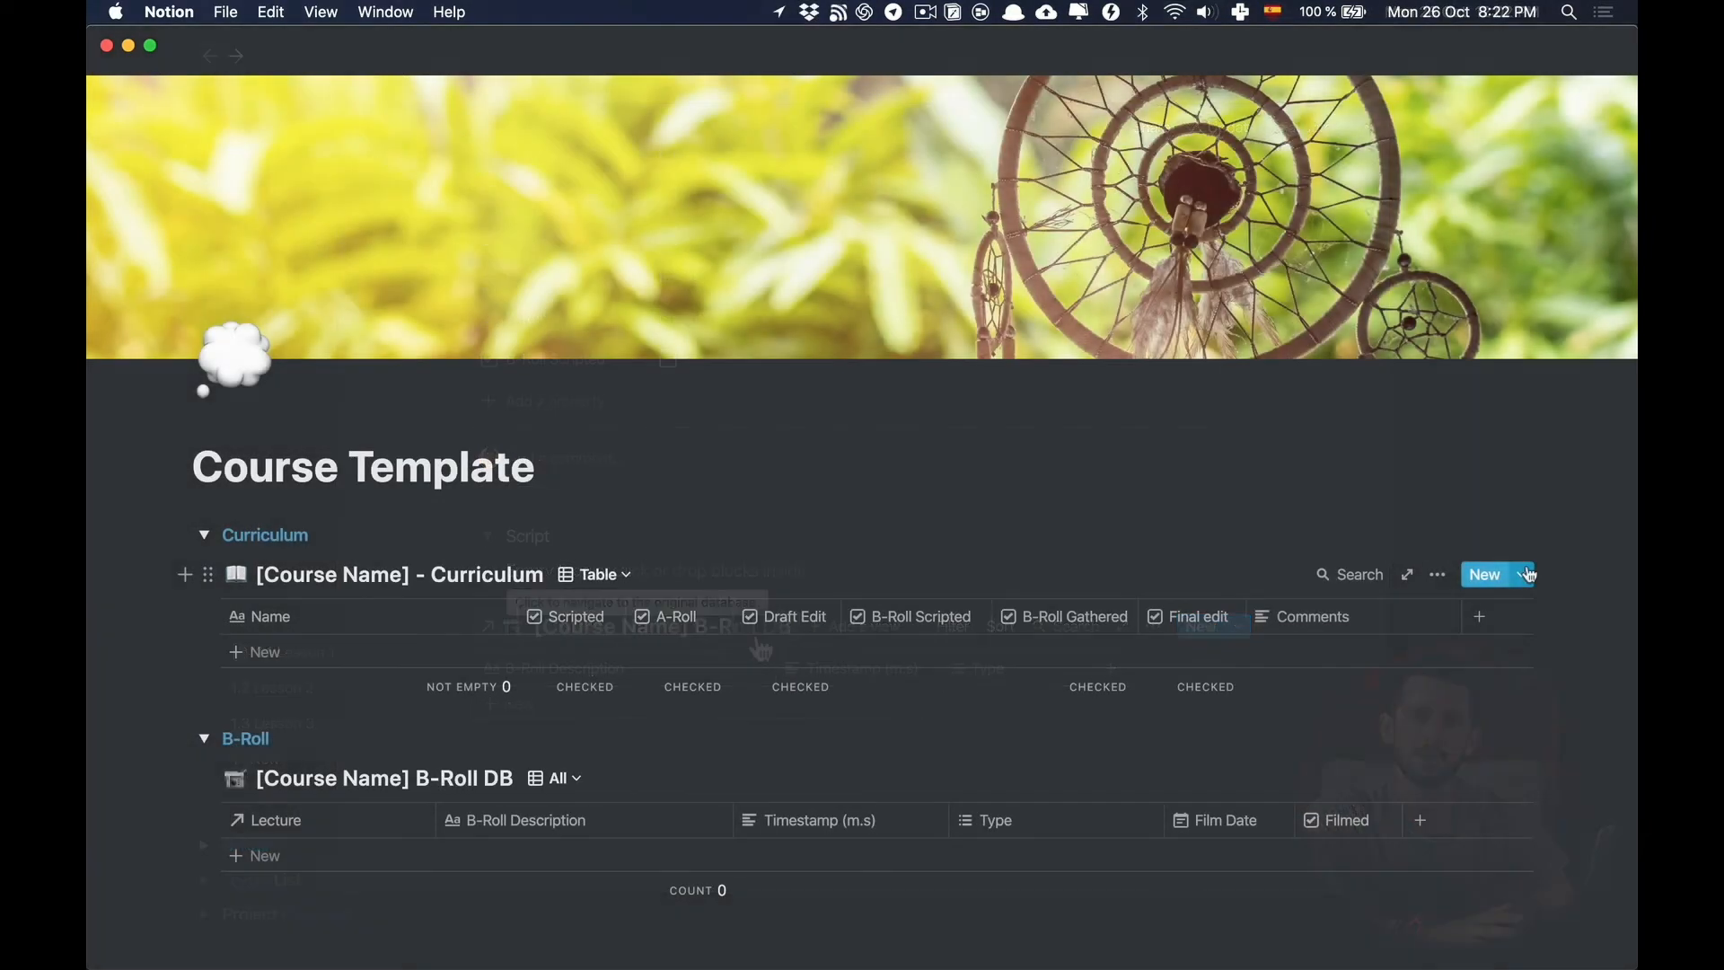
Open the Curriculum table's B-Roll template for editing and examine the filter on its linked B-Roll database.
{"action": "left_click", "coordinate": [1522, 575]}
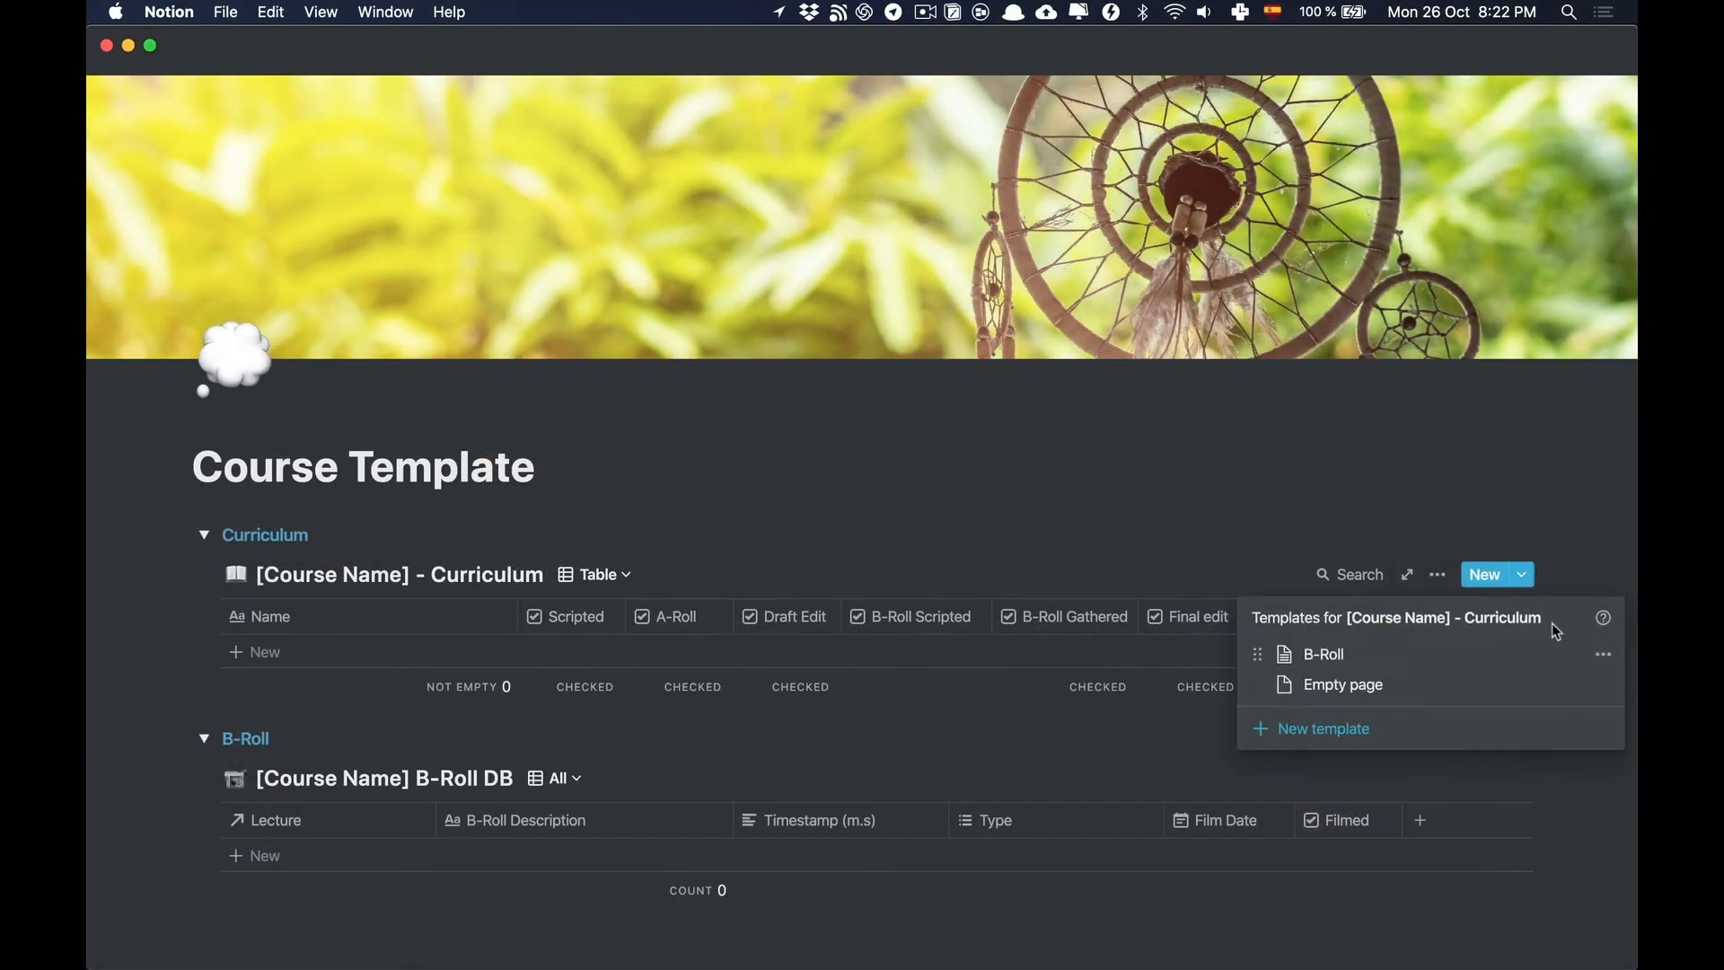
{"action": "left_click", "coordinate": [1600, 656]}
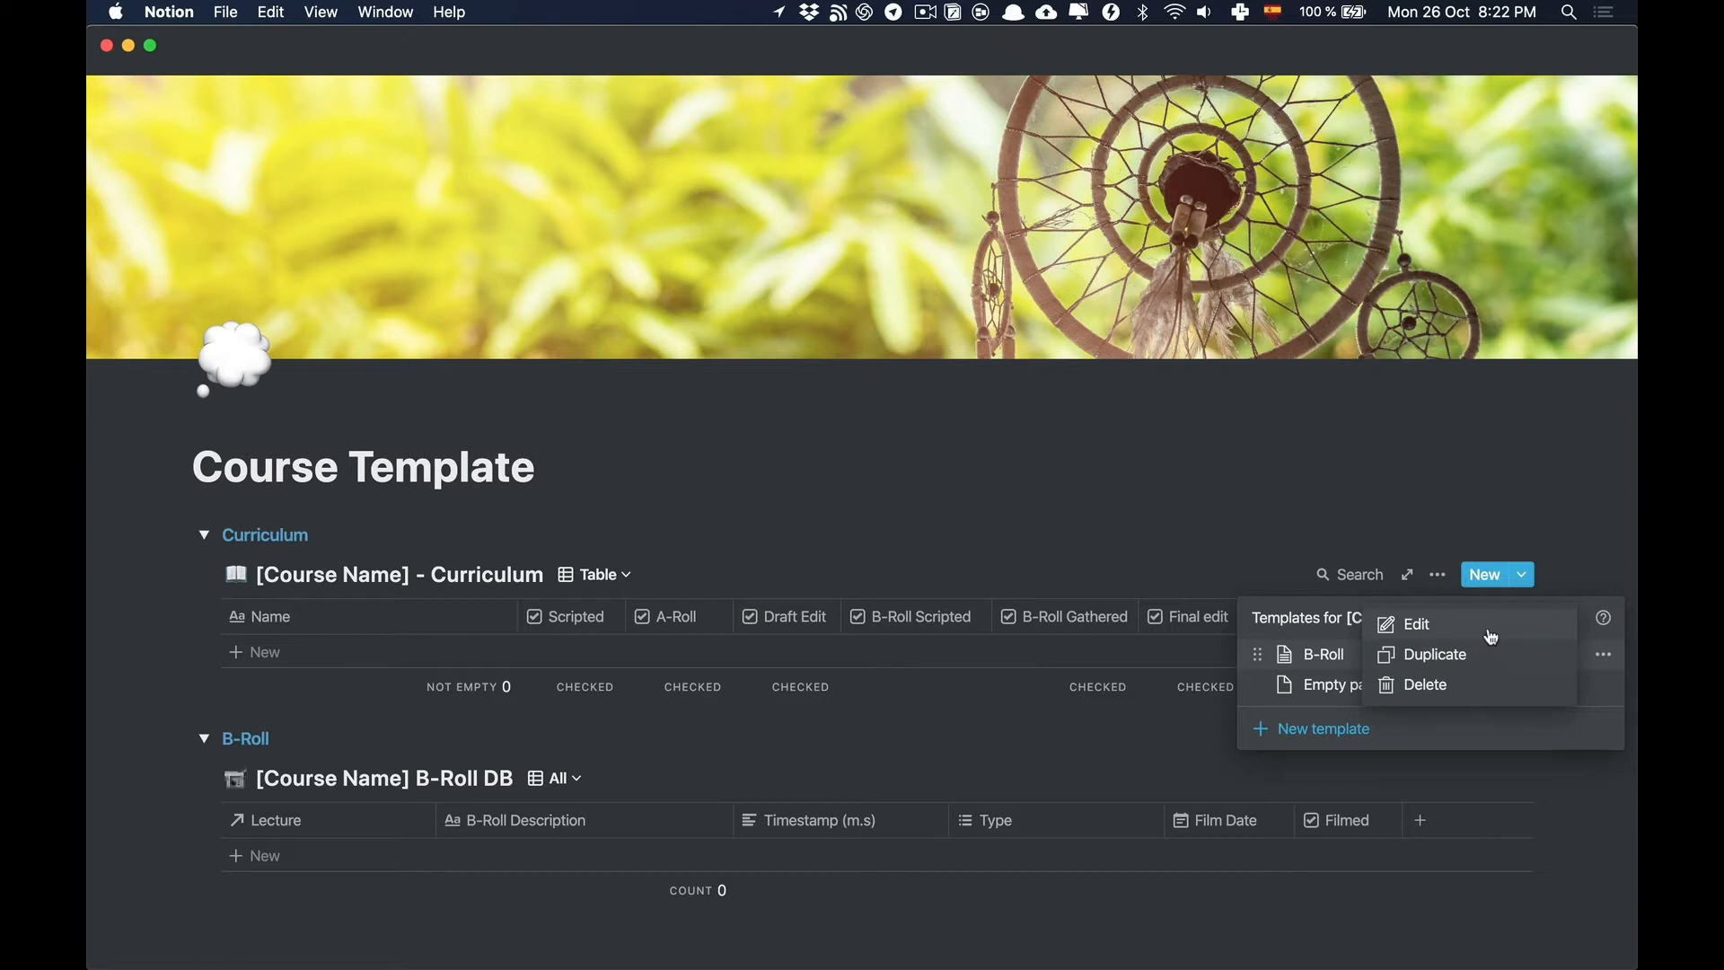
{"action": "left_click", "coordinate": [1489, 627]}
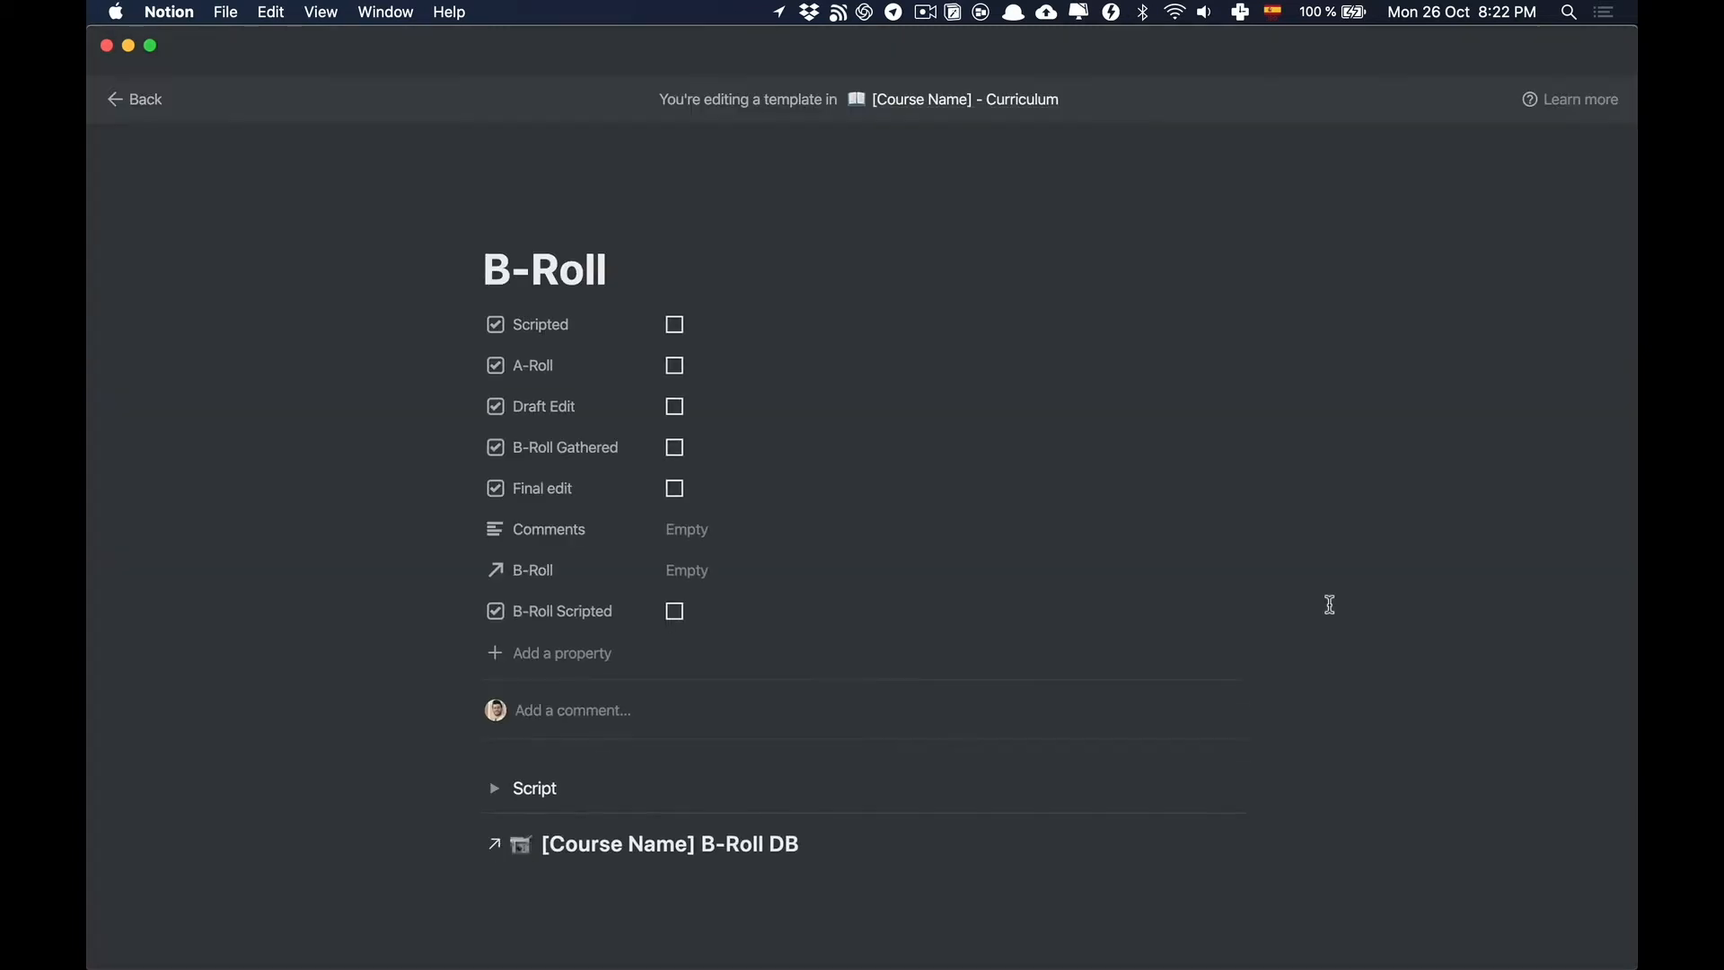
{"action": "scroll", "coordinate": [950, 804], "scroll_direction": "down", "scroll_amount": 3}
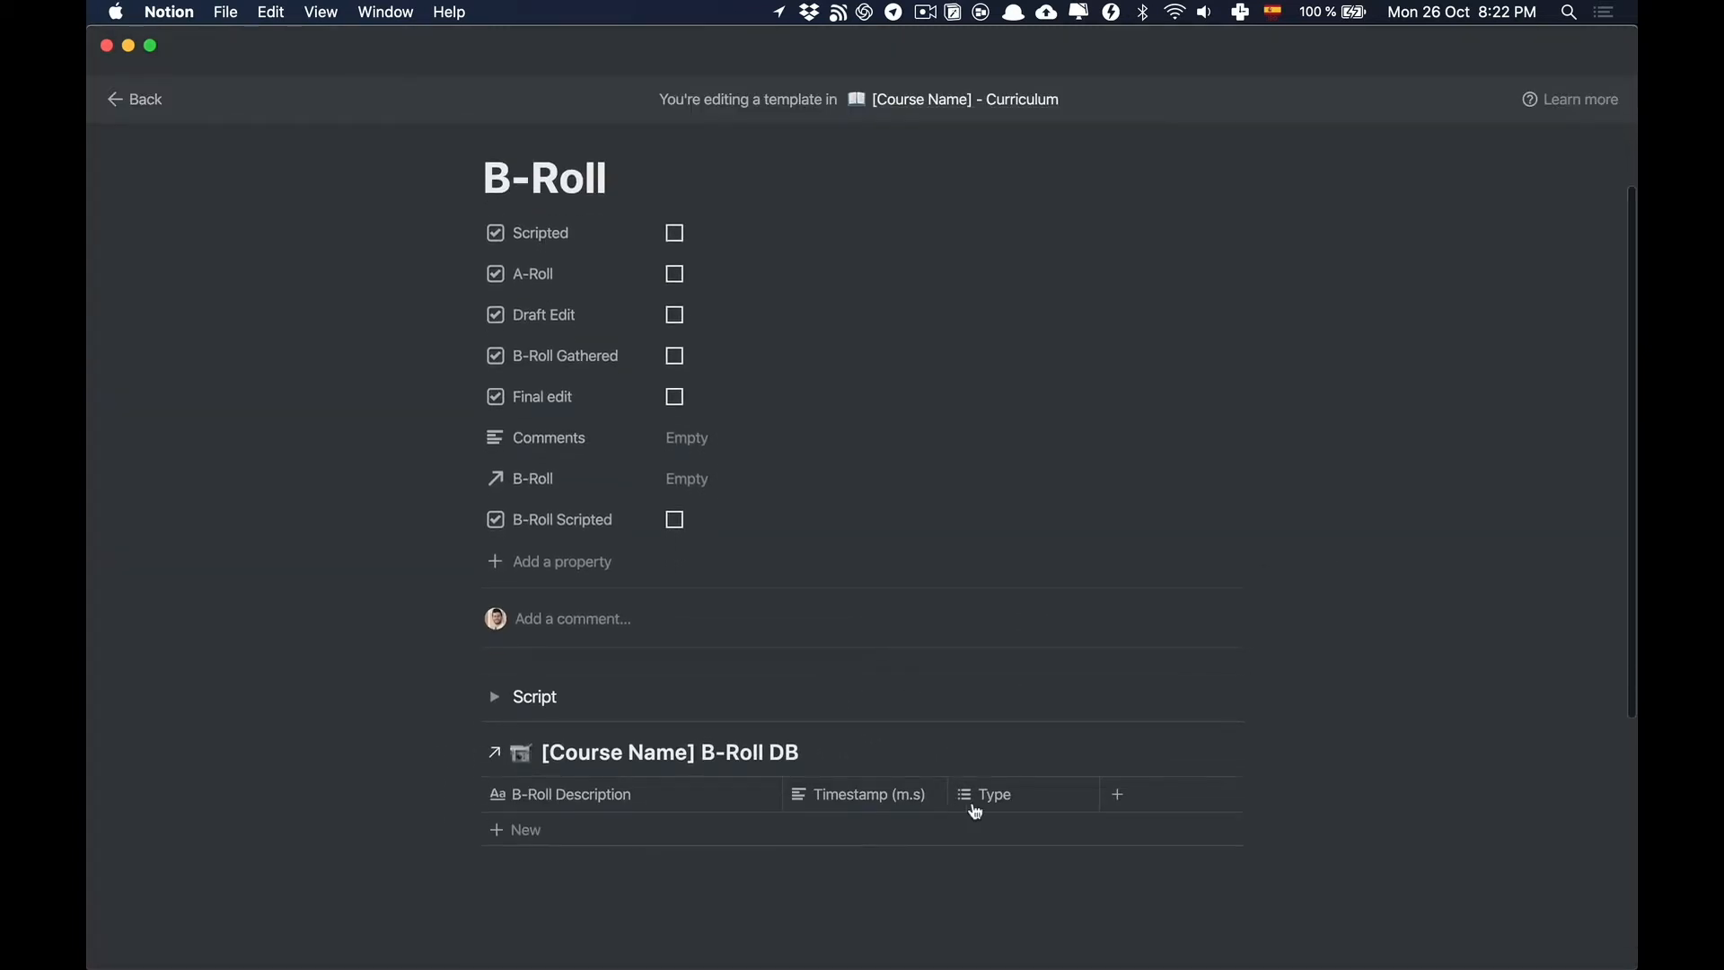
{"action": "left_click", "coordinate": [945, 754]}
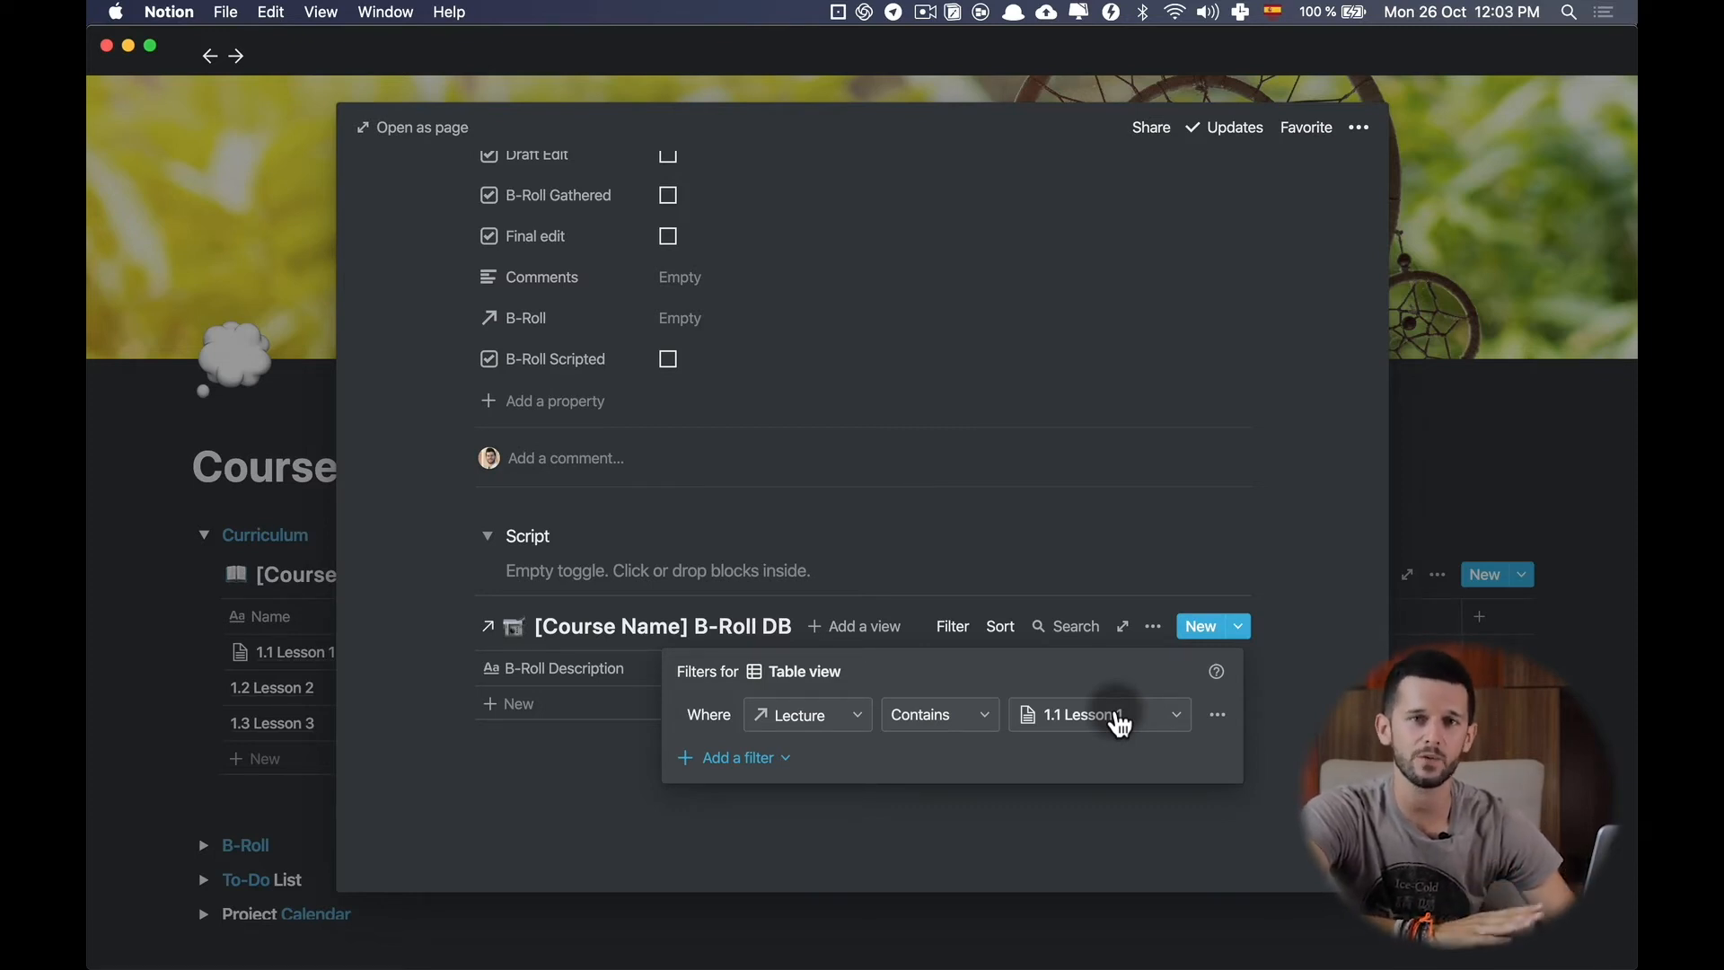
{"action": "key", "text": "Escape"}
{"action": "key", "text": "Escape"}
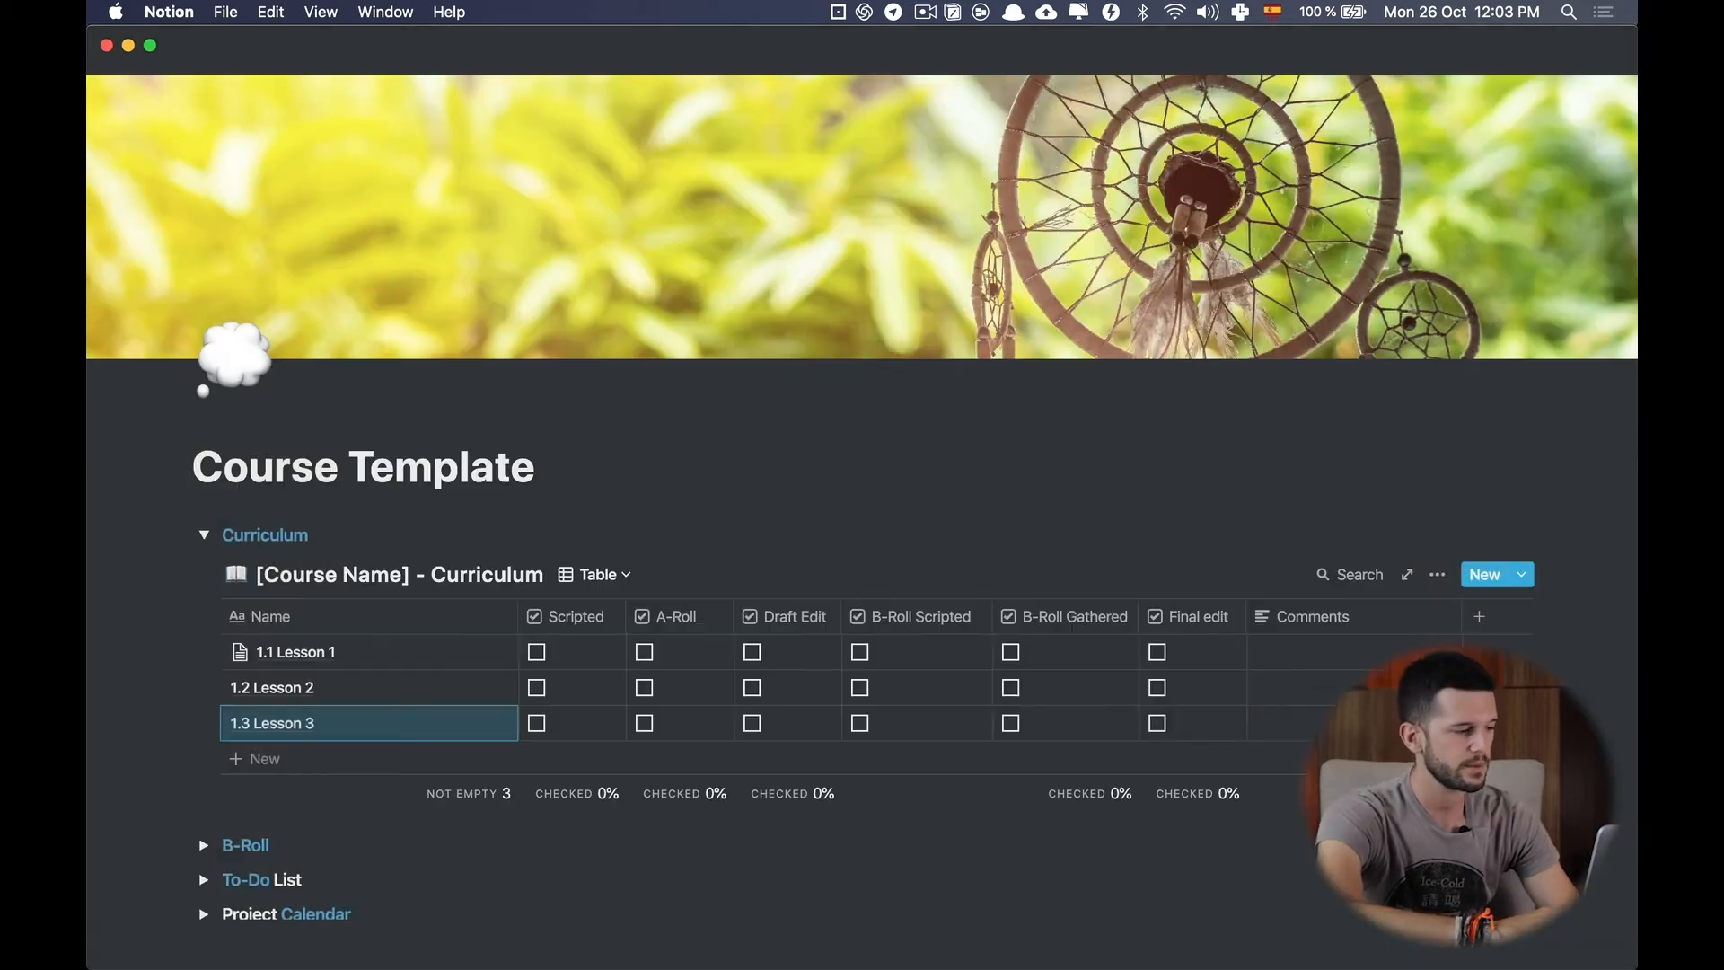
Add rows Broll A, Broll B, Broll C and Broll D to the B-Roll database, with film date Oct 27, 2020 on the first three.
{"action": "scroll", "coordinate": [490, 805], "scroll_direction": "down", "scroll_amount": 2}
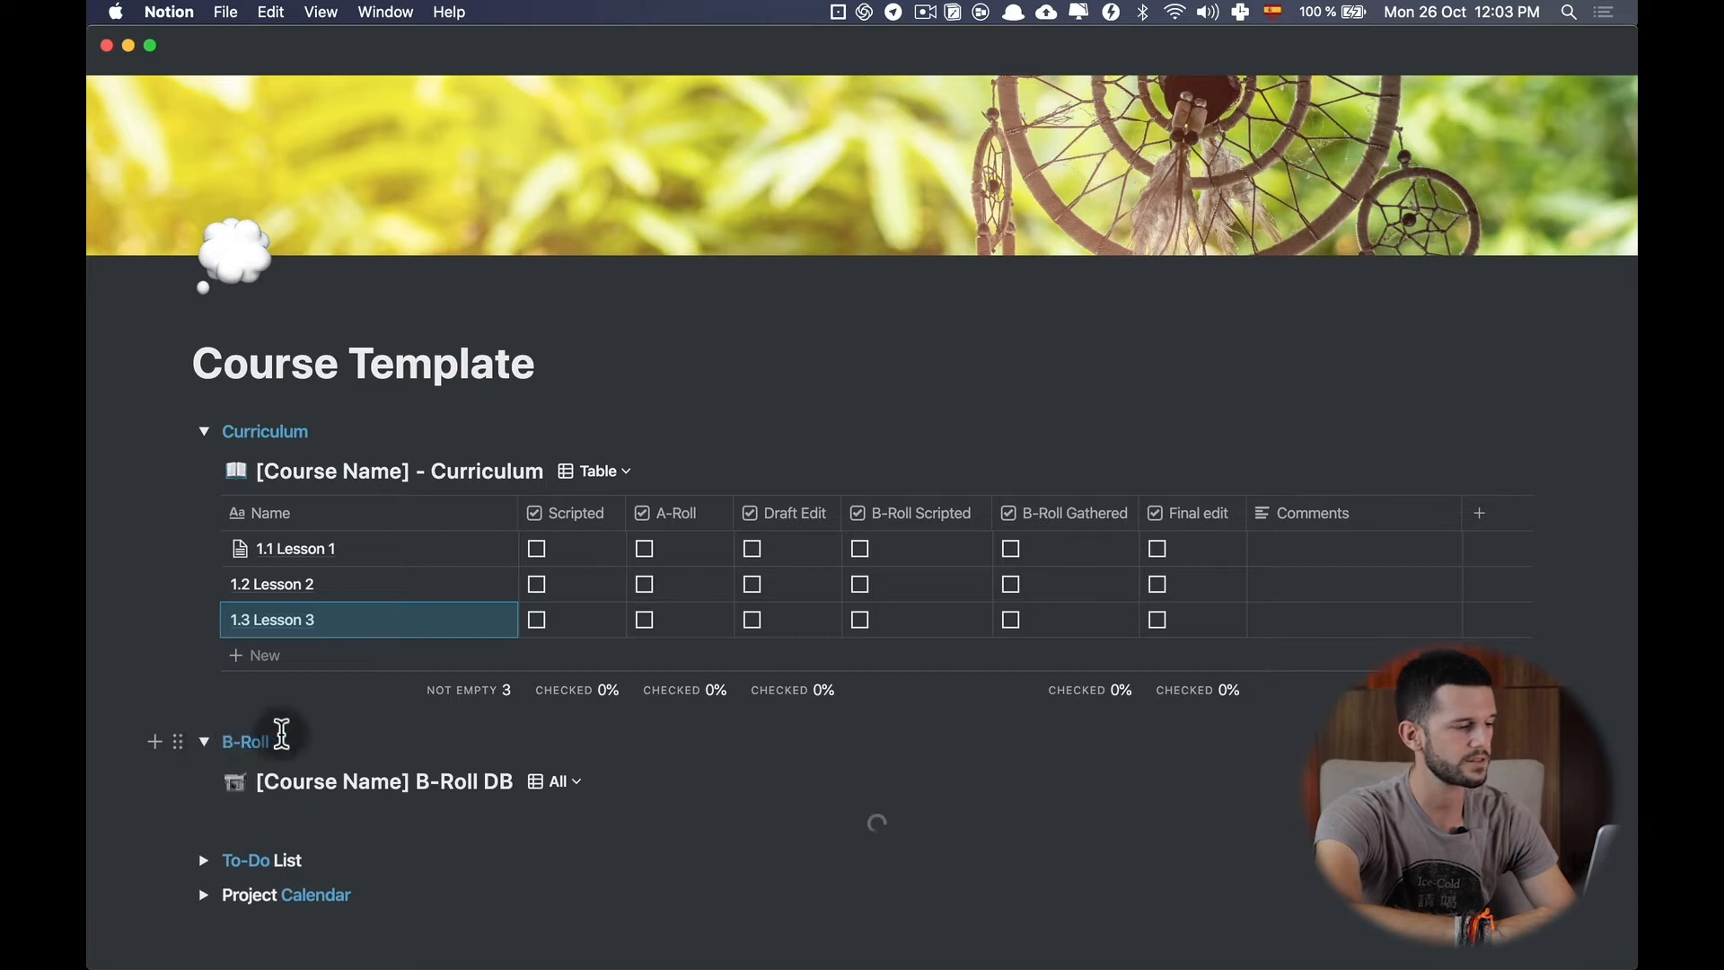
{"action": "scroll", "coordinate": [664, 718], "scroll_direction": "down", "scroll_amount": 1}
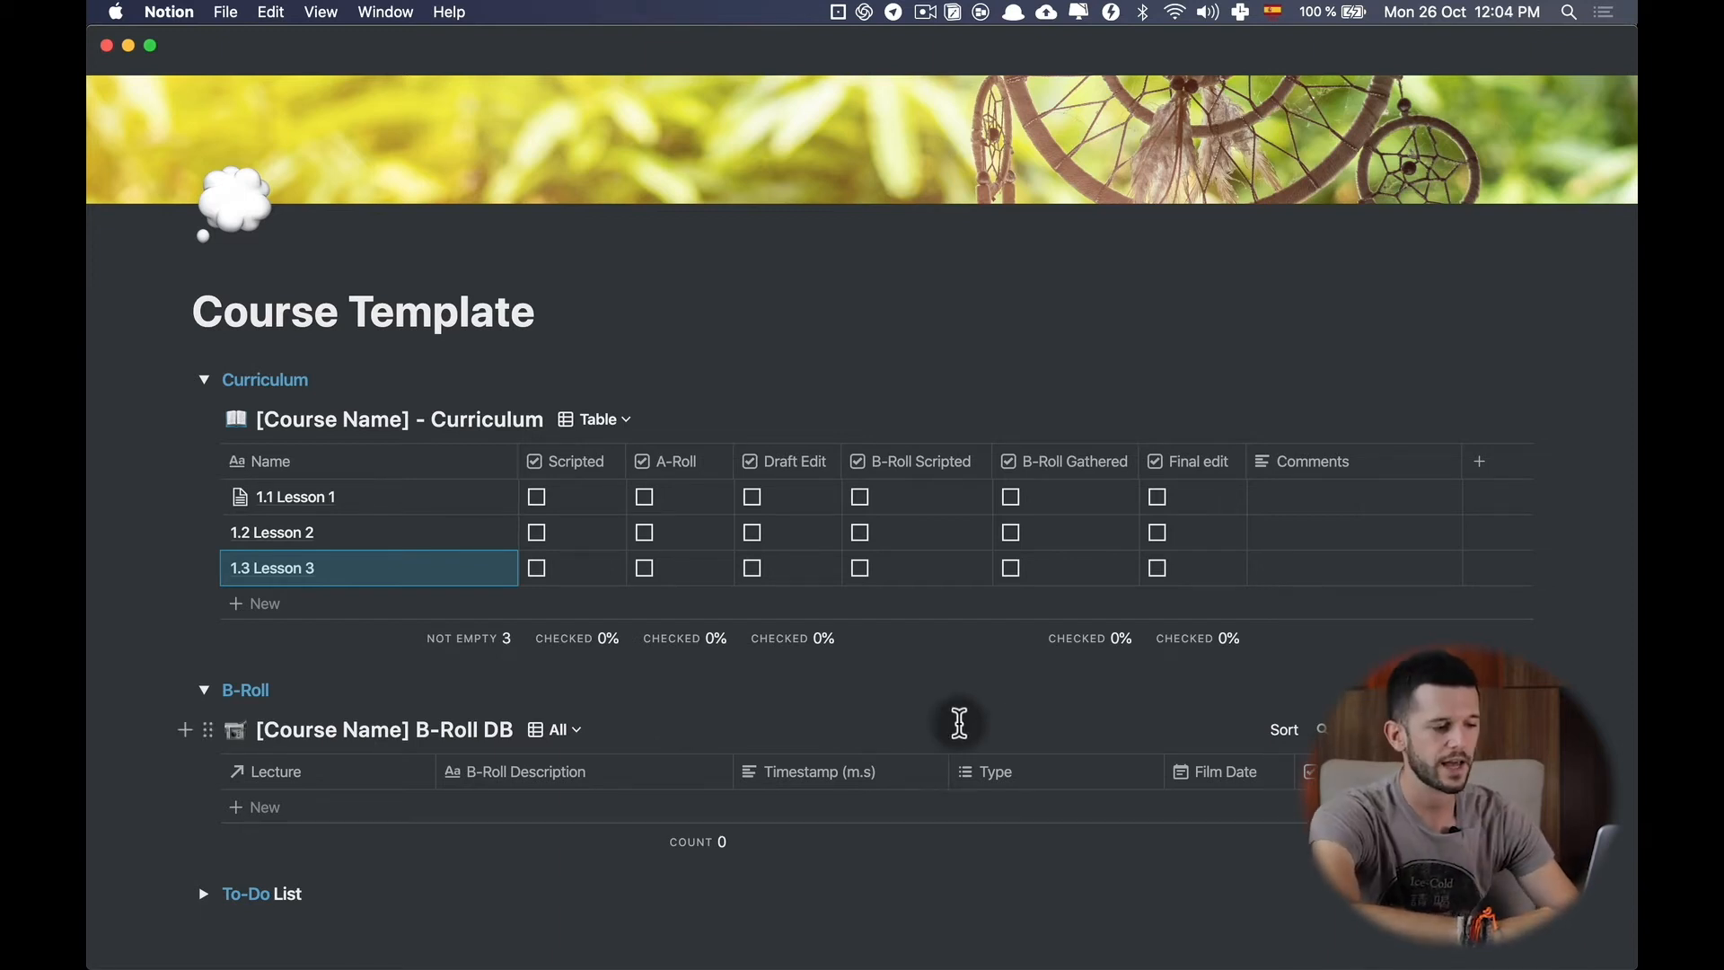
{"action": "left_click", "coordinate": [1002, 806]}
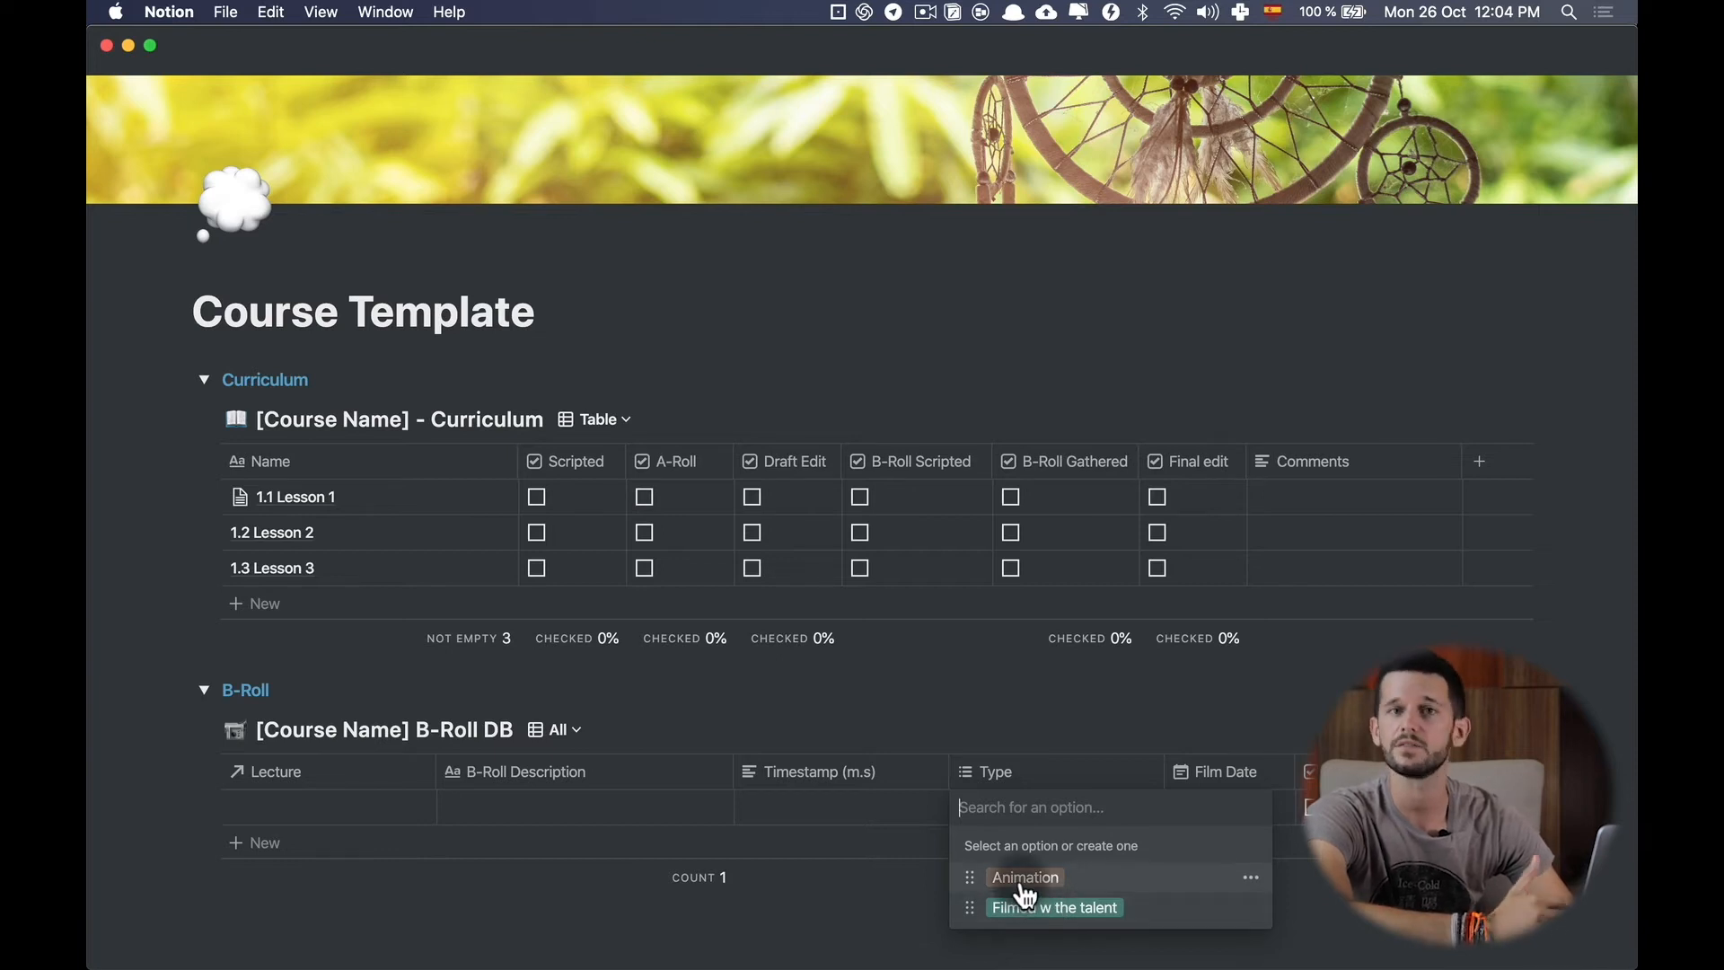
{"action": "key", "text": "Escape"}
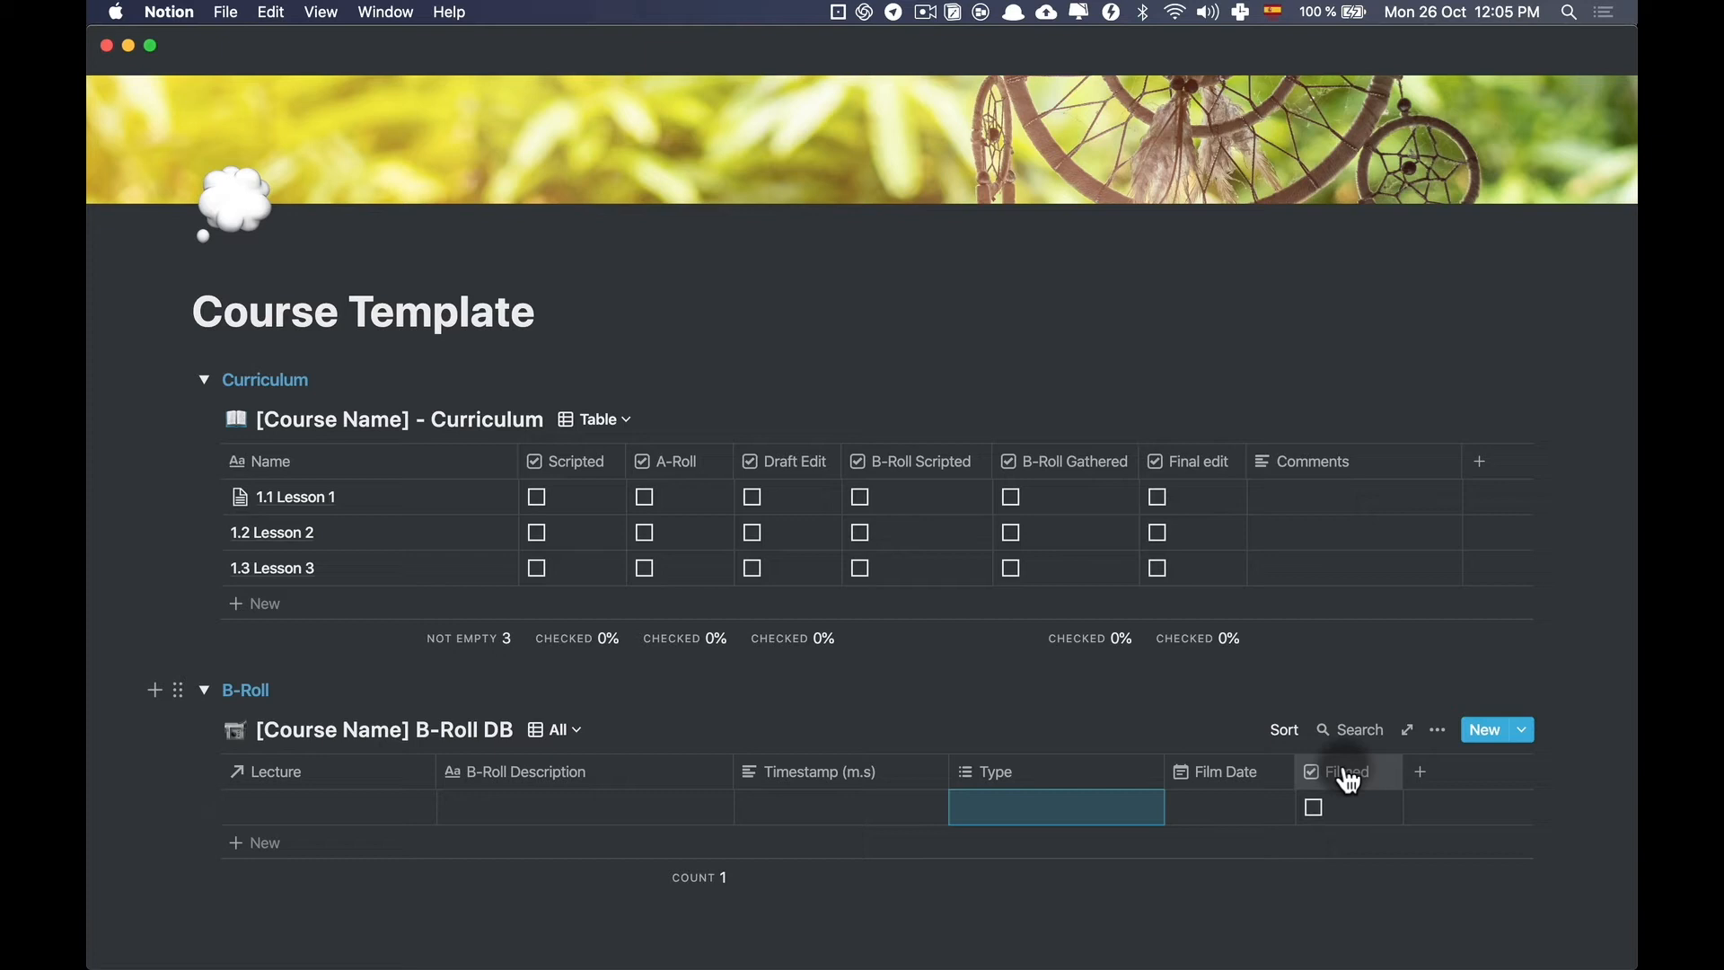
{"action": "left_click", "coordinate": [1236, 813]}
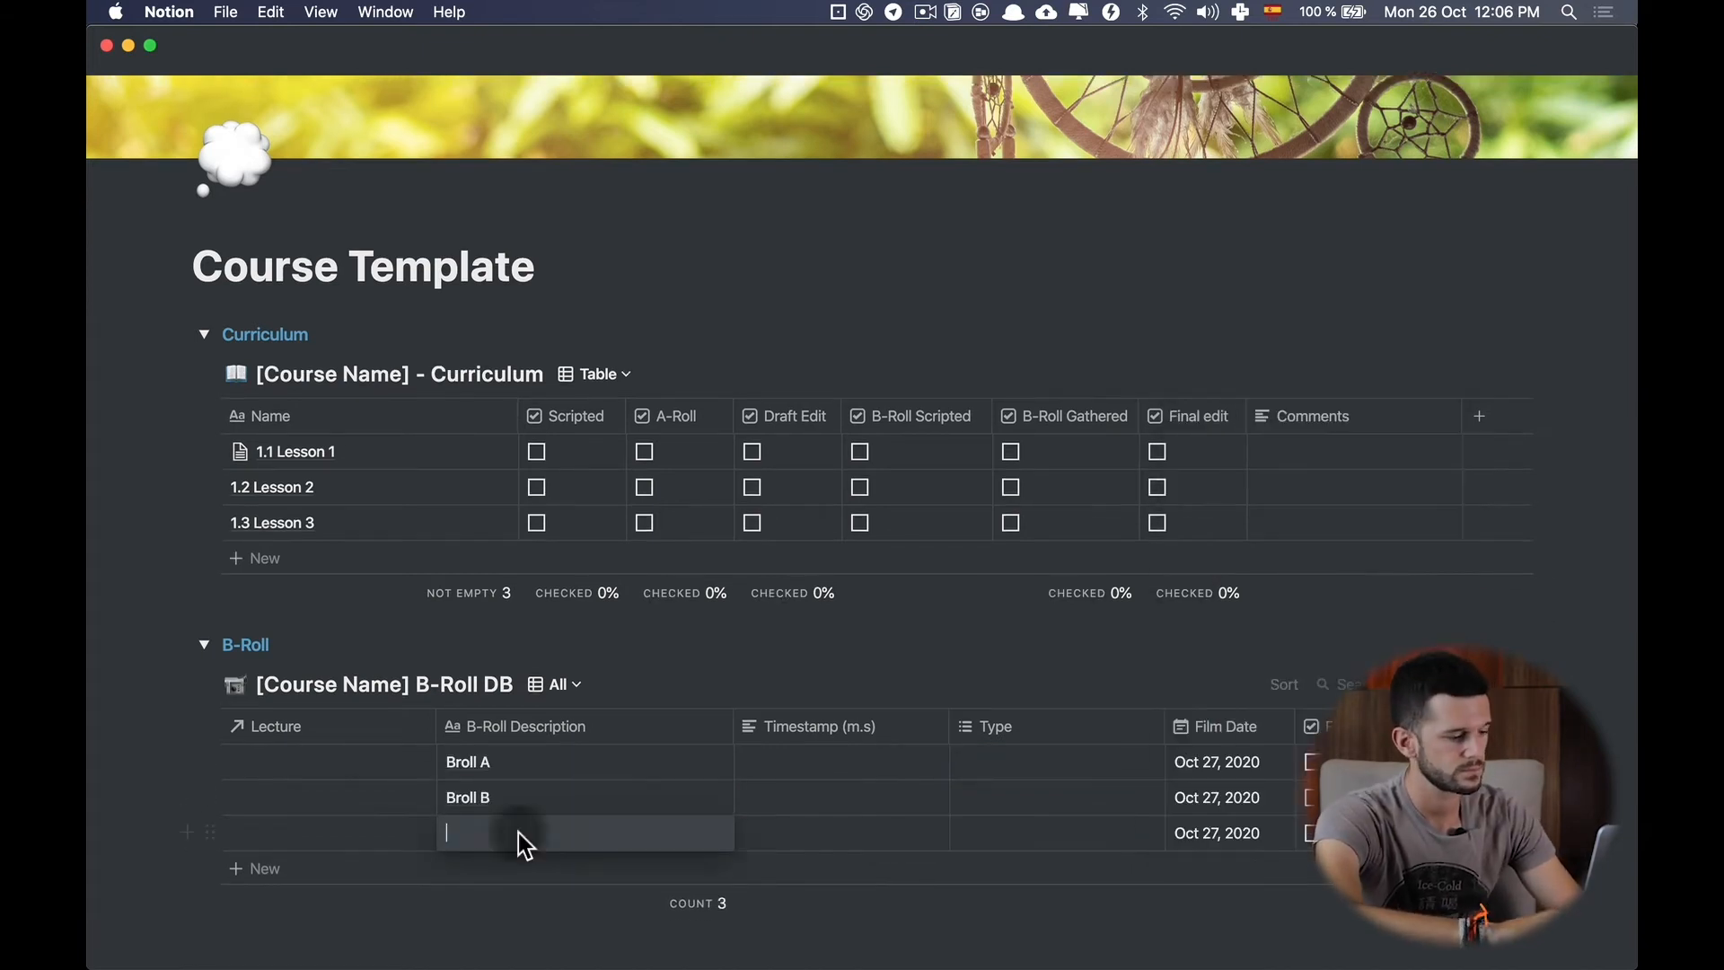
{"action": "type", "text": "Broll D"}
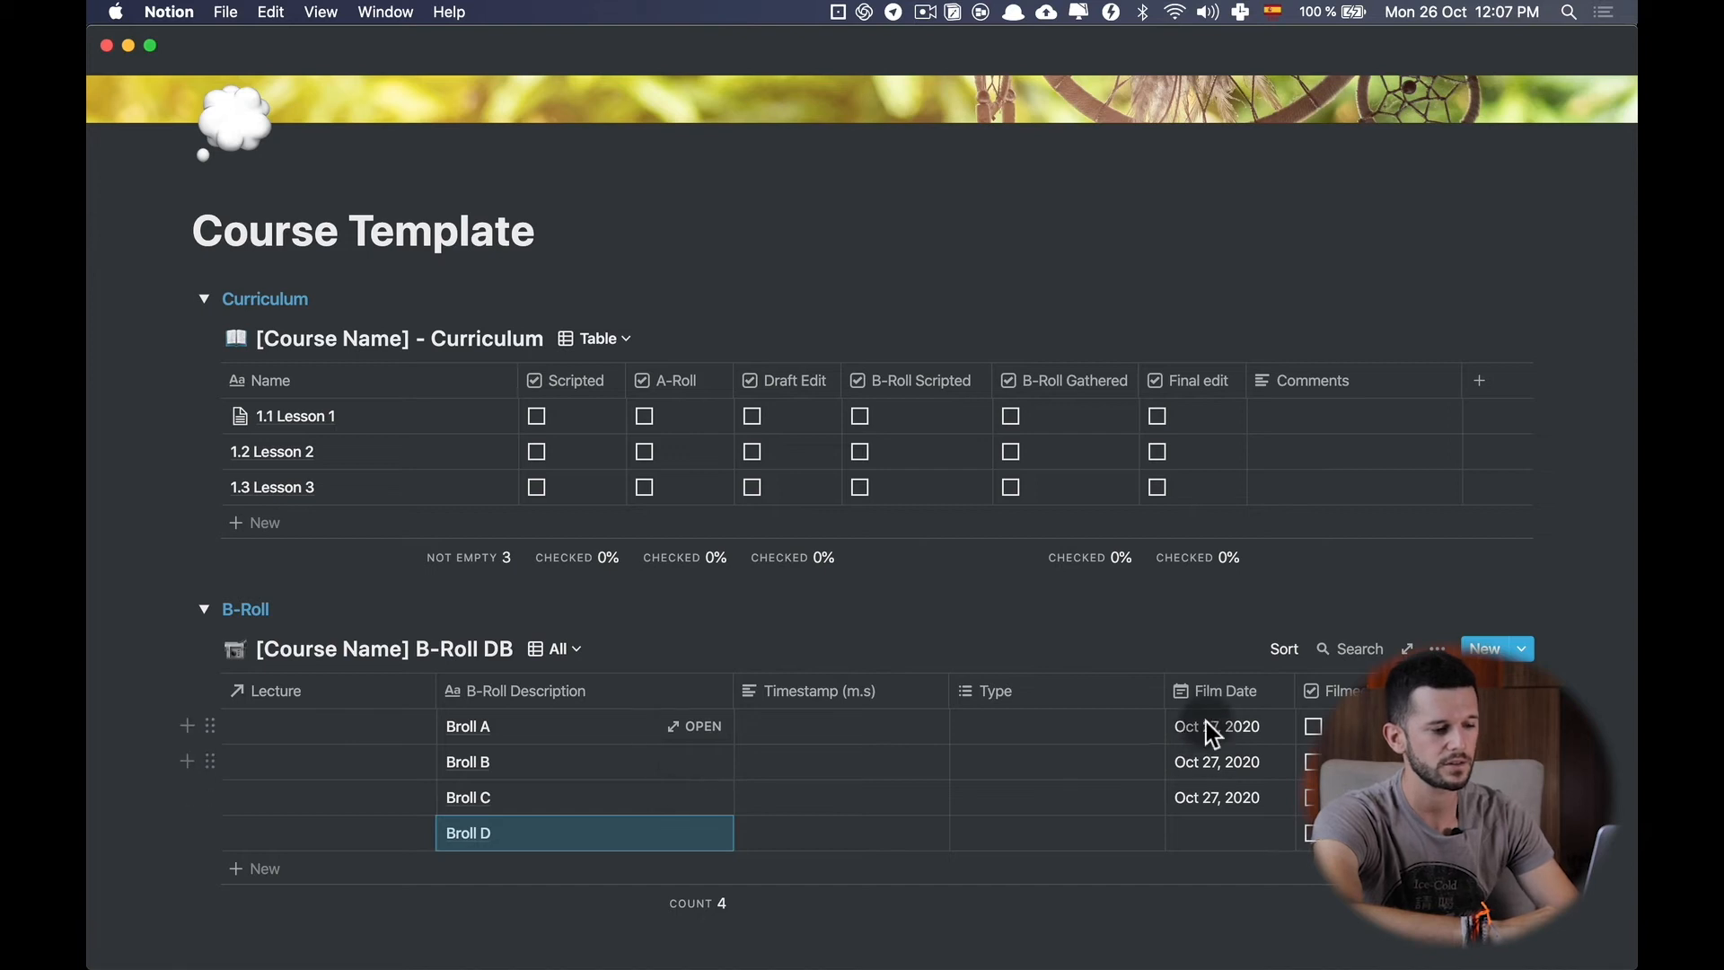
Add a table view named Oct 27 Shooting to the B-Roll database.
{"action": "left_click", "coordinate": [574, 650]}
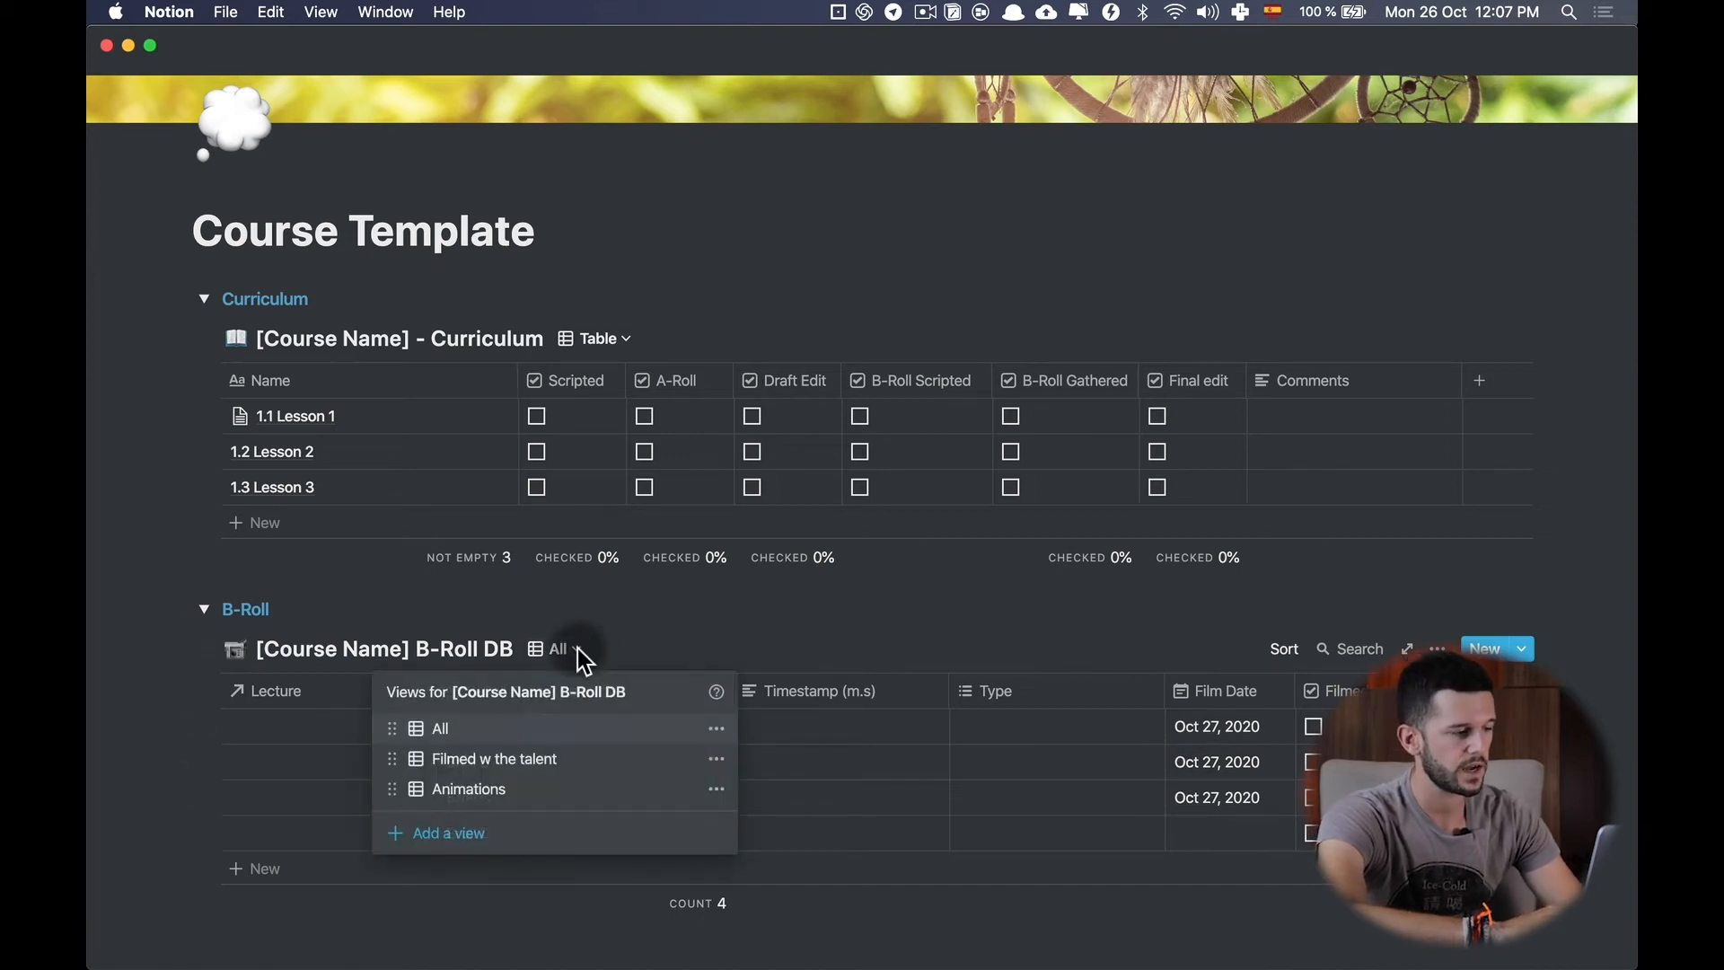
{"action": "left_click", "coordinate": [429, 835]}
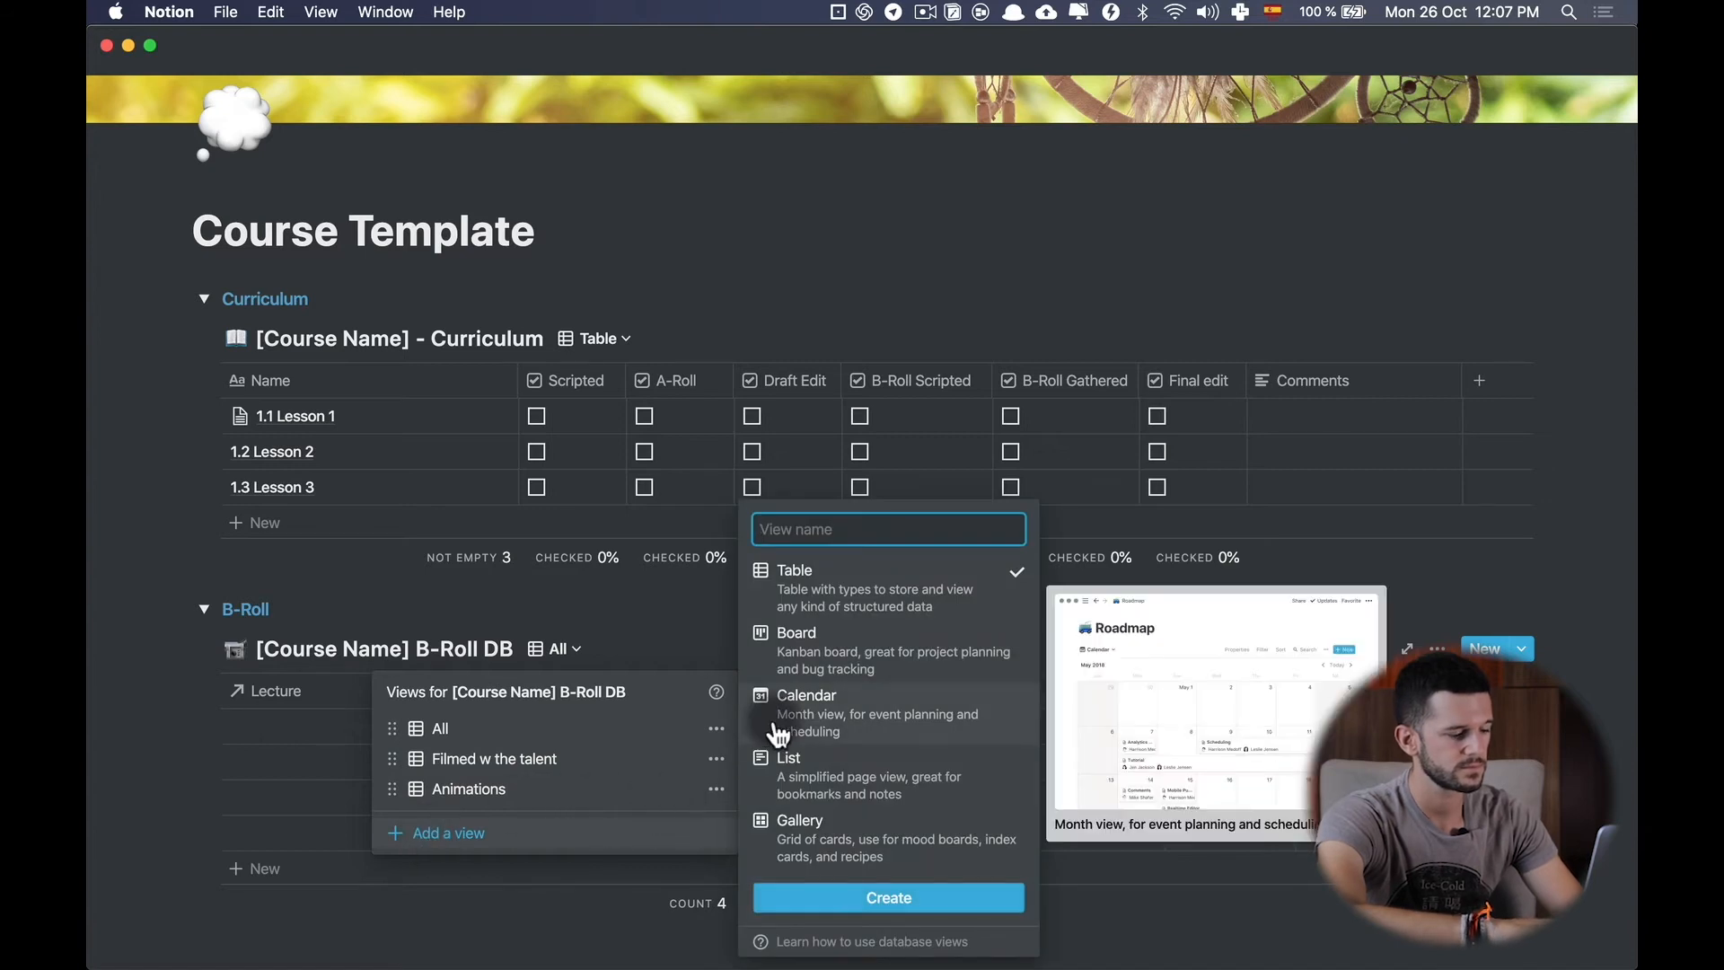
{"action": "type", "text": "Oct 27"}
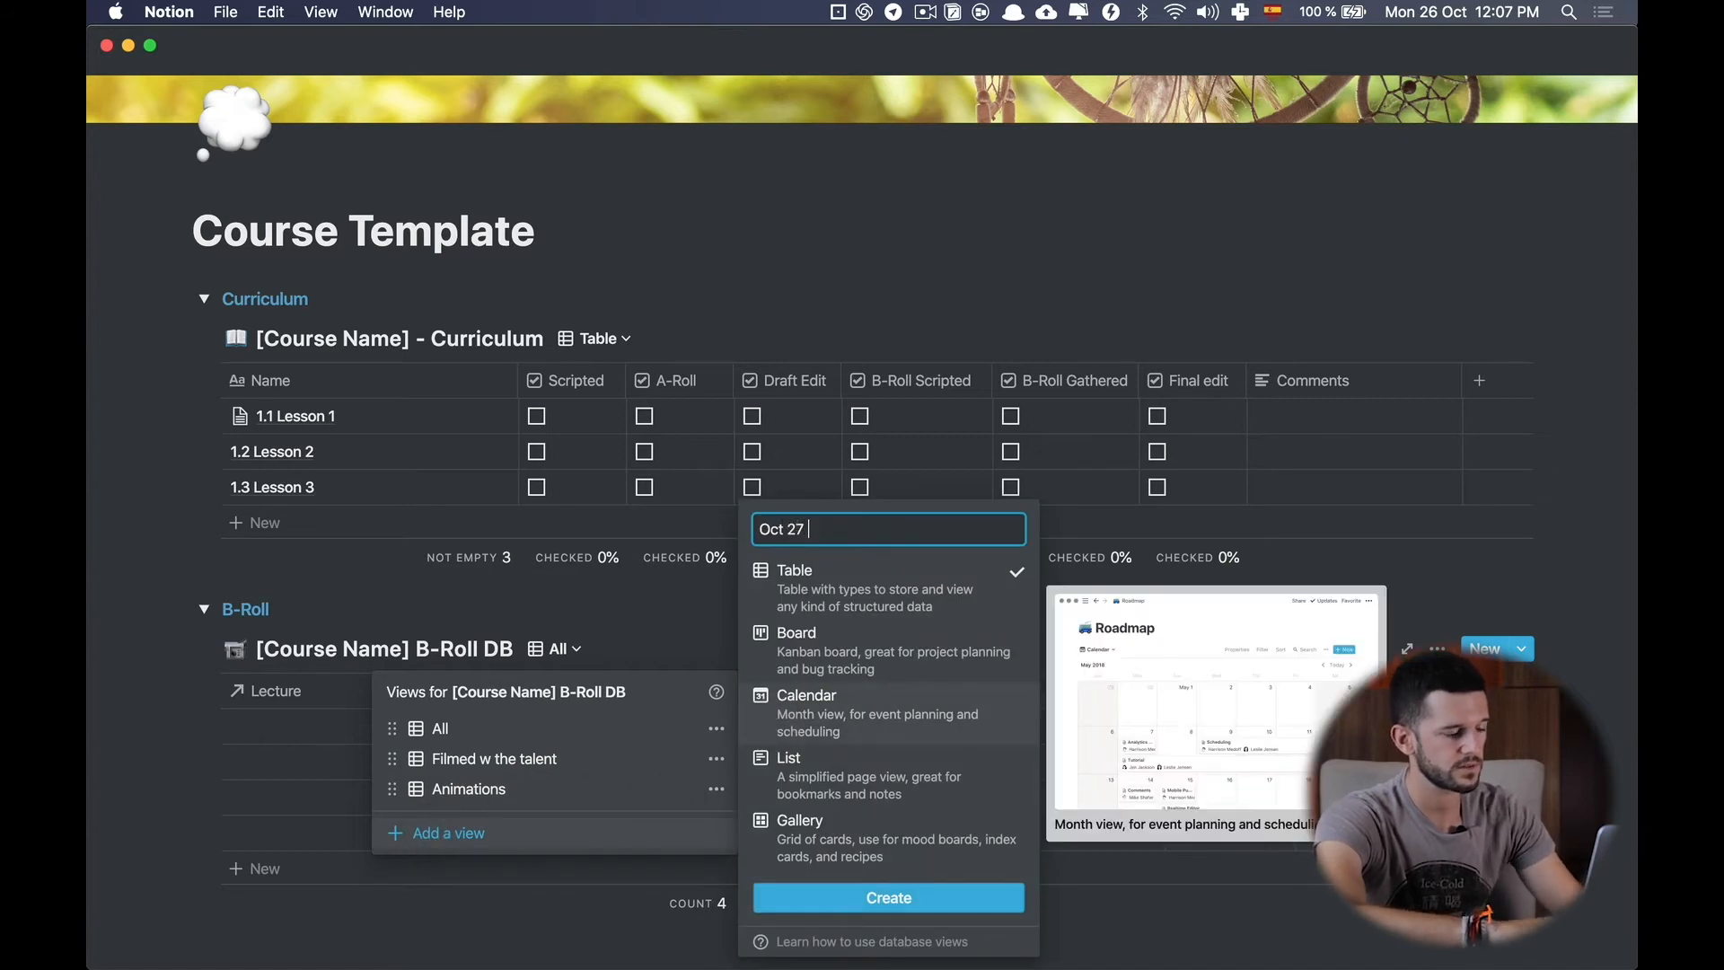
{"action": "type", "text": " Shooting"}
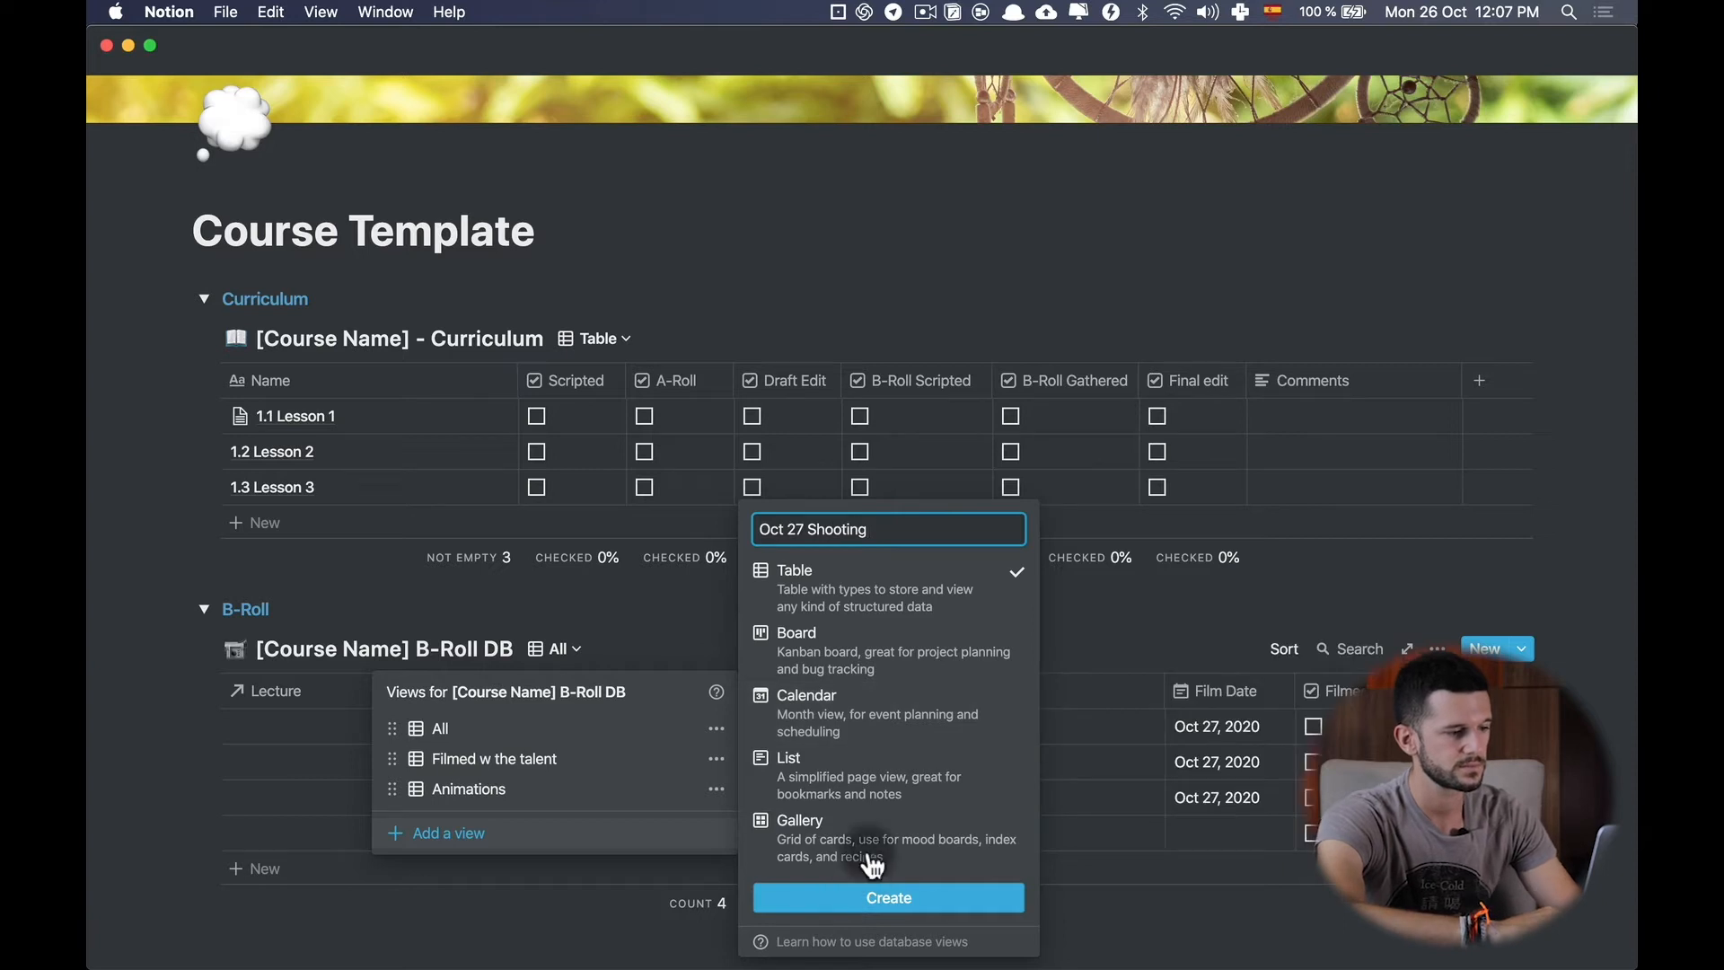
{"action": "left_click", "coordinate": [889, 895]}
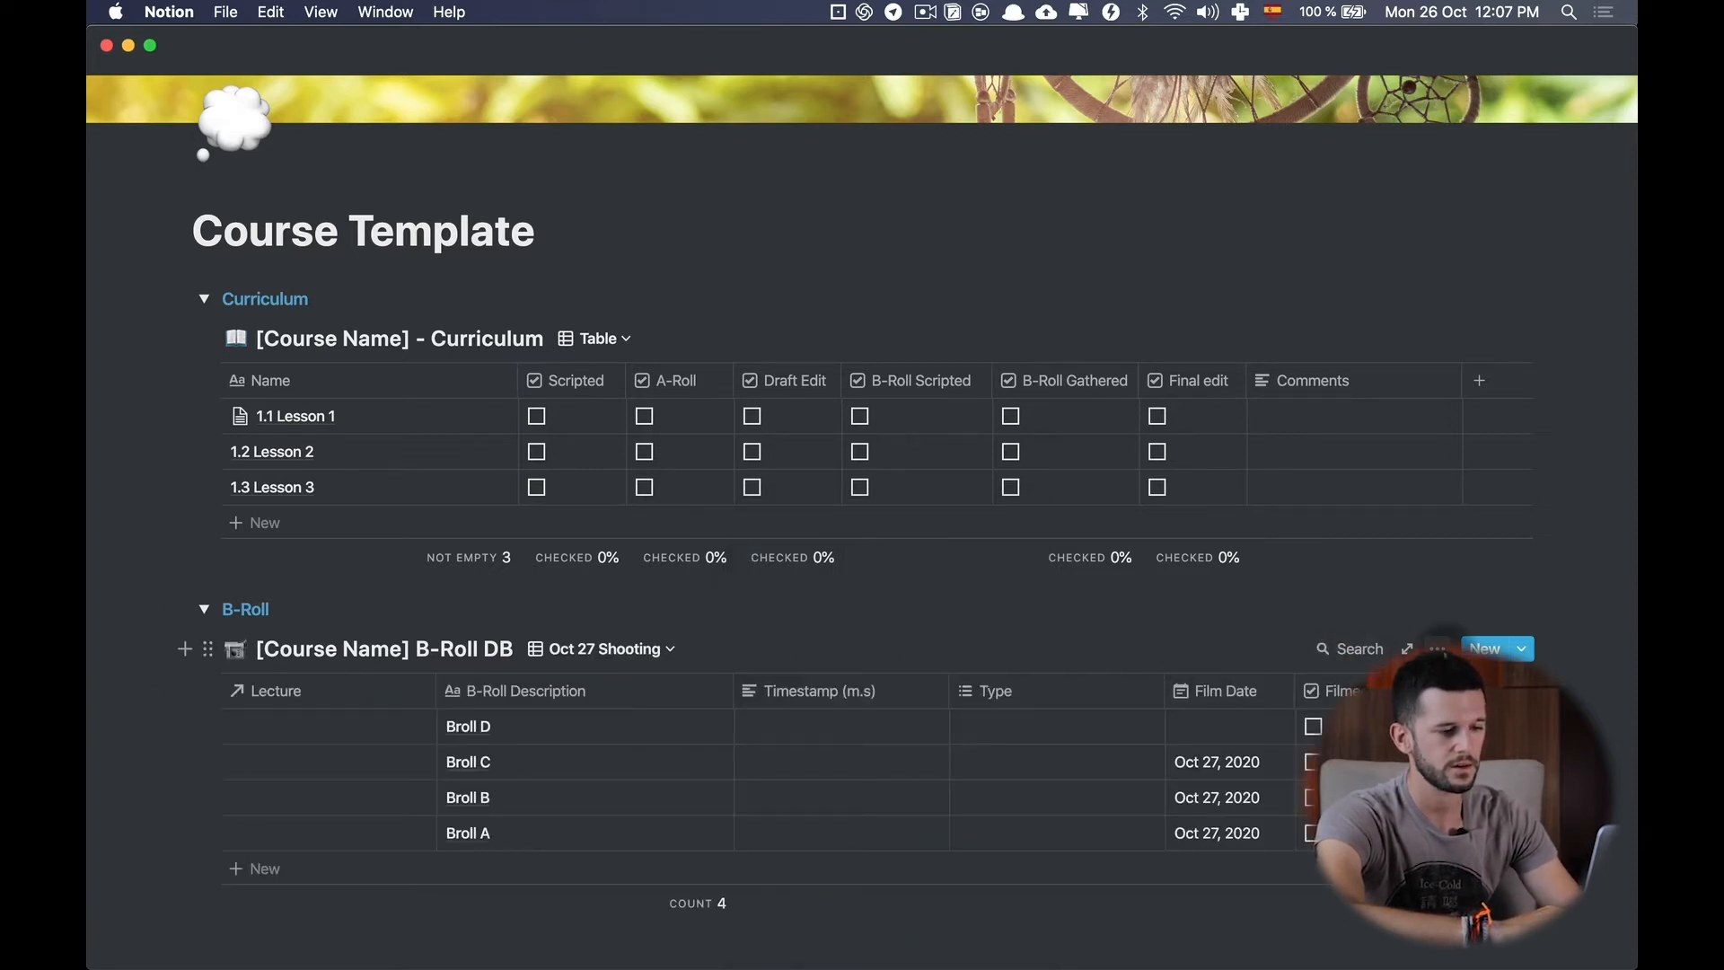
Add a filter on Film Date with the Is condition to the Oct 27 Shooting view.
{"action": "left_click", "coordinate": [1438, 648]}
{"action": "left_click", "coordinate": [1451, 610]}
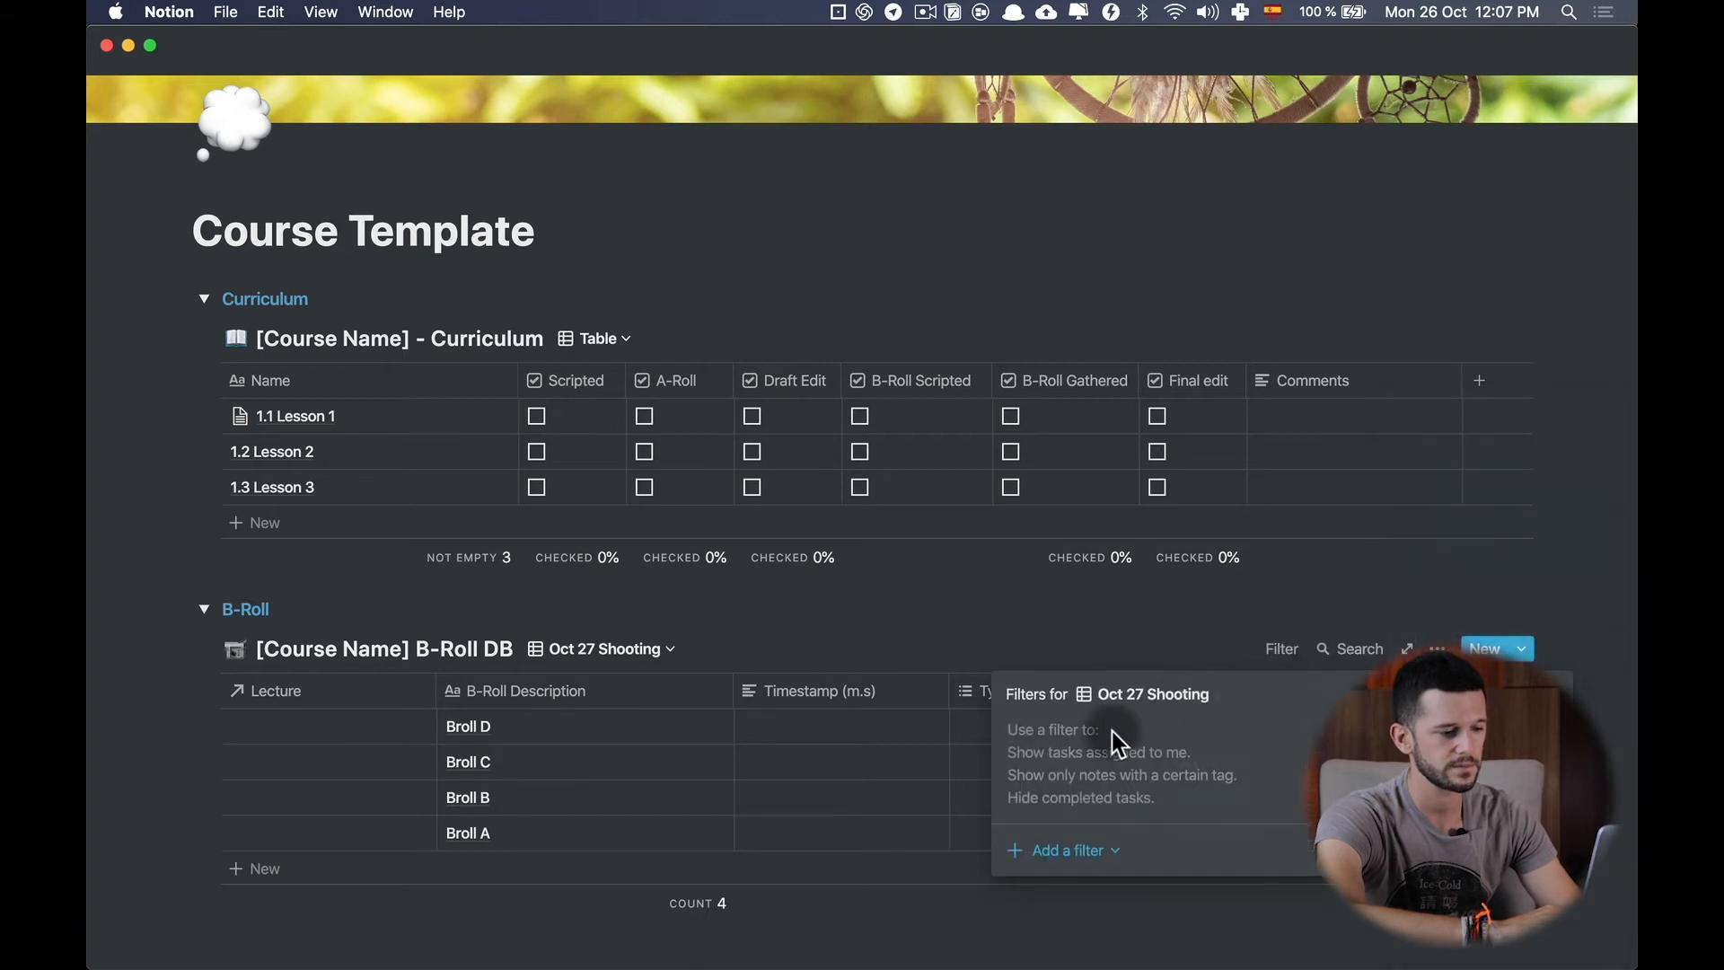
{"action": "left_click", "coordinate": [1078, 853]}
{"action": "left_click", "coordinate": [1073, 768]}
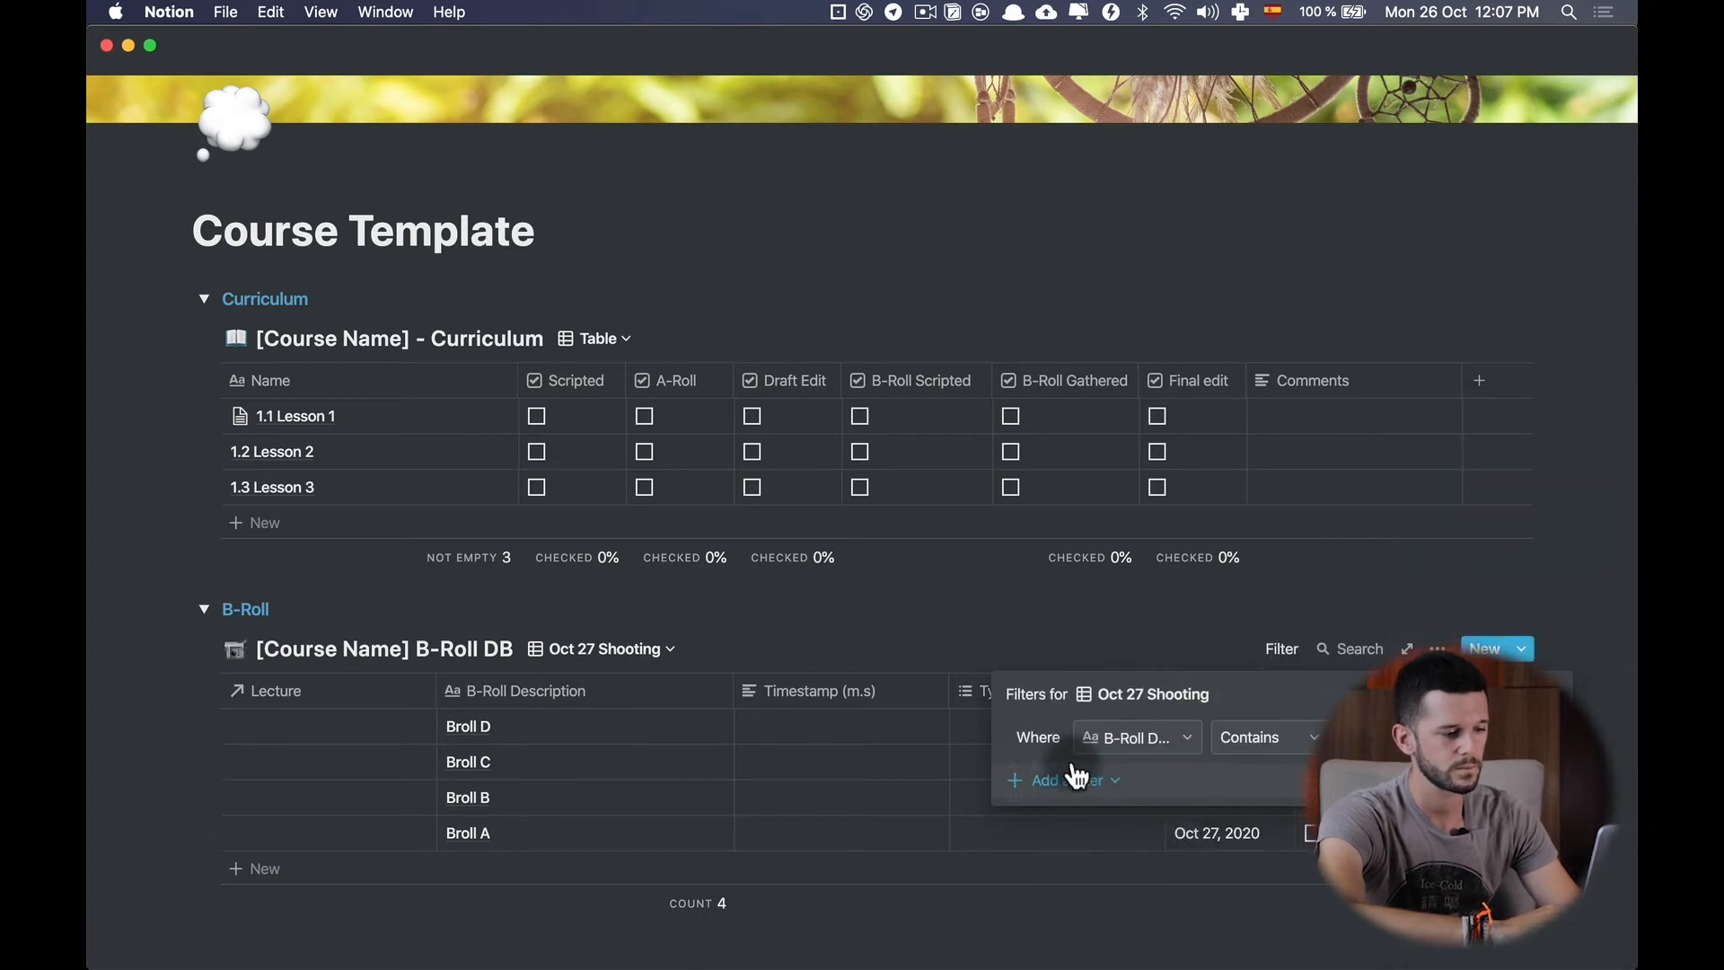
{"action": "left_click", "coordinate": [1167, 739]}
{"action": "left_click", "coordinate": [1111, 582]}
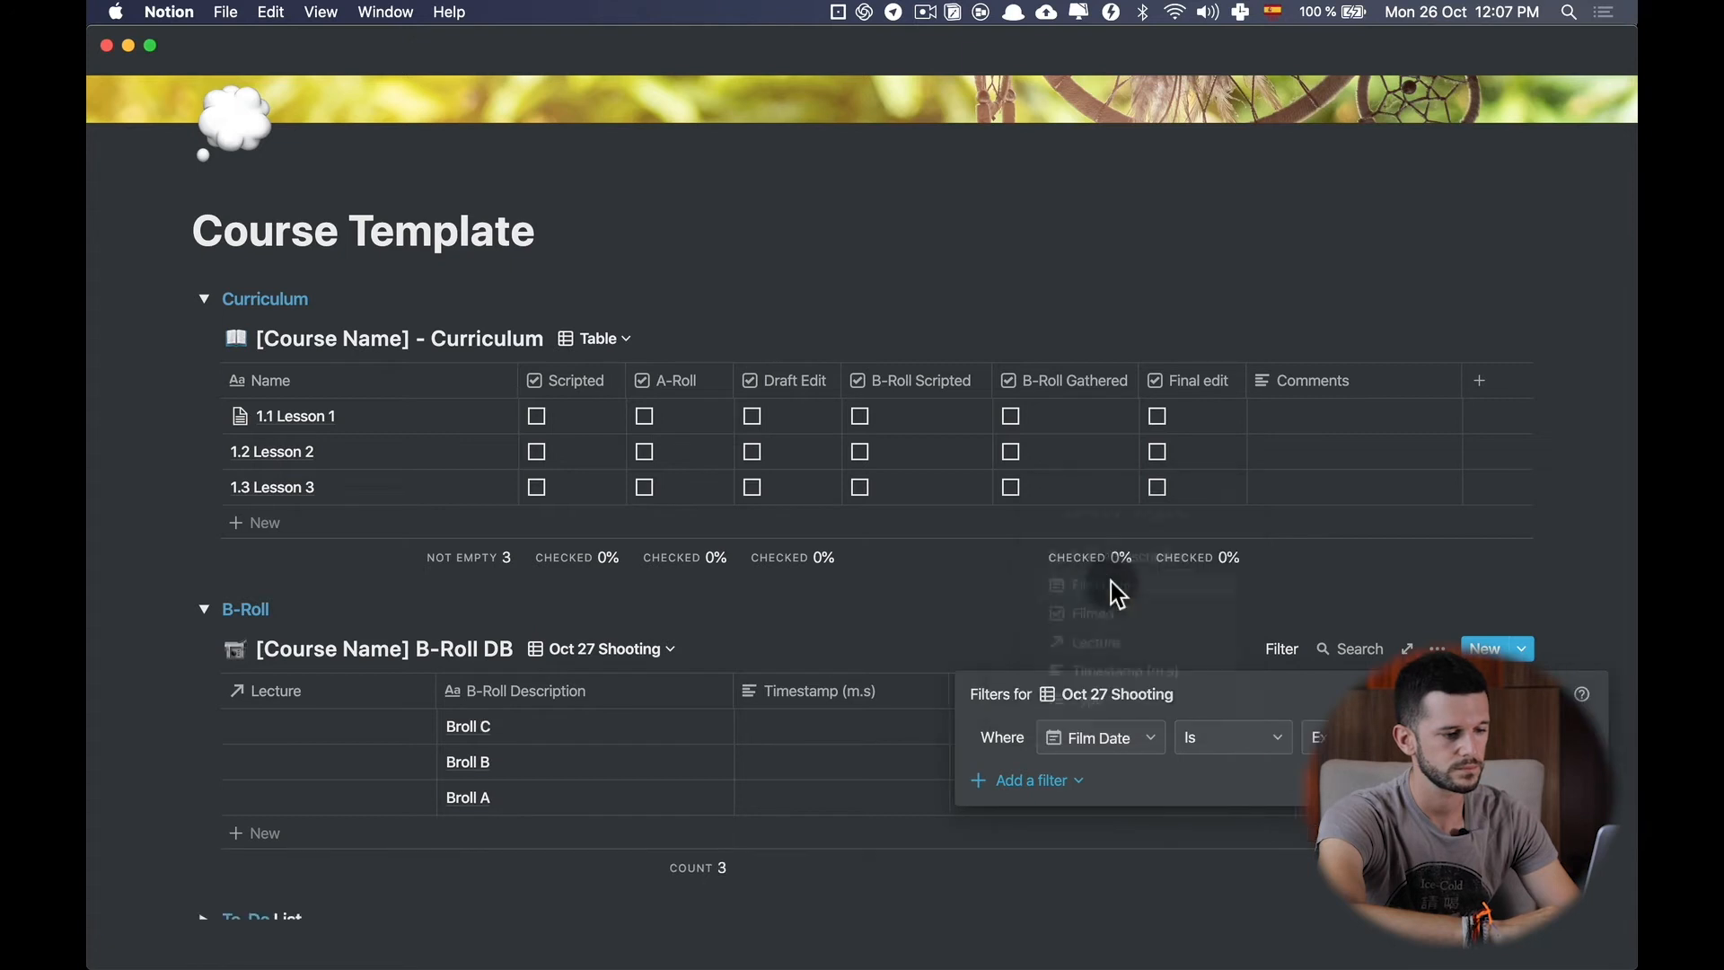
{"action": "left_click", "coordinate": [1487, 737]}
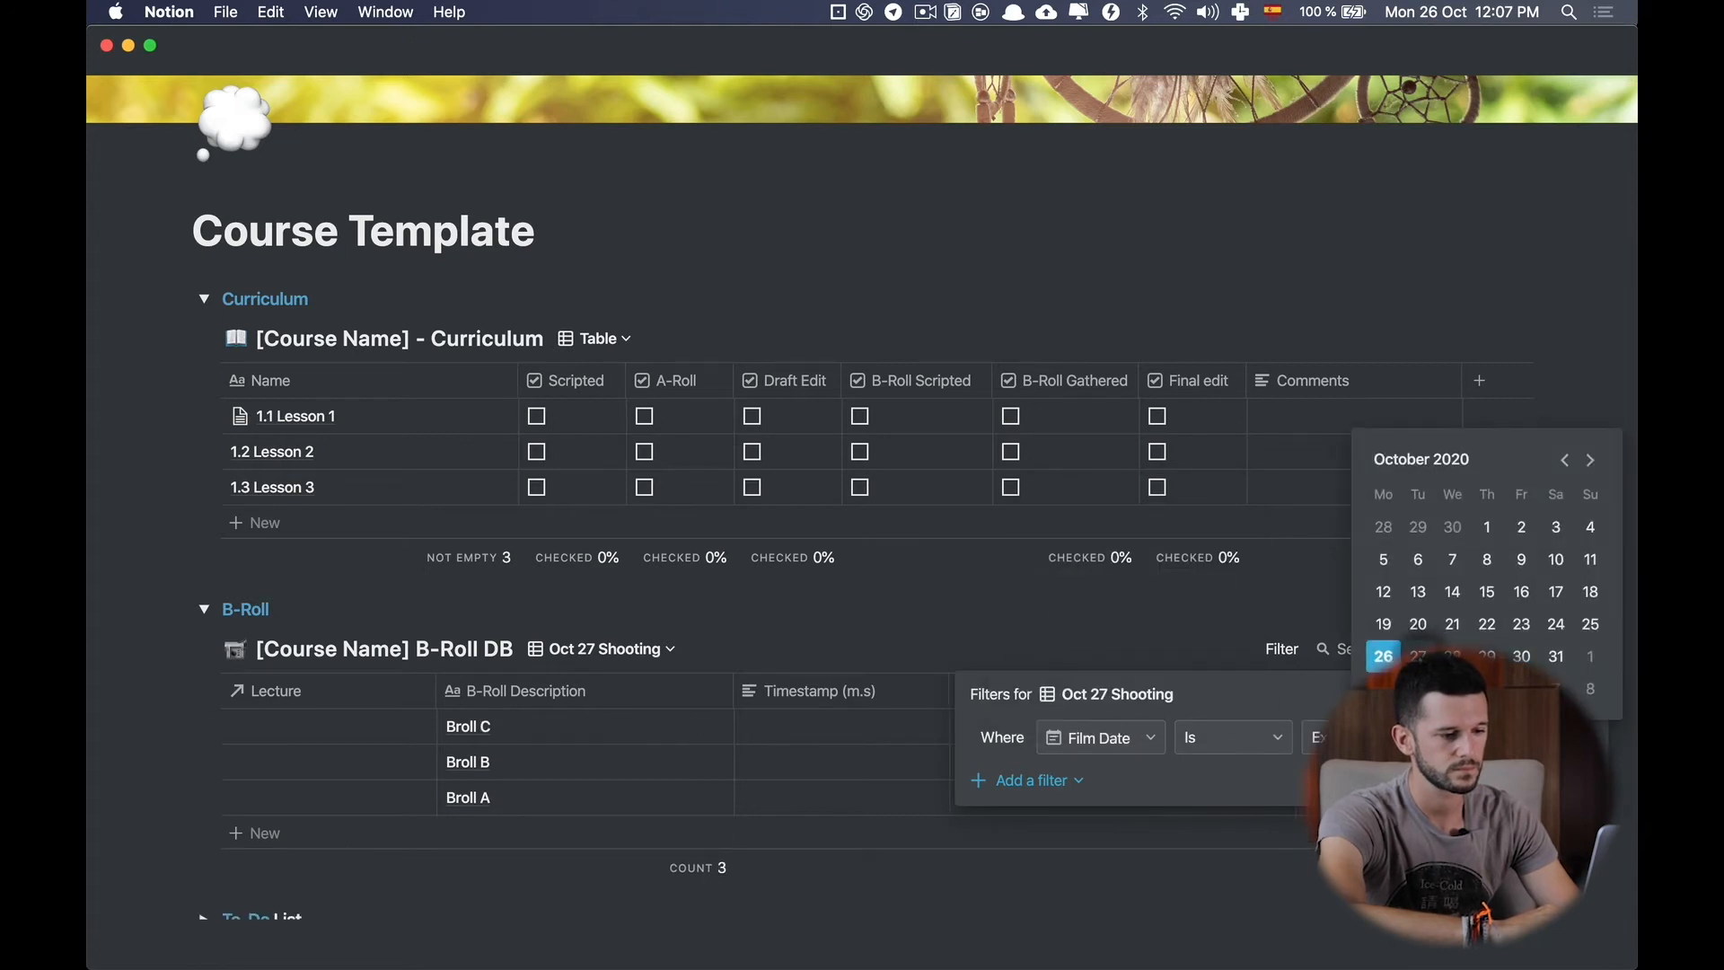
{"action": "left_click", "coordinate": [767, 764]}
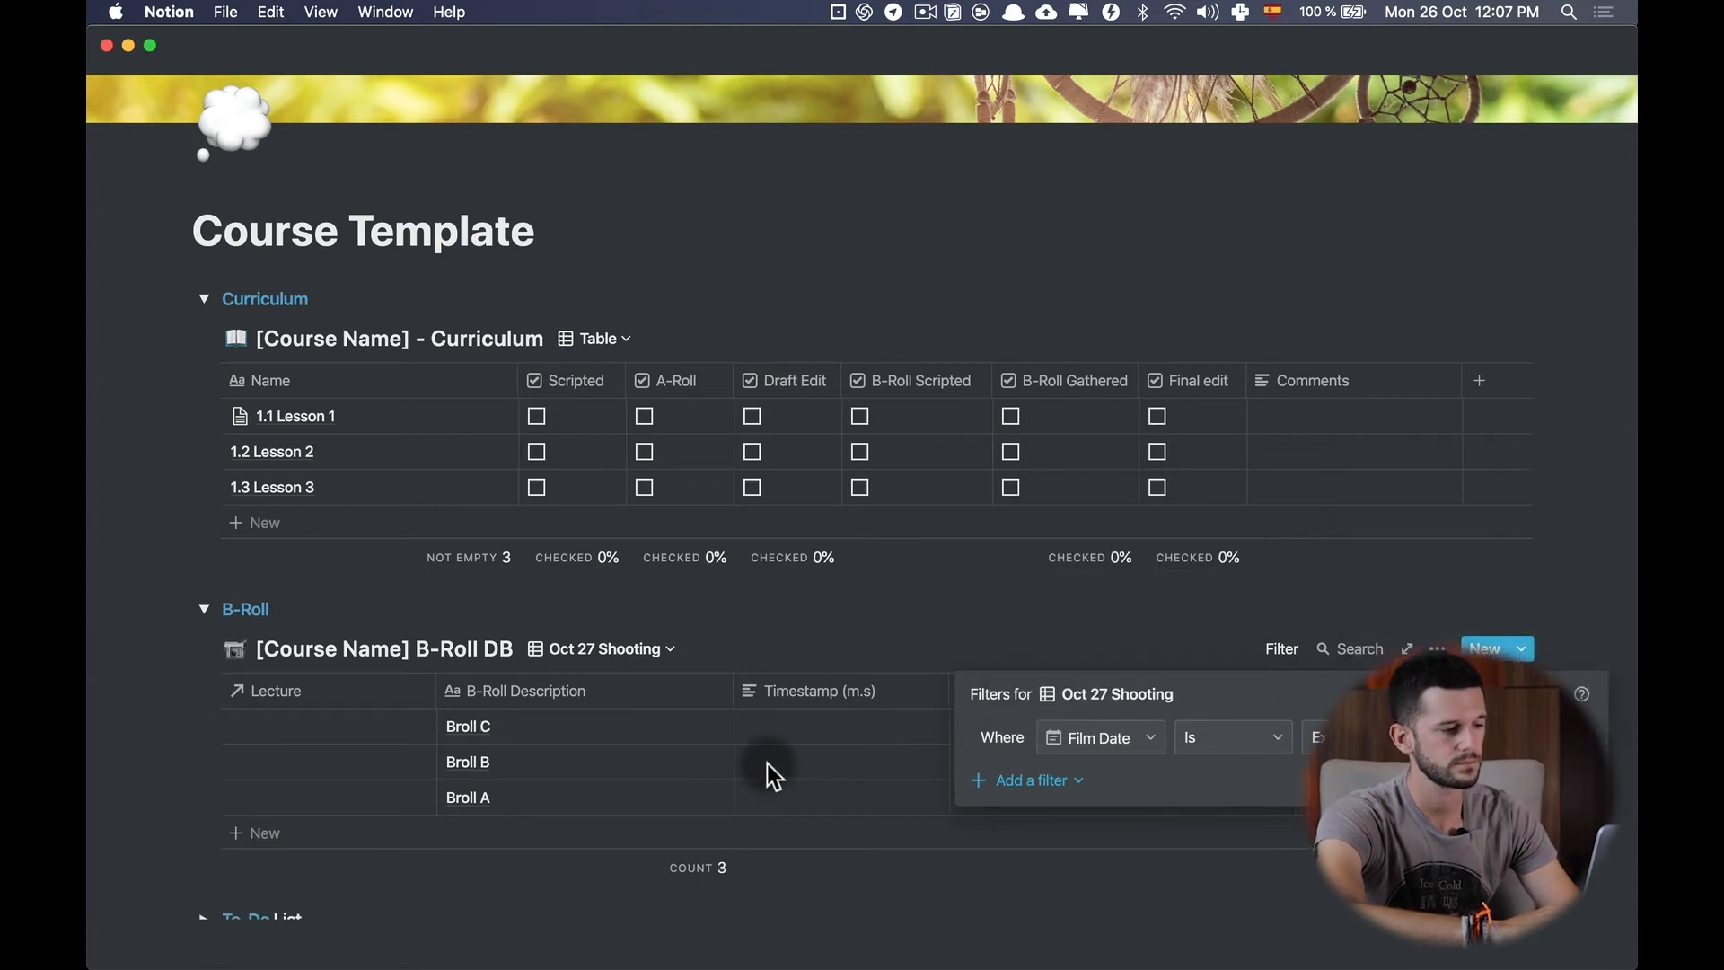
{"action": "left_click", "coordinate": [871, 774]}
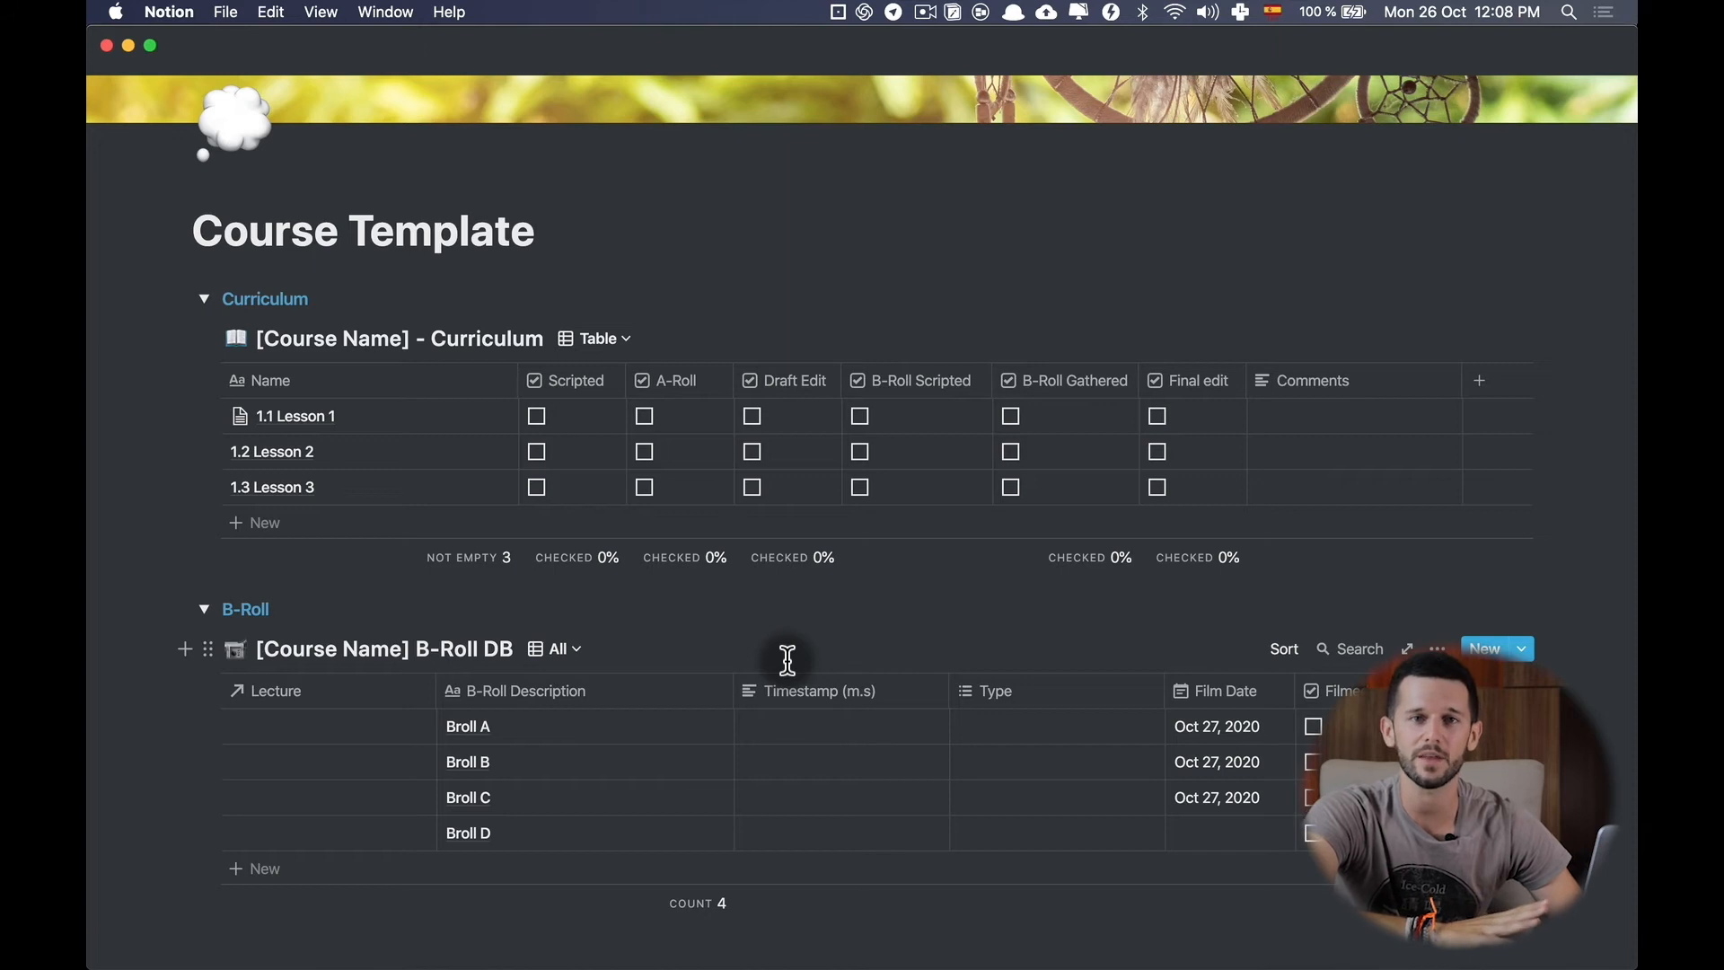
Delete the rows Broll A to Broll D from the All view of the B-Roll database.
{"action": "left_click_drag", "start_coordinate": [205, 726], "coordinate": [308, 839]}
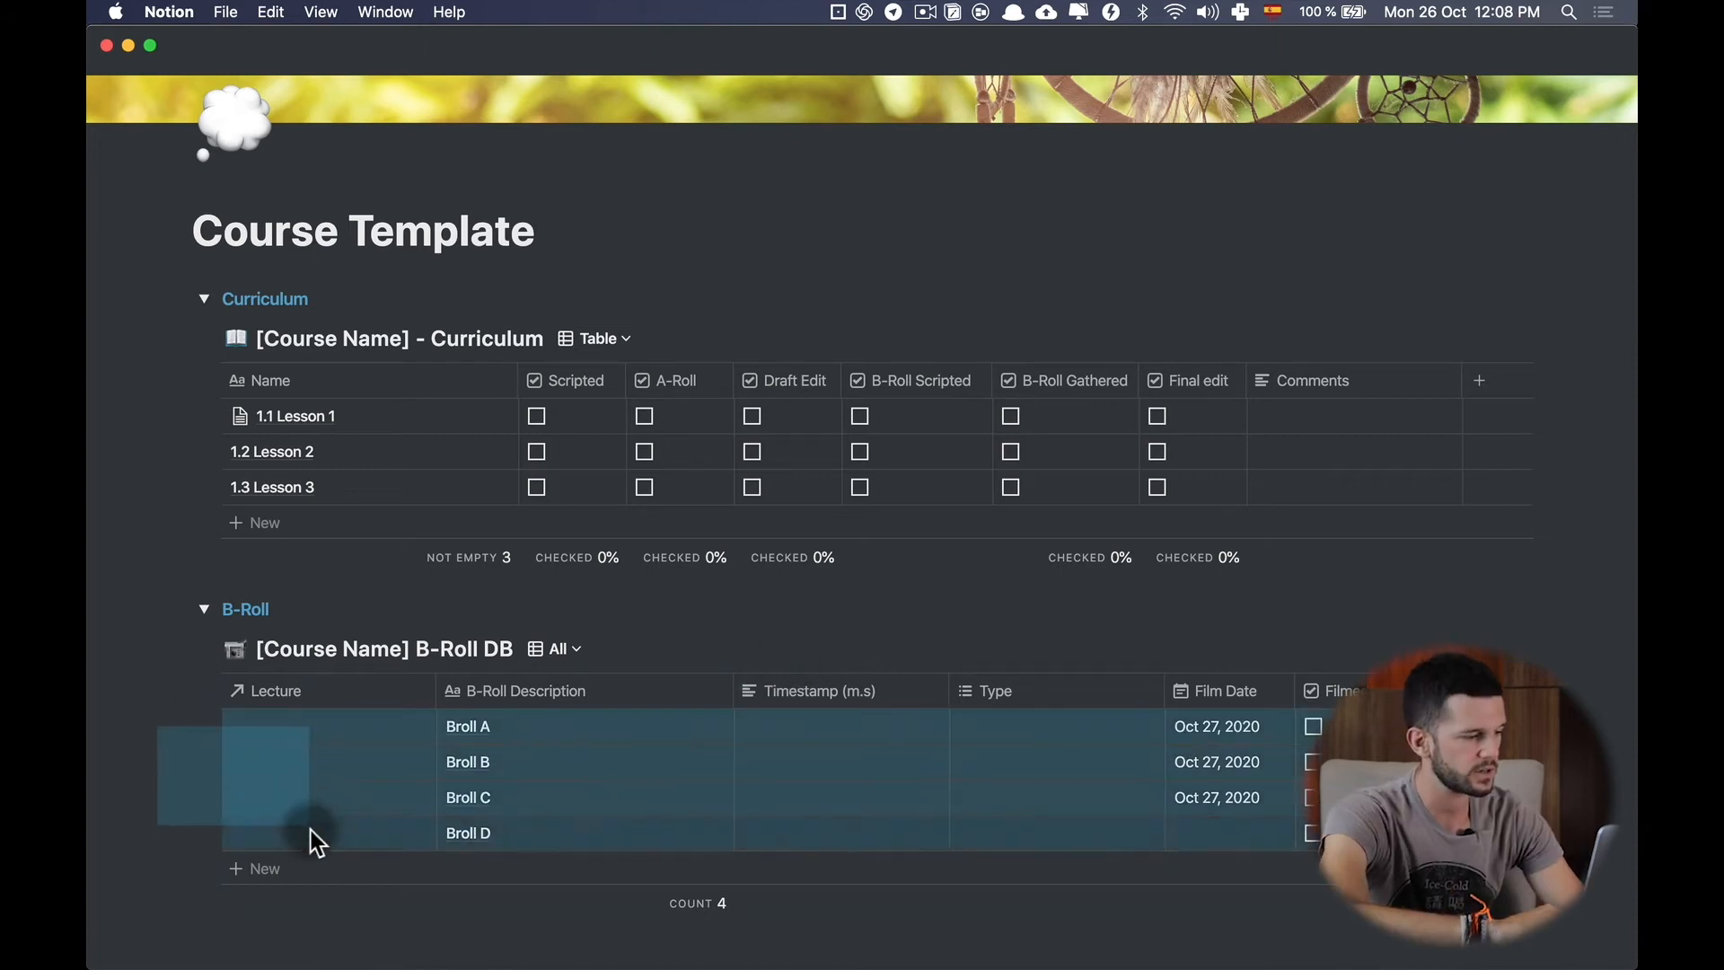
{"action": "scroll", "coordinate": [308, 837], "scroll_direction": "down", "scroll_amount": 1}
{"action": "key", "text": "BackSpace"}
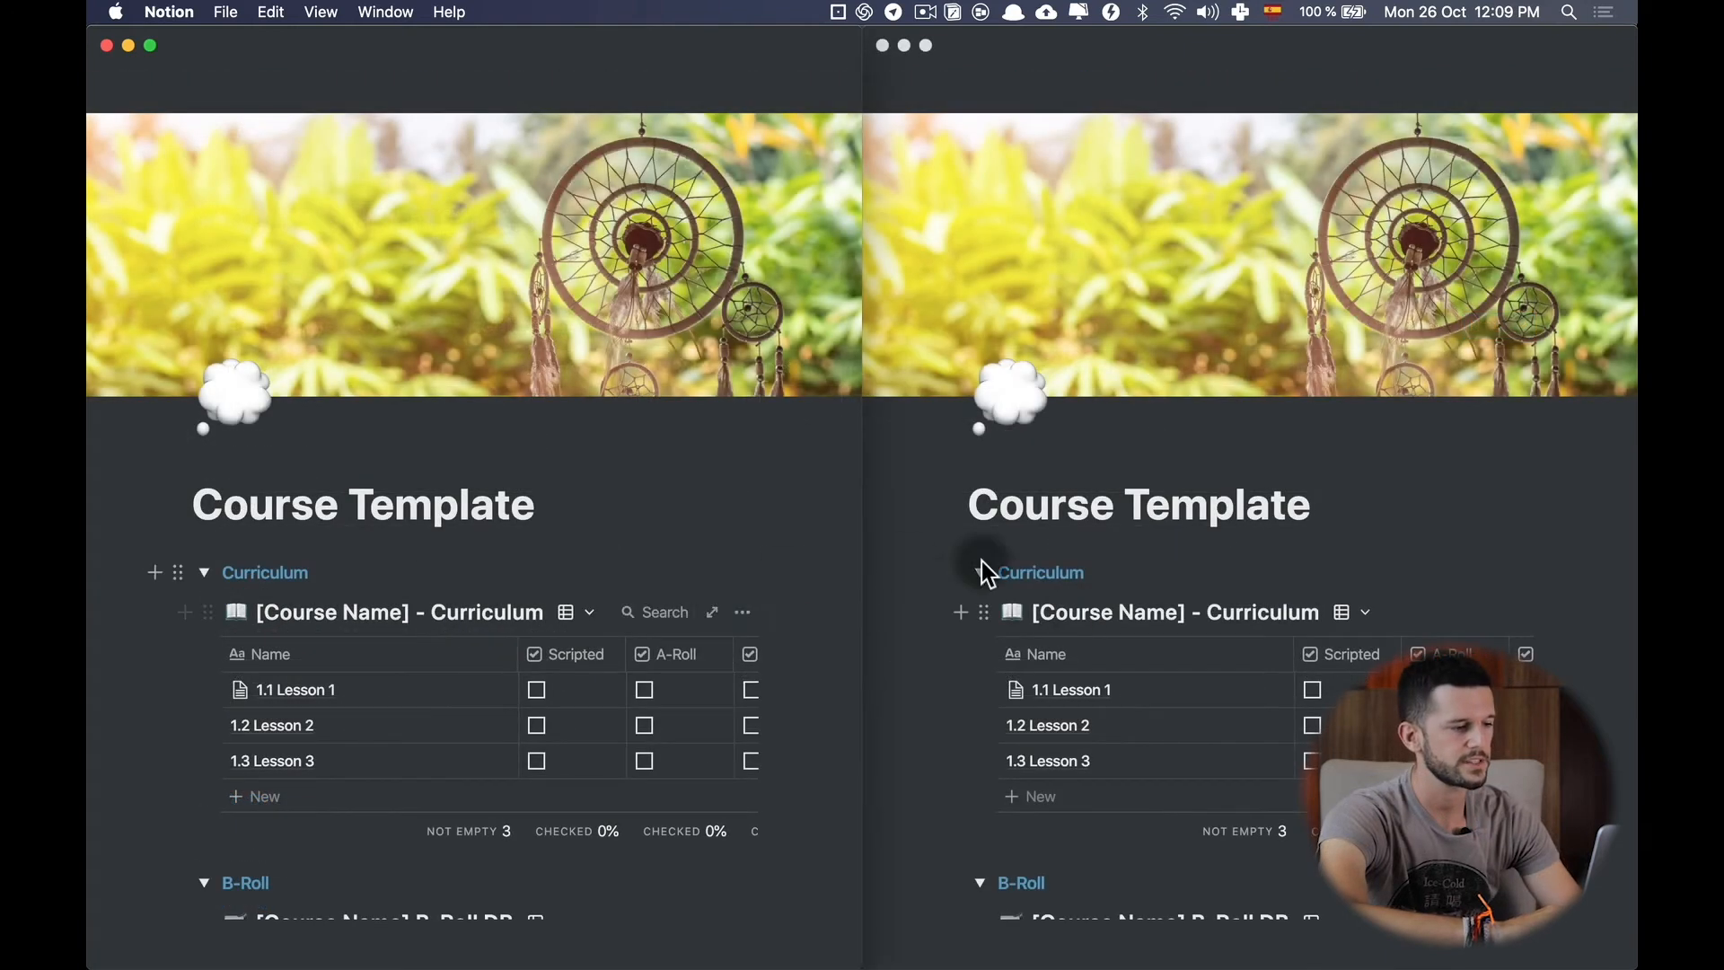
Open the 1.1 Lesson 1 page and write "Lesson Script...", "blab", "bla" and "bla" on separate lines inside its Script toggle.
{"action": "scroll", "coordinate": [1126, 710], "scroll_direction": "down", "scroll_amount": 5}
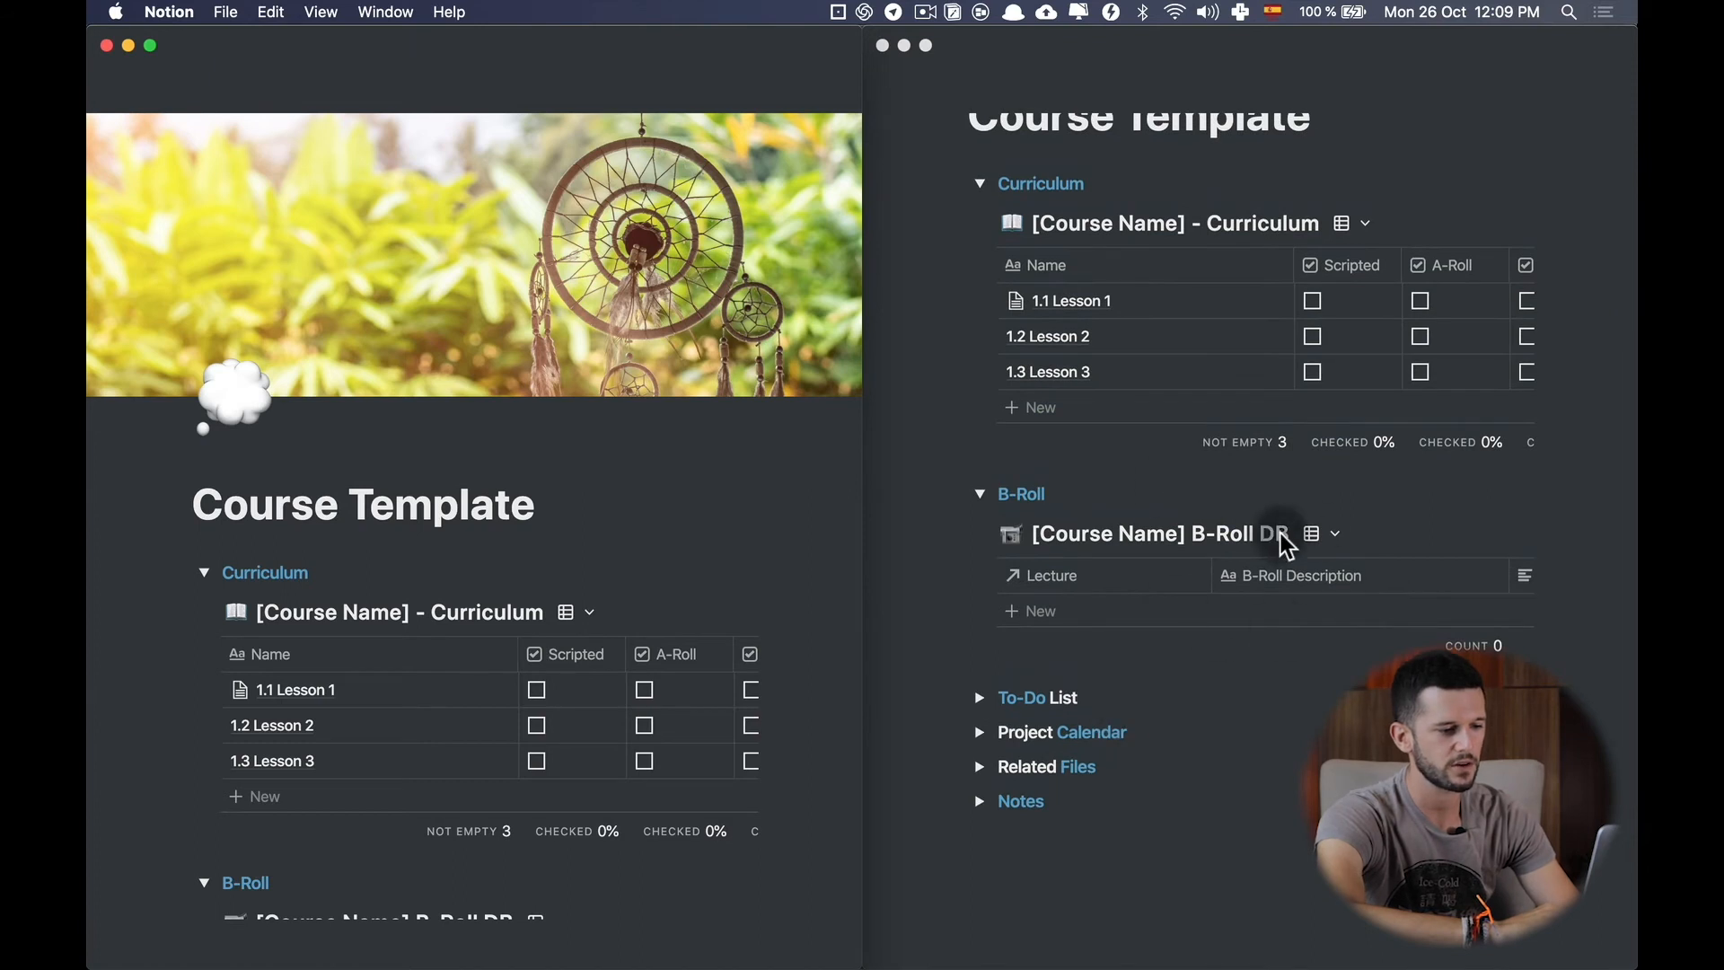
{"action": "scroll", "coordinate": [607, 691], "scroll_direction": "down", "scroll_amount": 2}
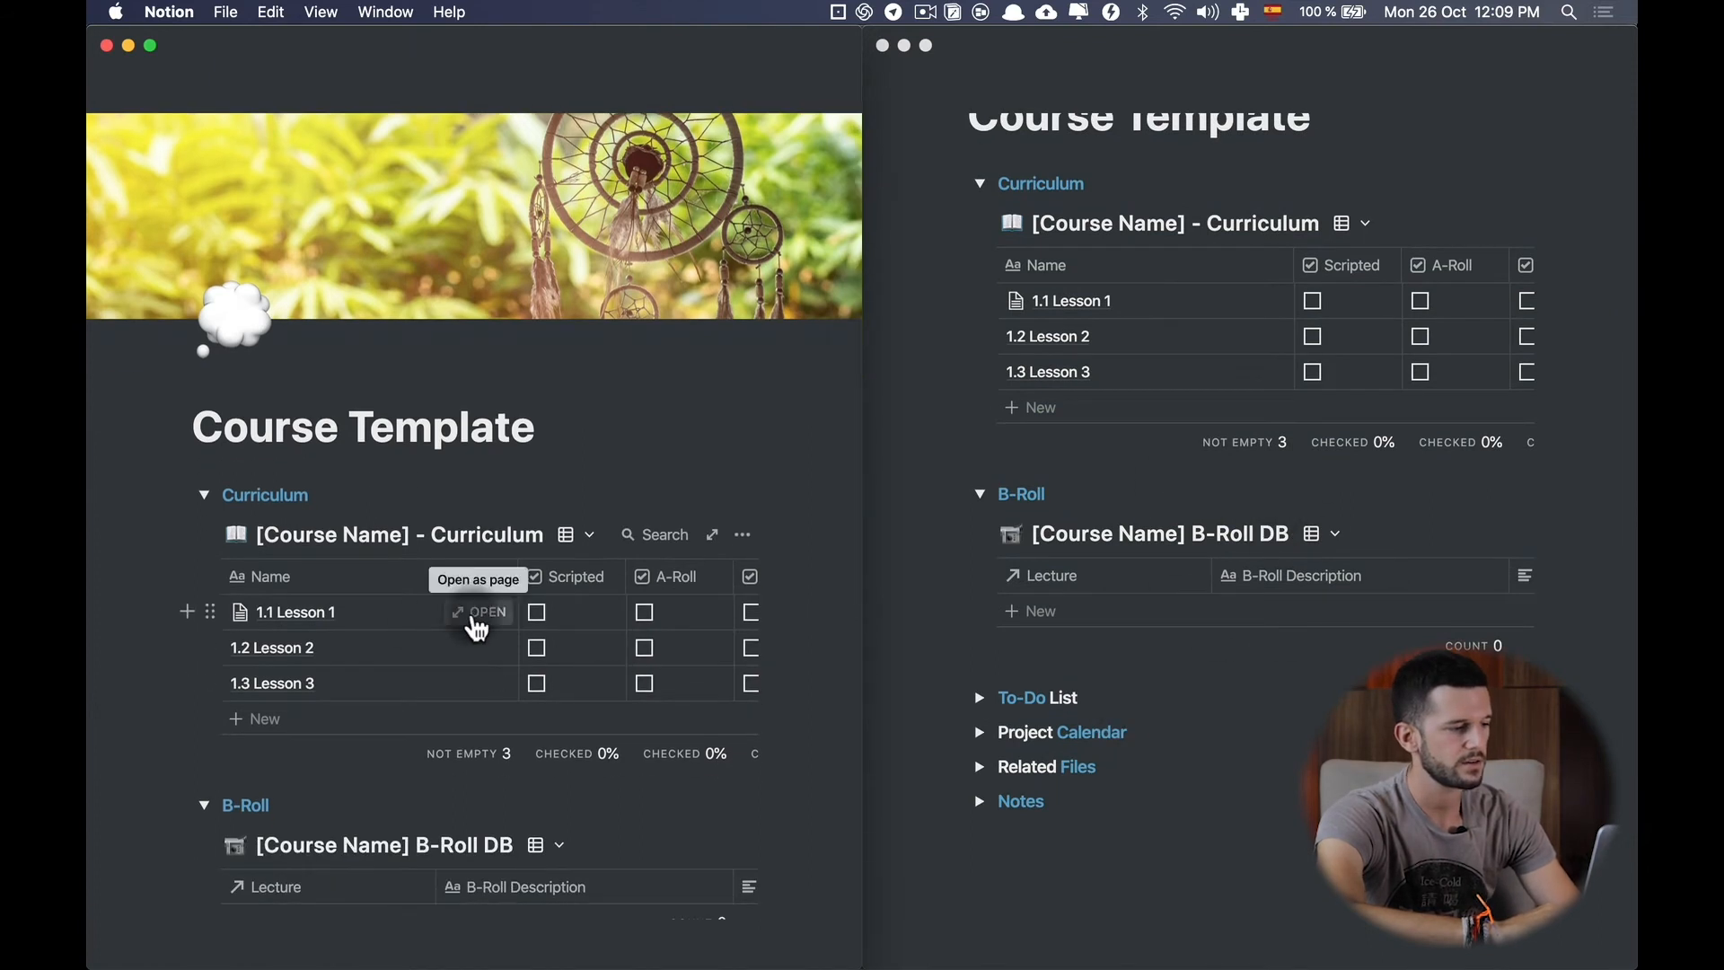
{"action": "left_click", "coordinate": [476, 613]}
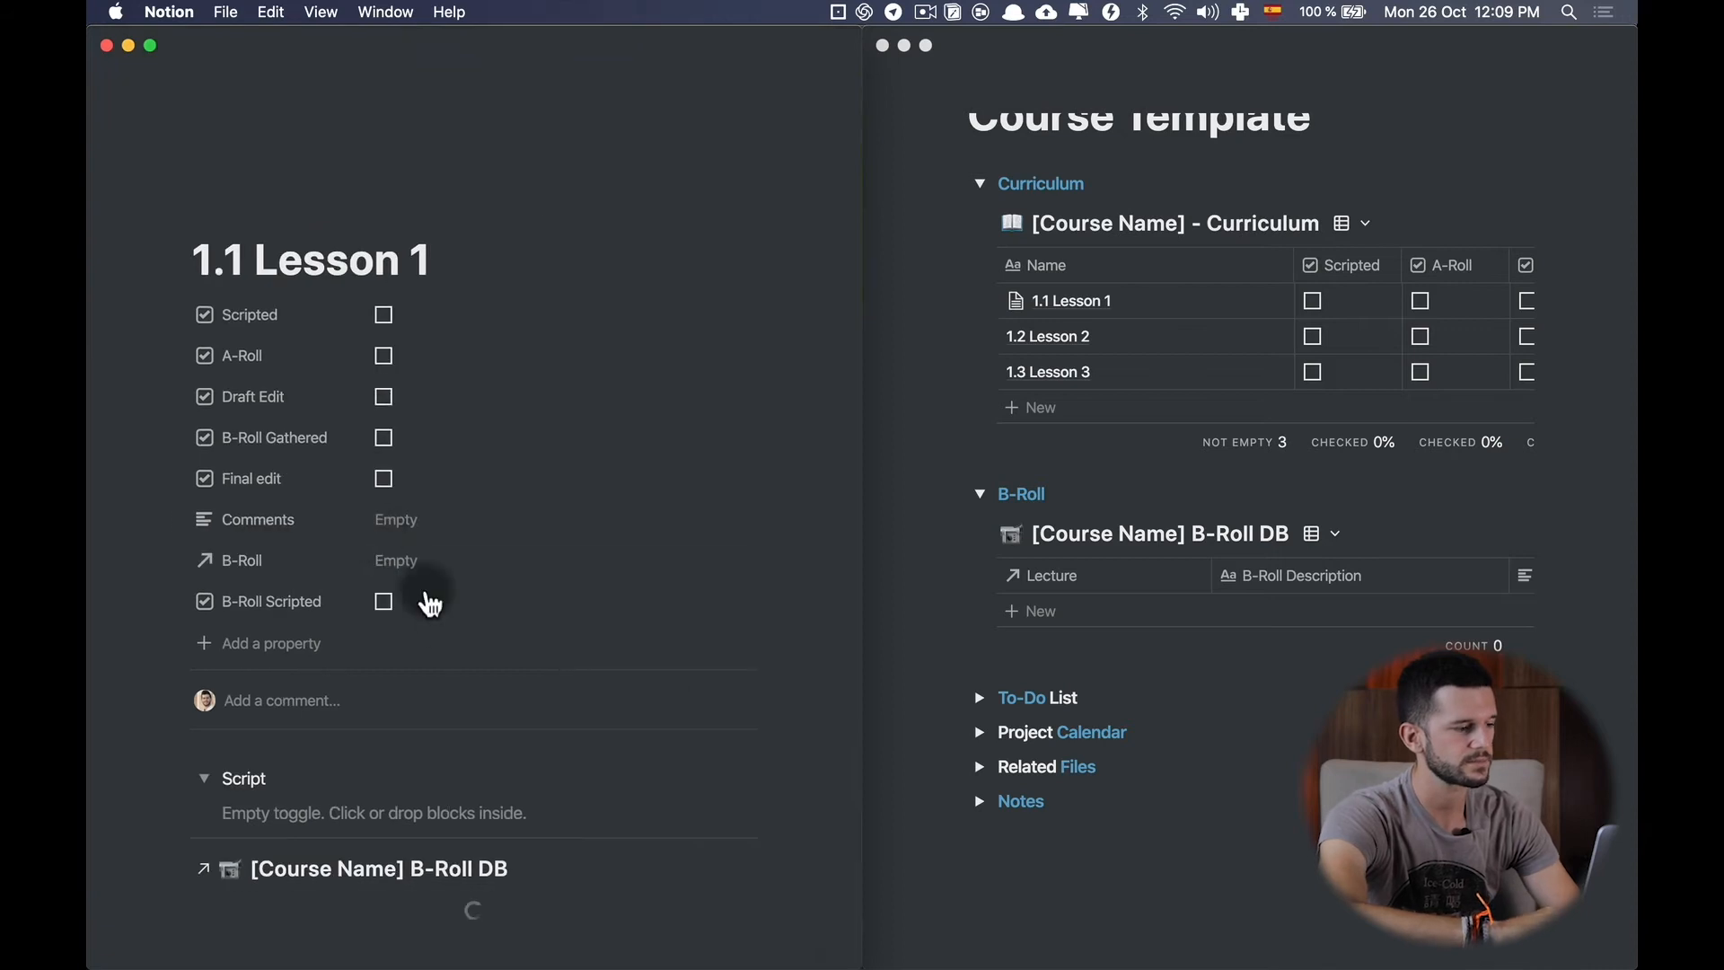
{"action": "scroll", "coordinate": [423, 593], "scroll_direction": "down", "scroll_amount": 3}
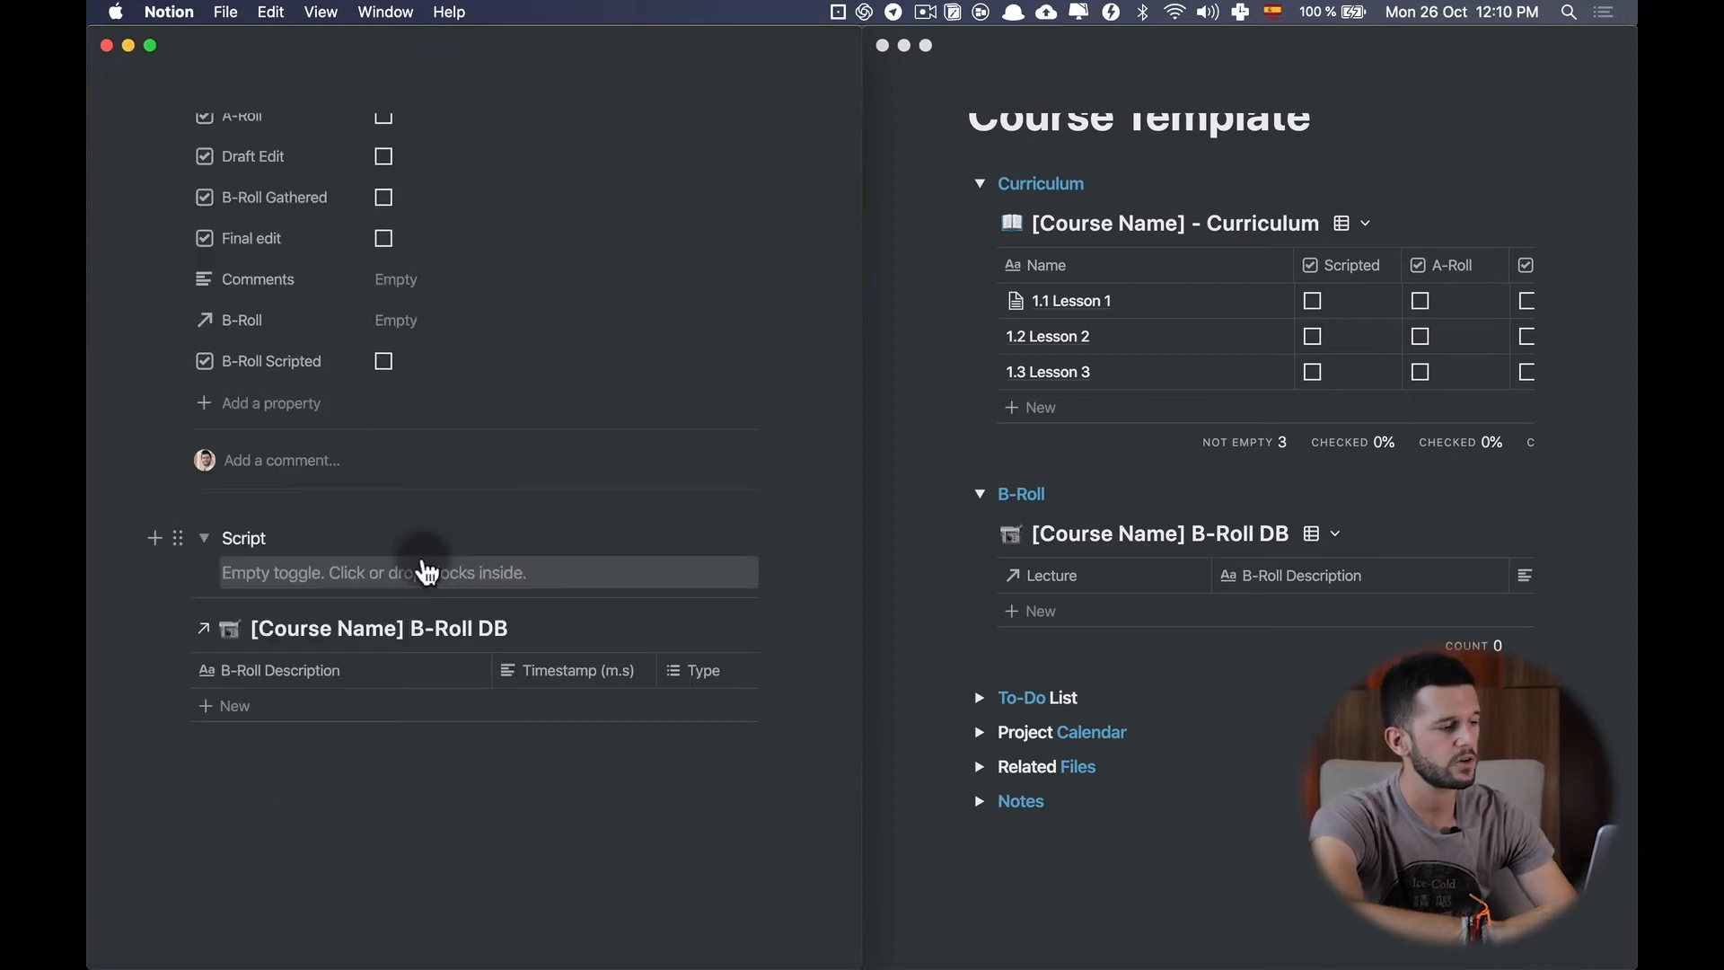
{"action": "left_click", "coordinate": [324, 571]}
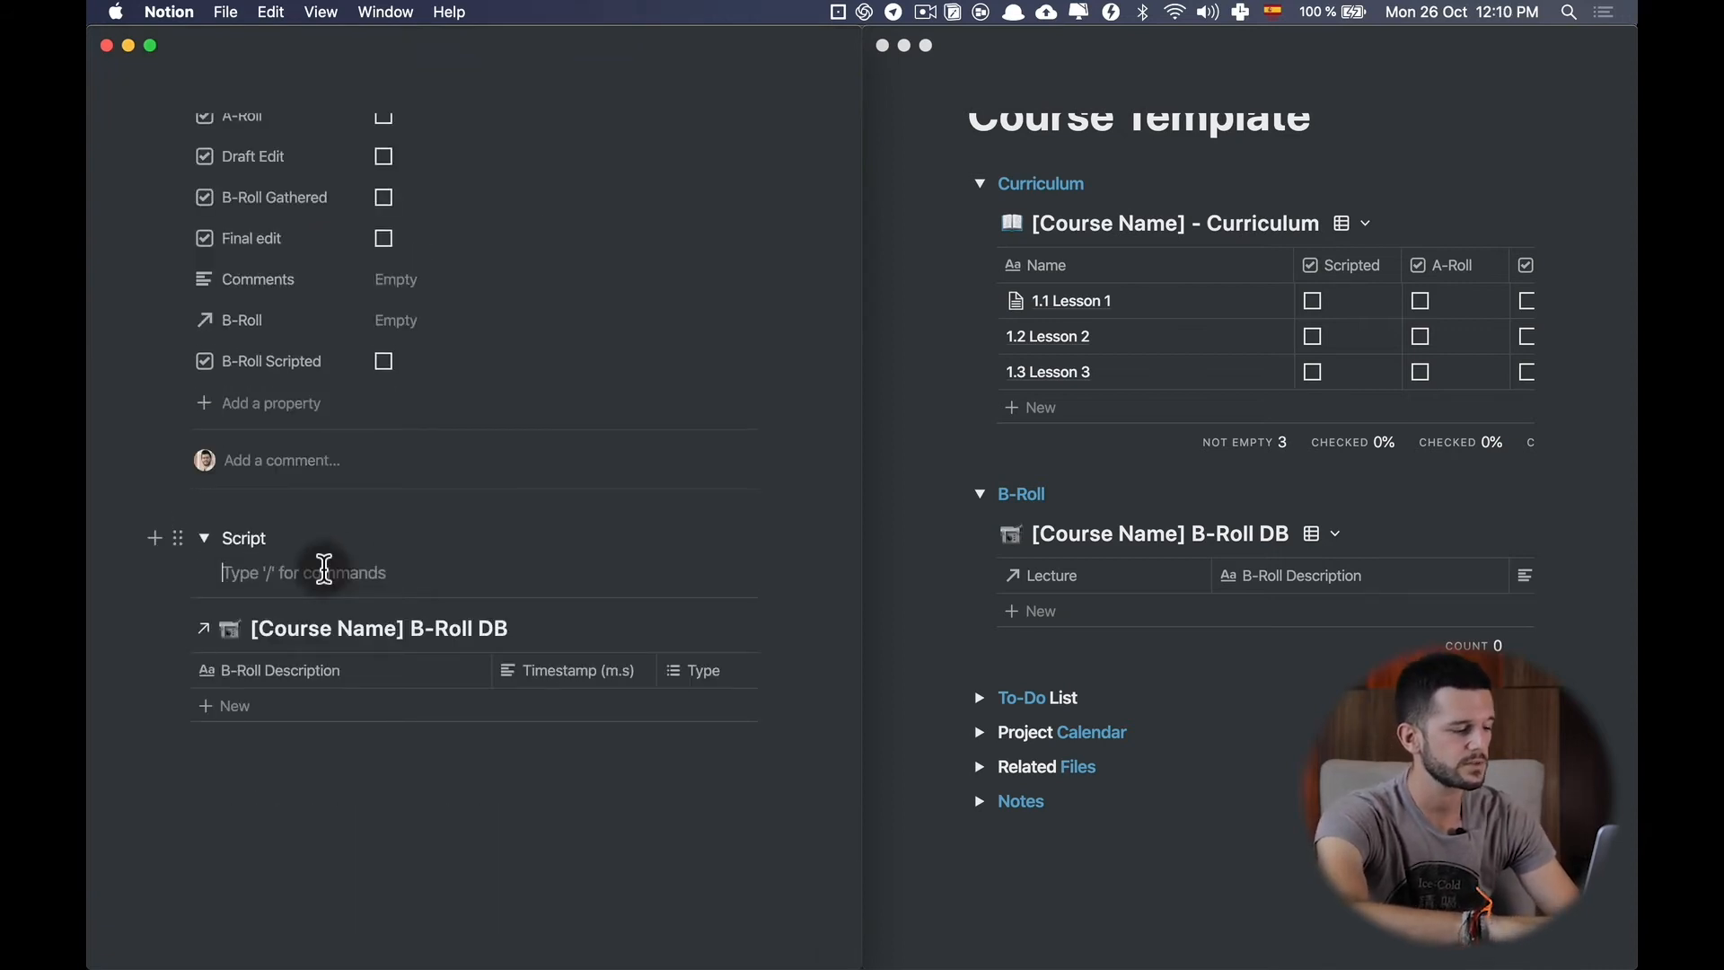
{"action": "type", "text": "Lesson Script..."}
{"action": "key", "text": "Return"}
{"action": "type", "text": "blab"}
{"action": "key", "text": "Return"}
{"action": "type", "text": "bla"}
{"action": "key", "text": "Return"}
{"action": "type", "text": "bla"}
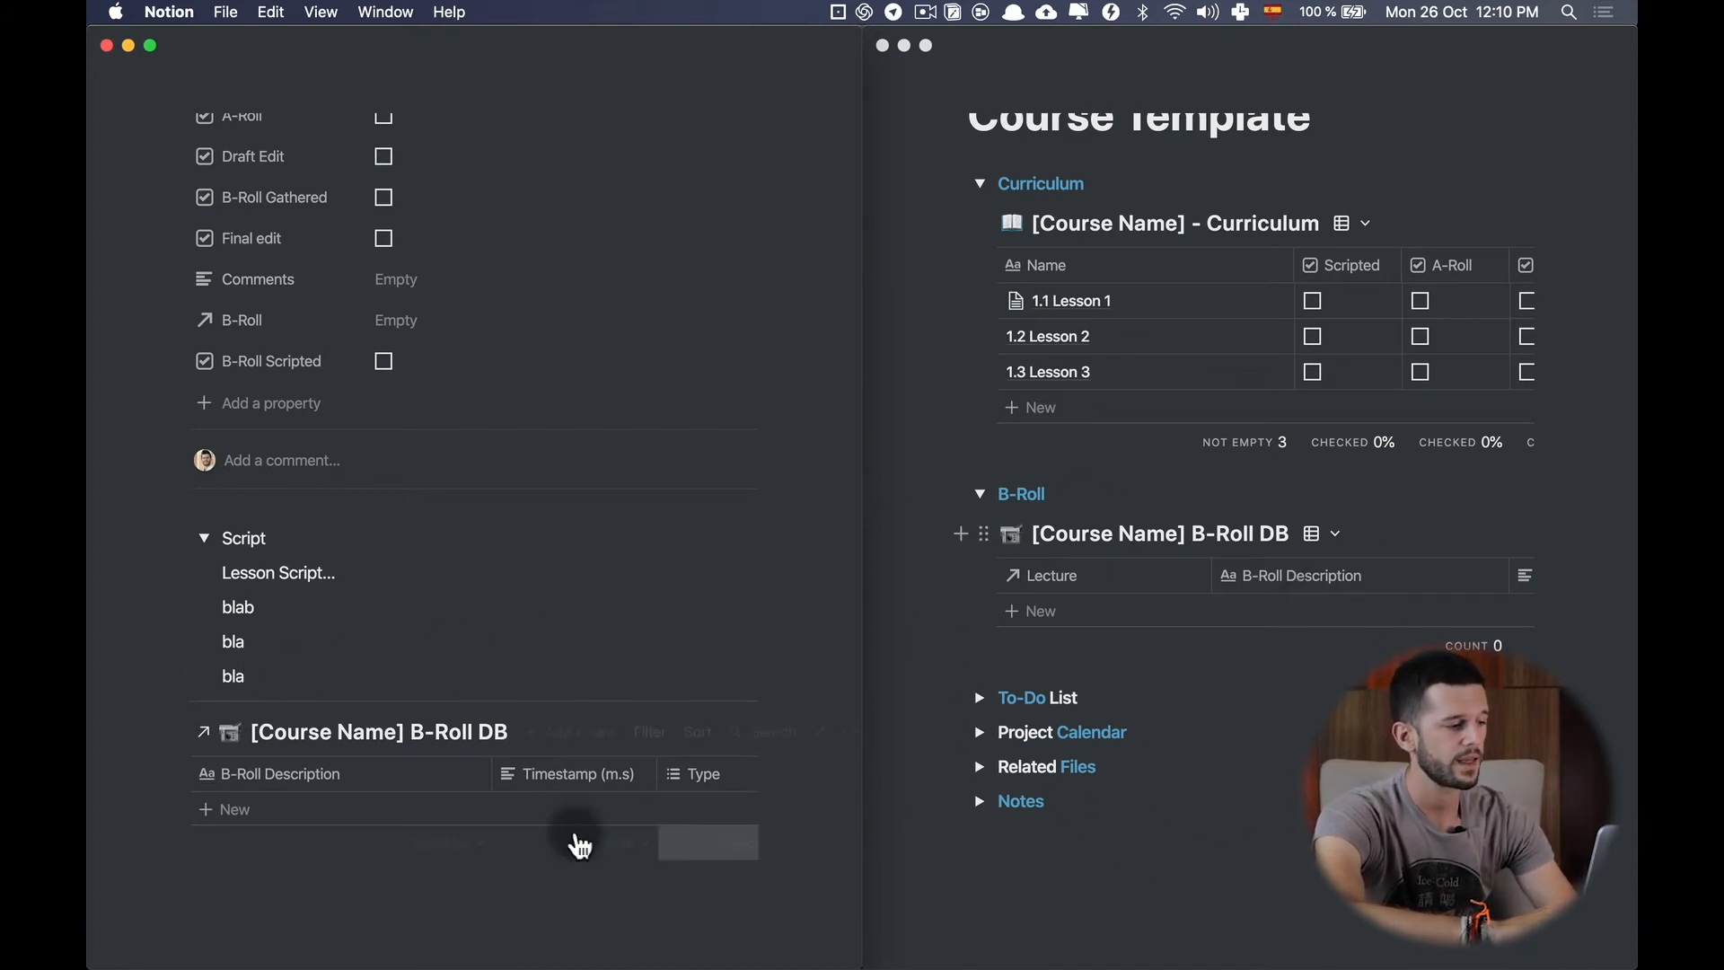
Add the row "Shot of a guitar" to the lesson's B-Roll table with timestamp 1.24 and type Filmed w the talent.
{"action": "left_click", "coordinate": [260, 819]}
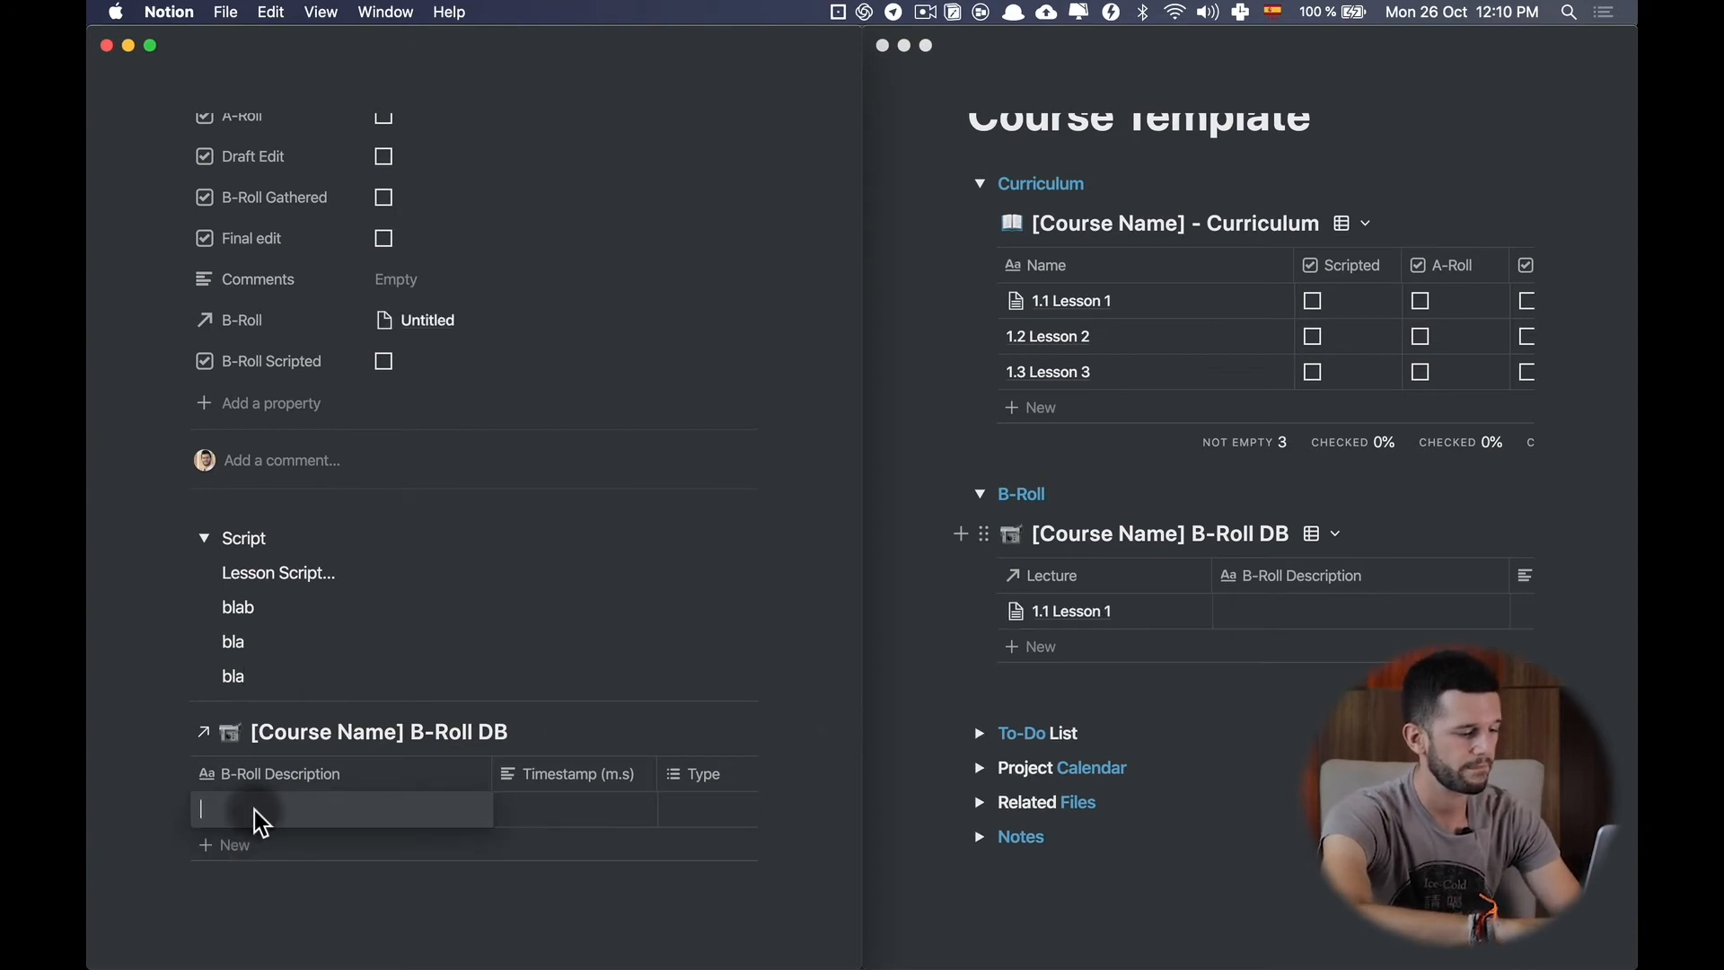
{"action": "type", "text": "Shot of a guitar"}
{"action": "key", "text": "Escape"}
{"action": "left_click", "coordinate": [566, 807]}
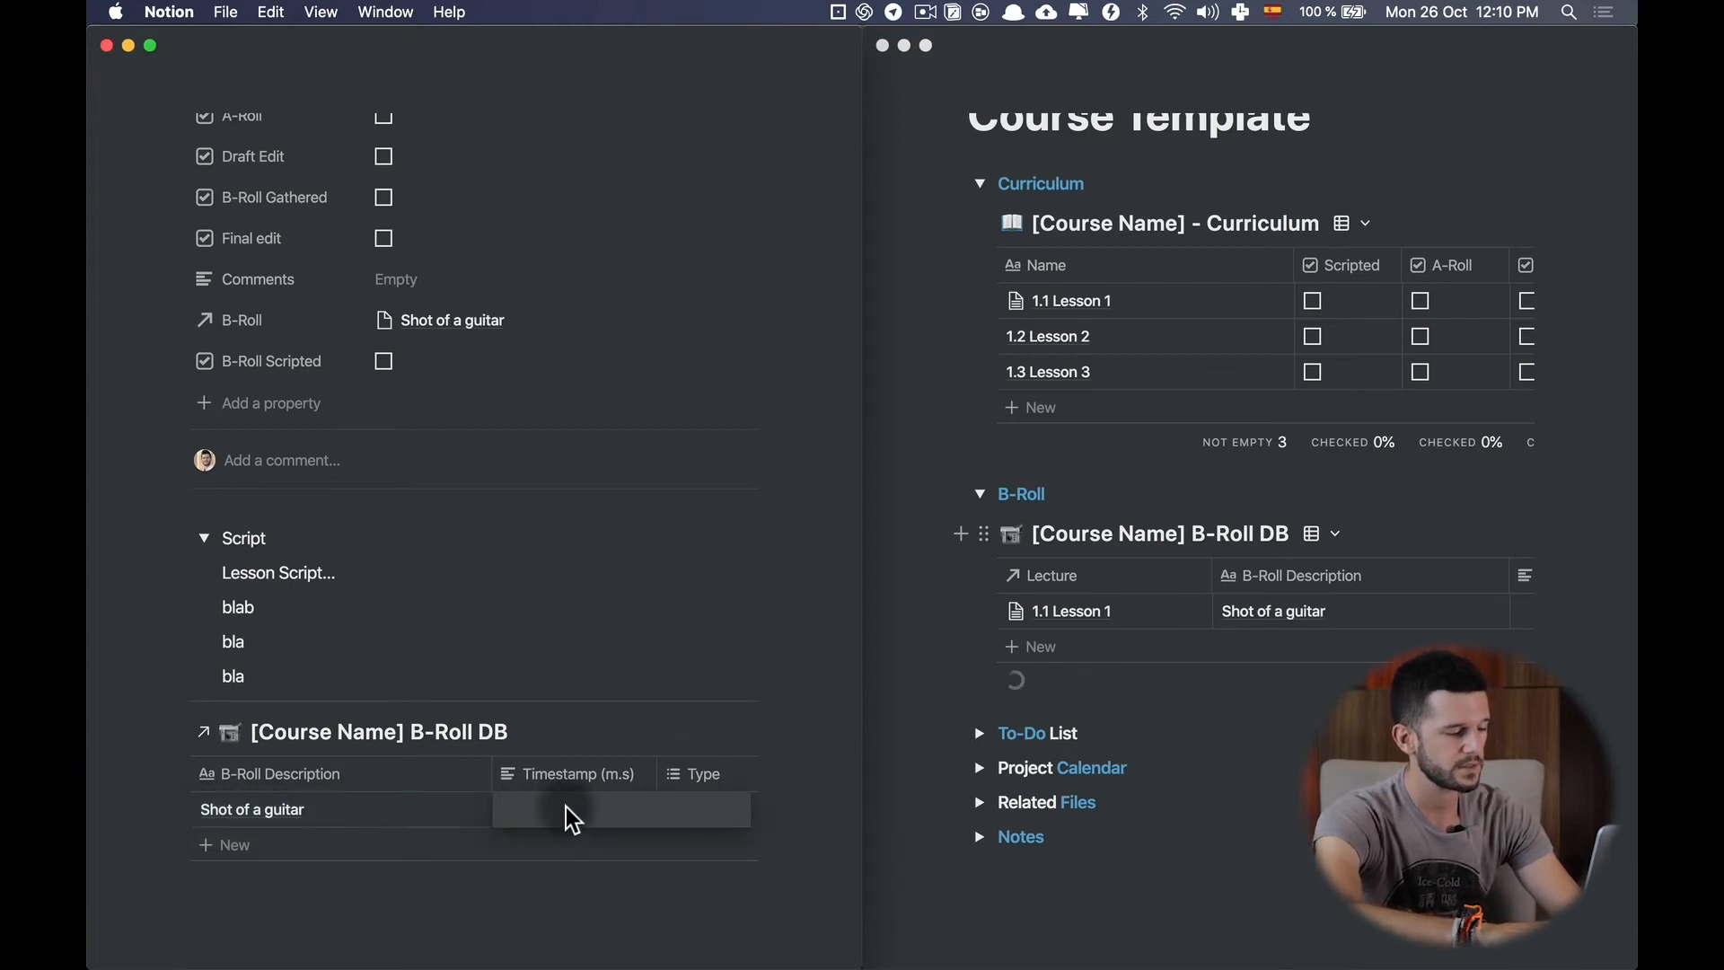
{"action": "type", "text": "1.24"}
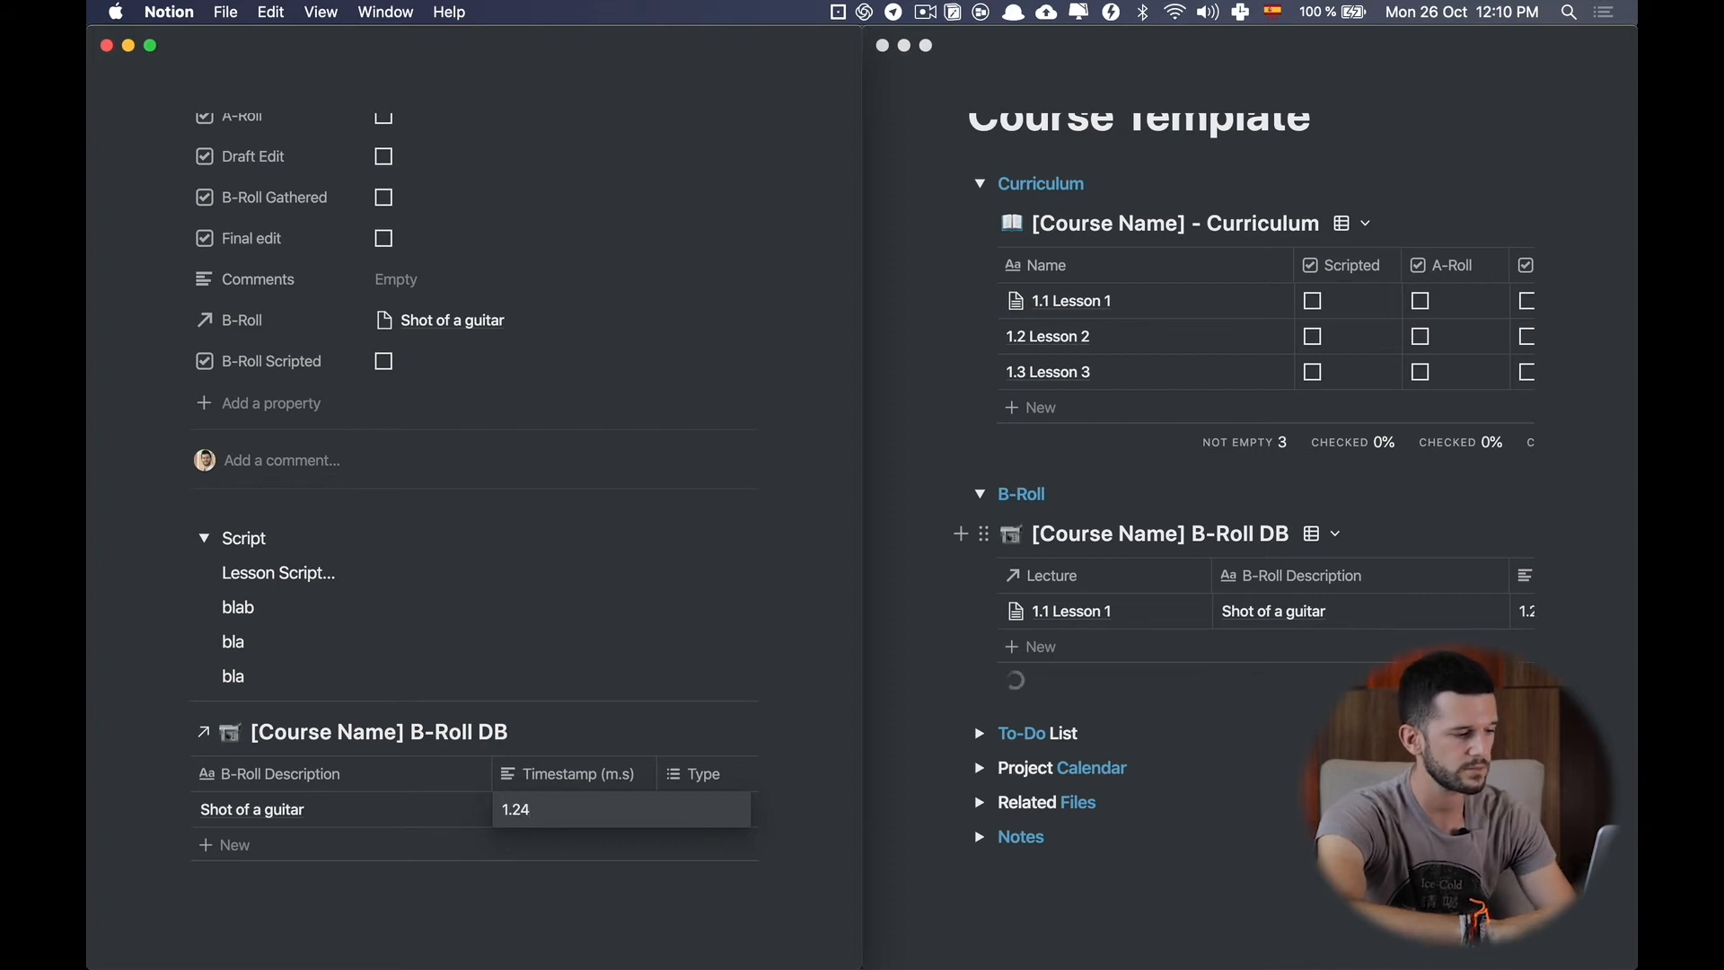
{"action": "key", "text": "Tab"}
{"action": "left_click", "coordinate": [699, 810]}
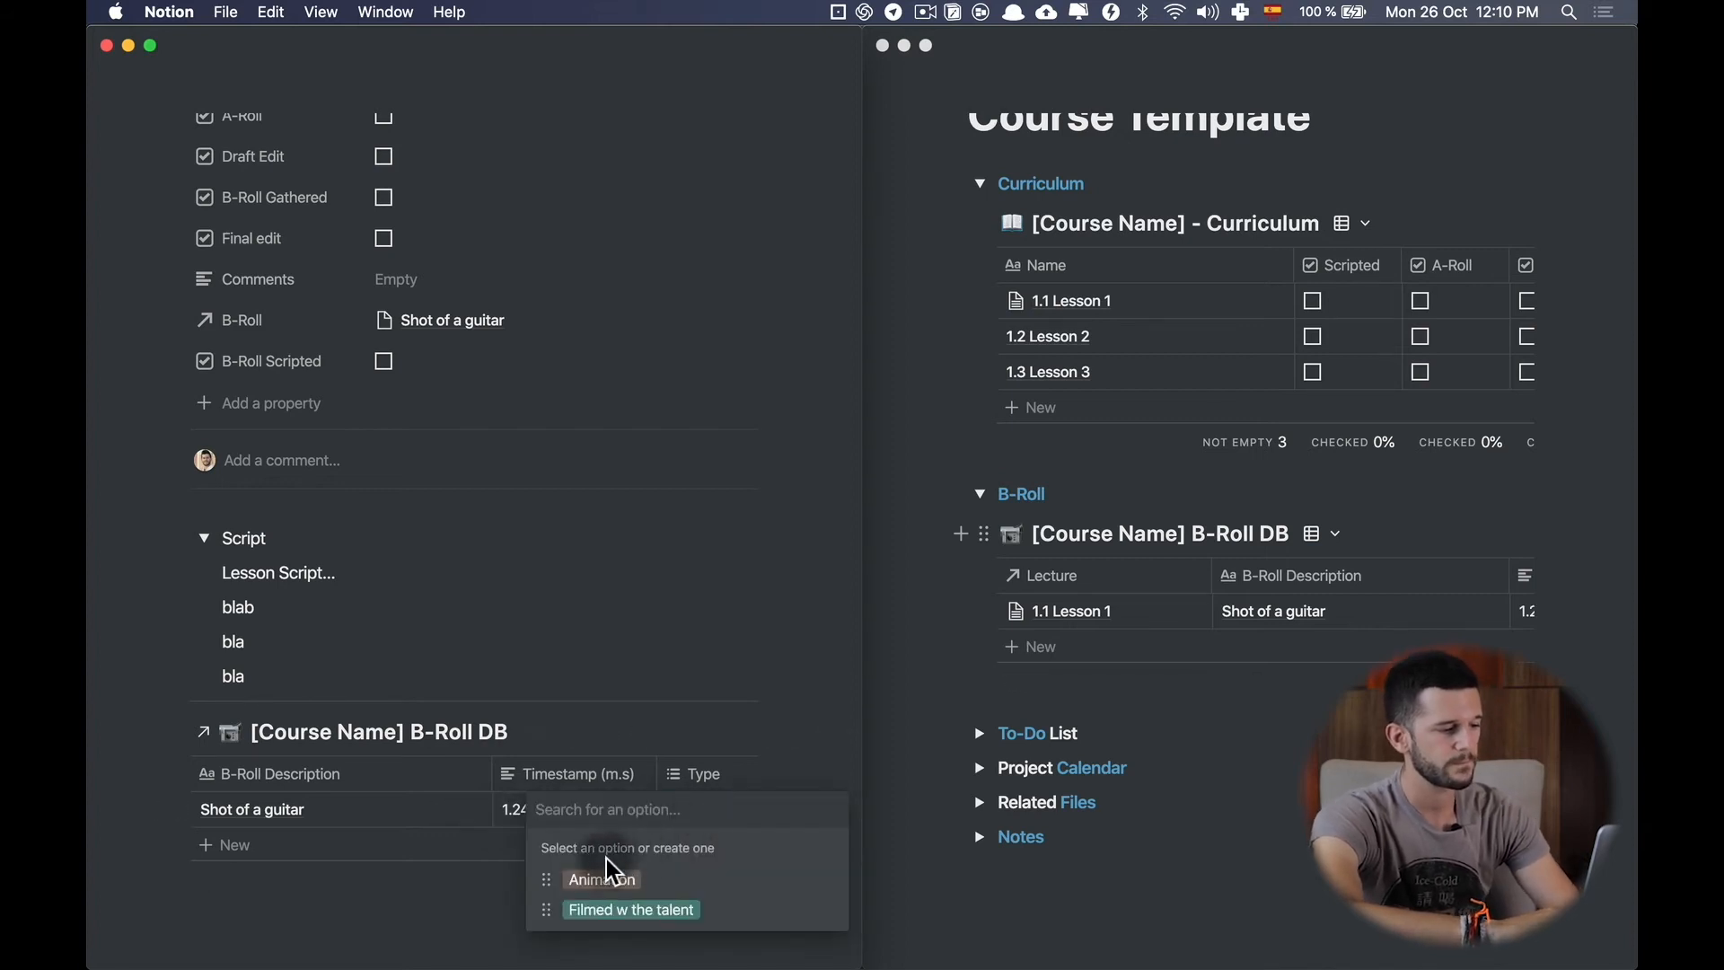
{"action": "left_click", "coordinate": [636, 912]}
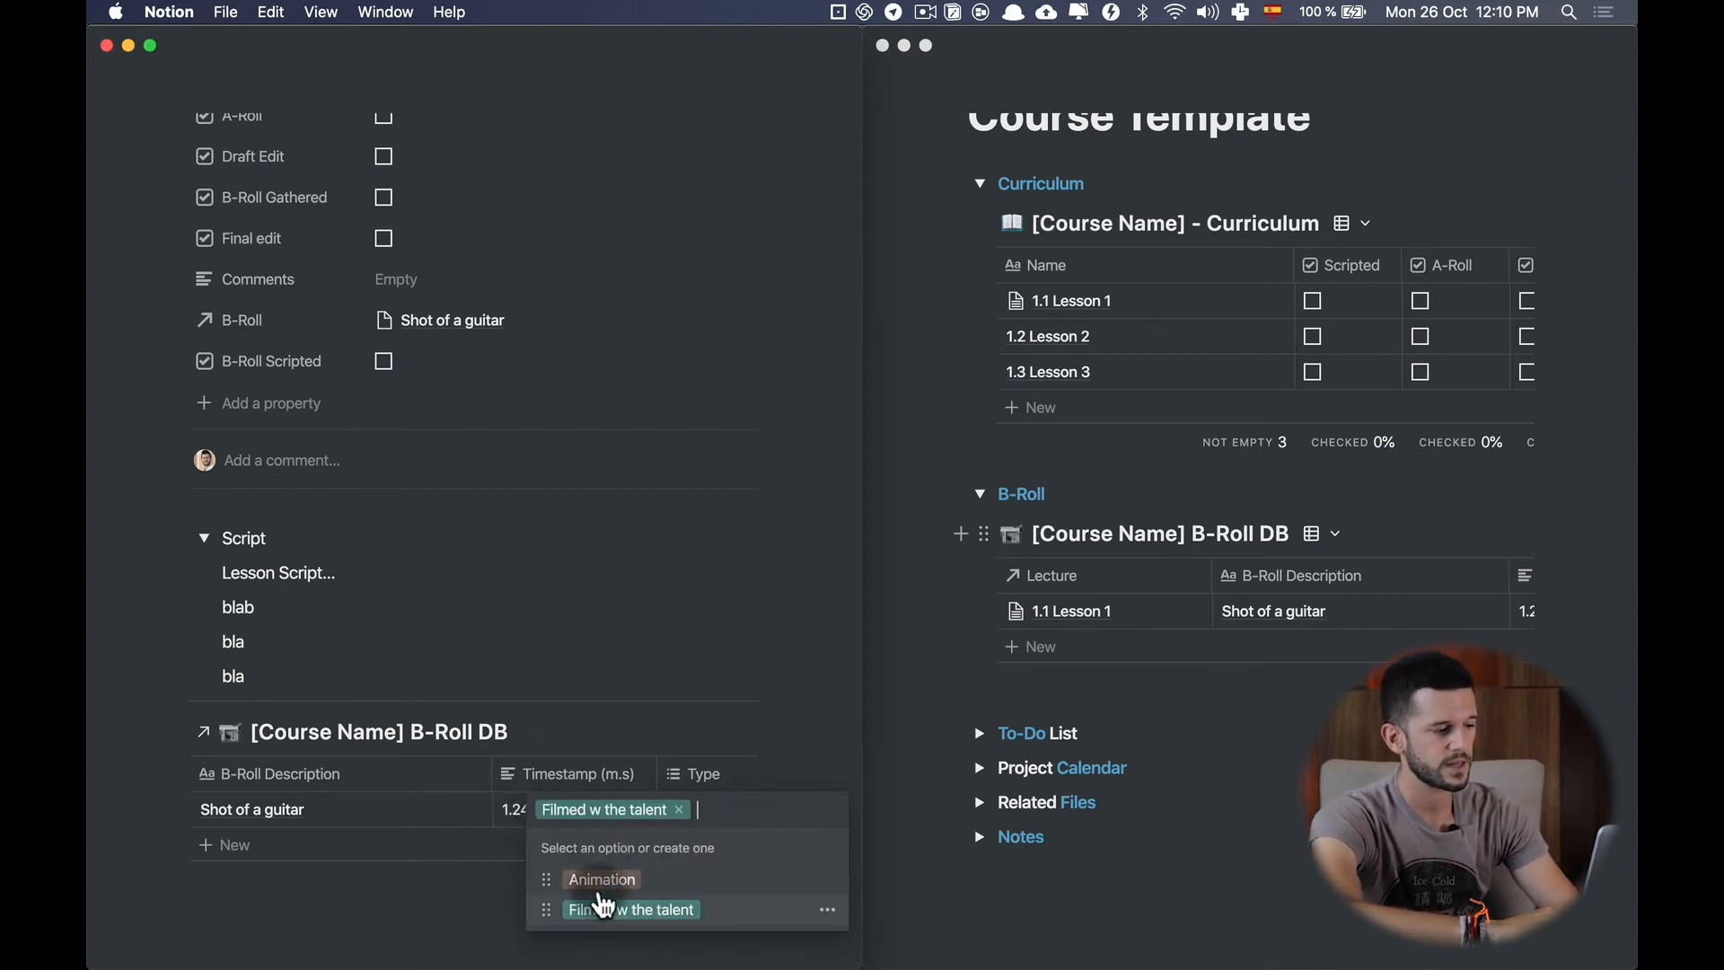
{"action": "left_click", "coordinate": [443, 887]}
{"action": "scroll", "coordinate": [584, 832], "scroll_direction": "right", "scroll_amount": 2}
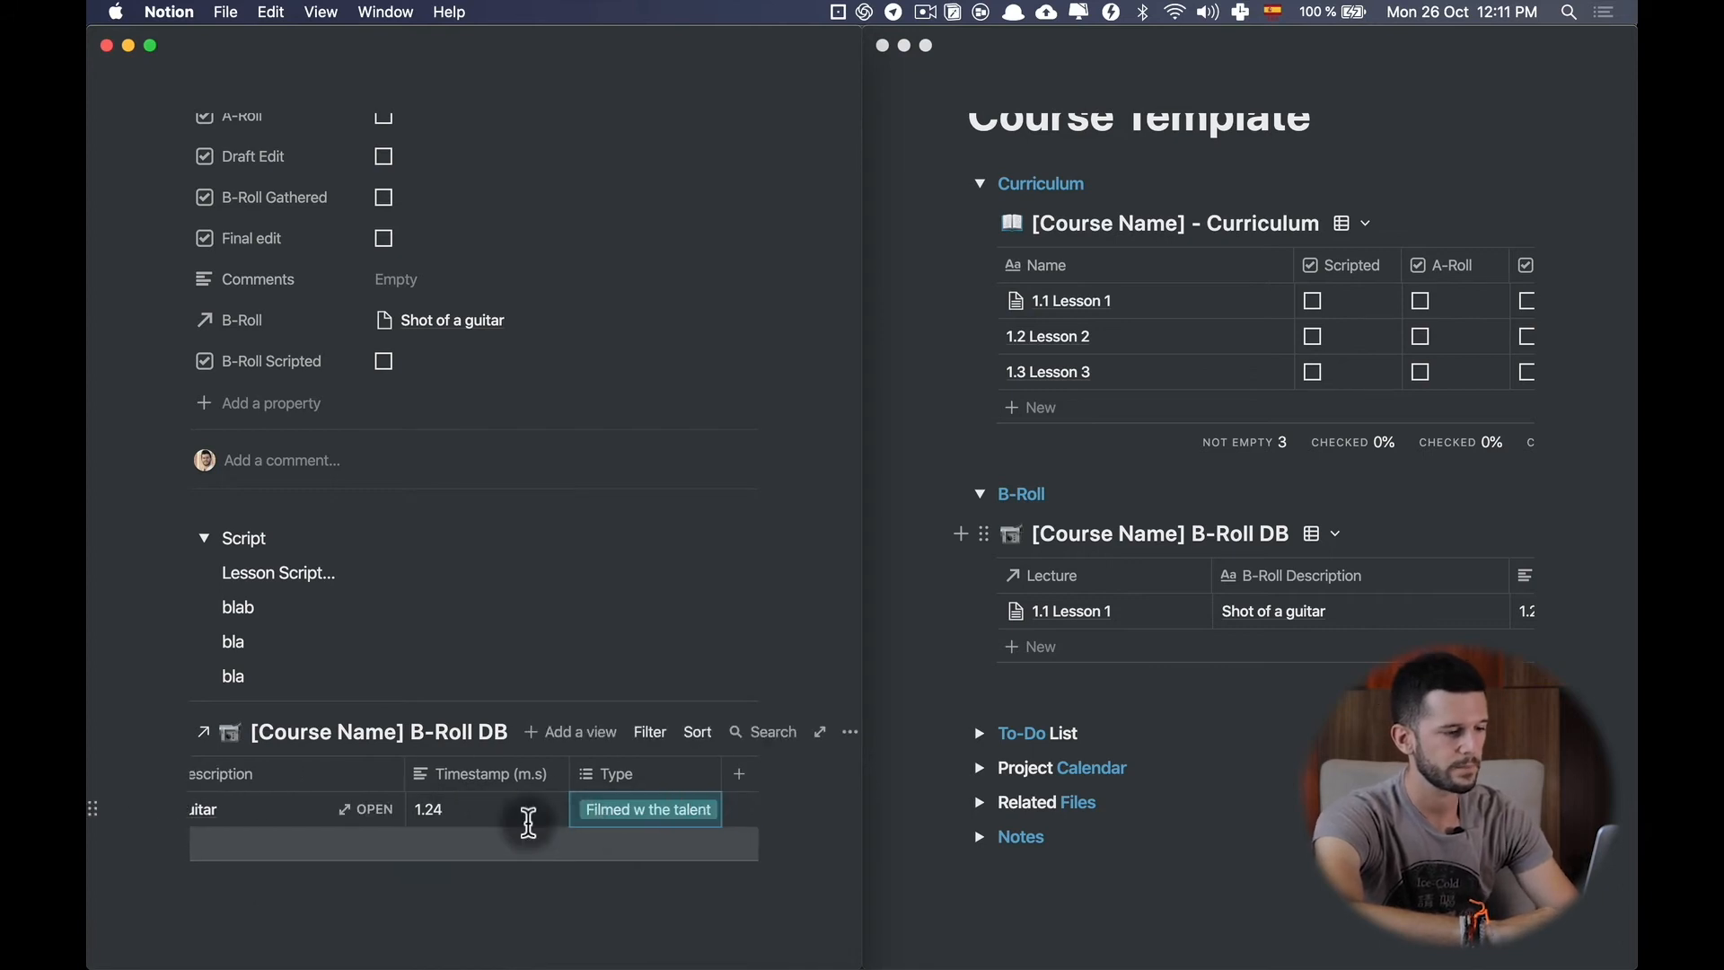
{"action": "scroll", "coordinate": [510, 818], "scroll_direction": "left", "scroll_amount": 2}
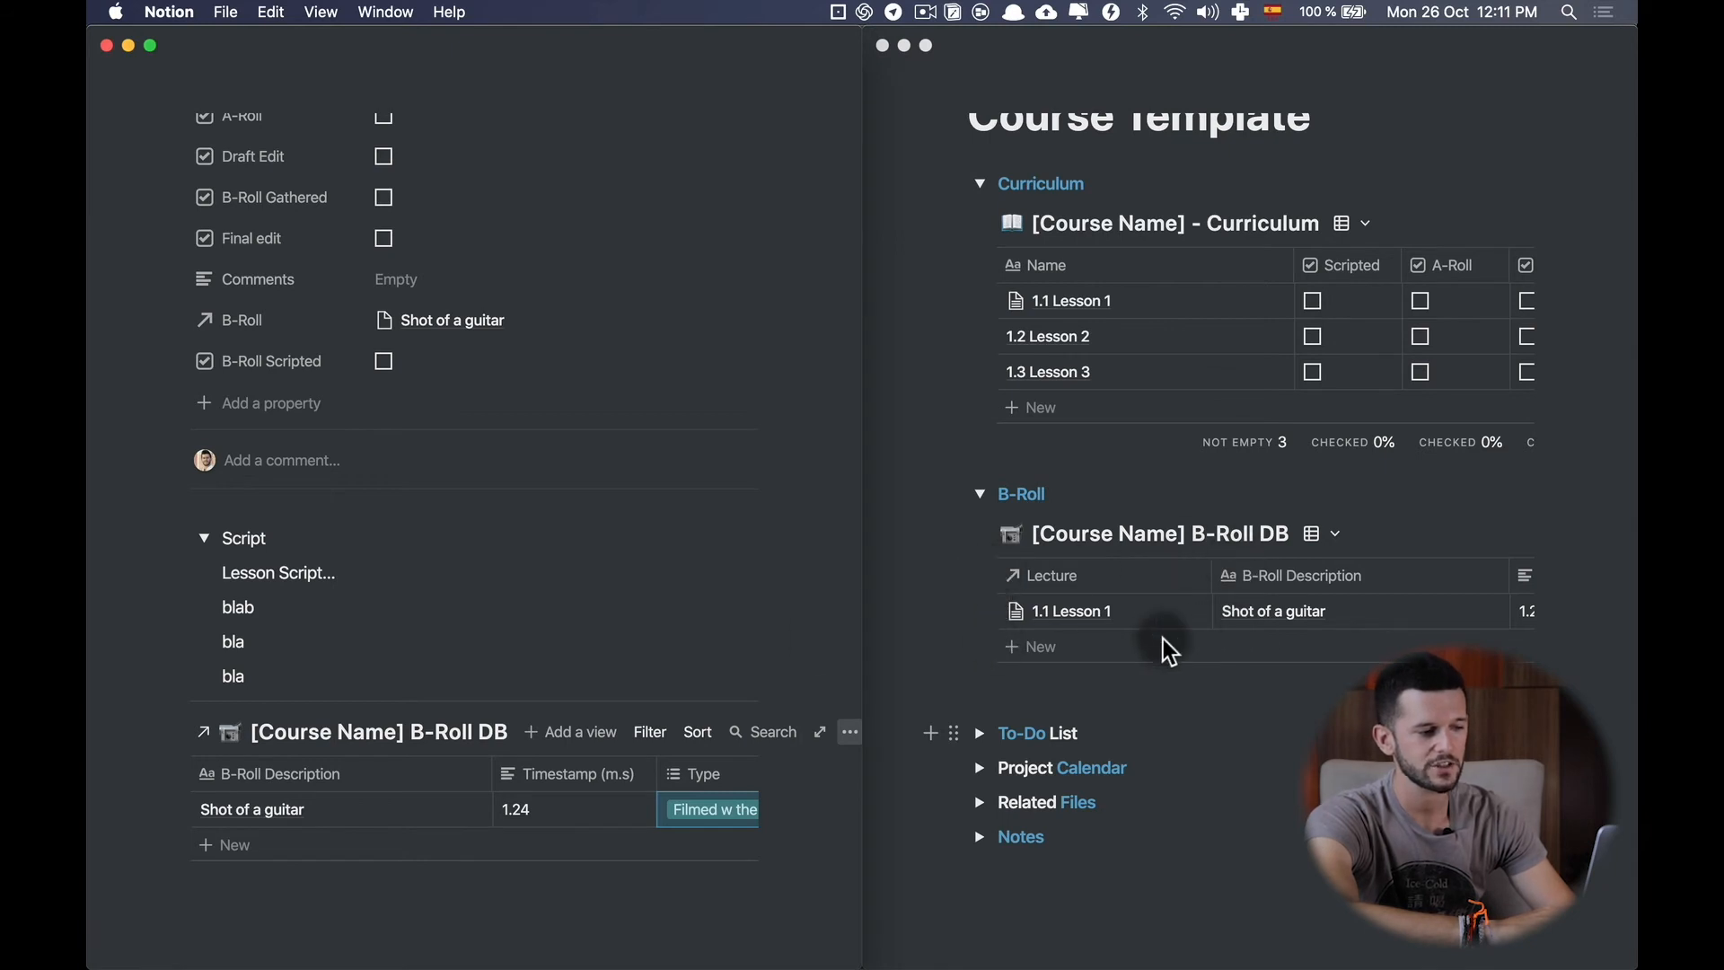
Add a second B-roll row for a shot of the talent's face when he blinks, with timestamp 2.12 and type Filmed w the talent.
{"action": "scroll", "coordinate": [719, 581], "scroll_direction": "up", "scroll_amount": 5}
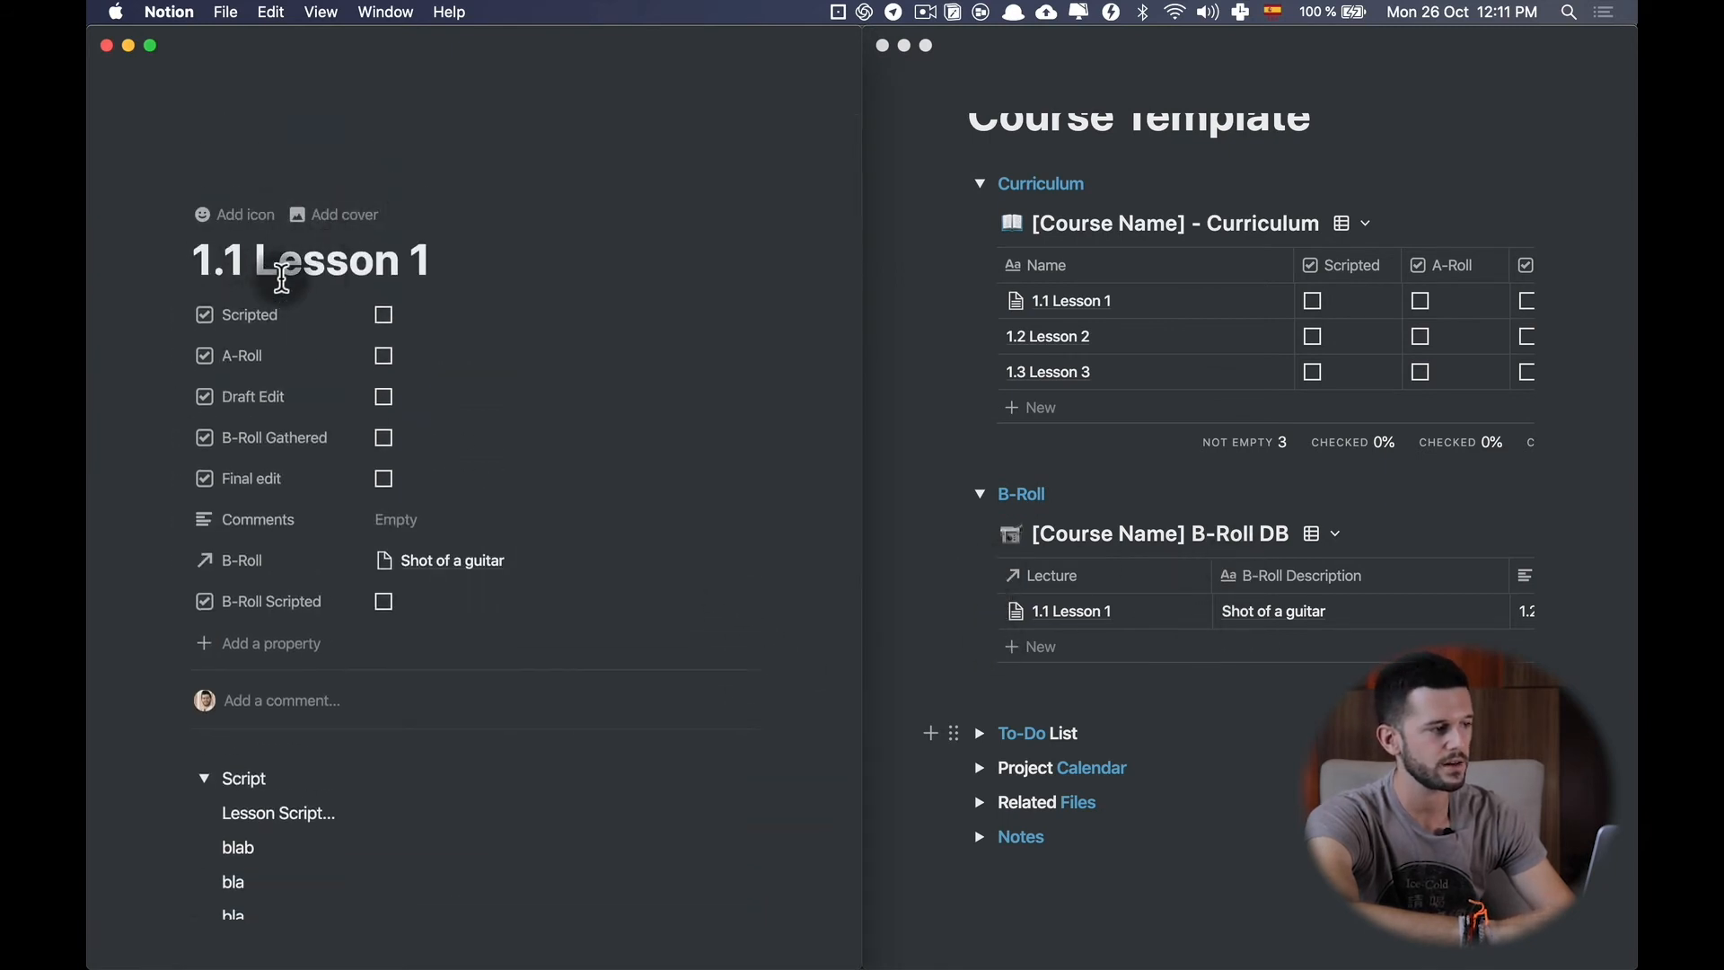
{"action": "scroll", "coordinate": [269, 692], "scroll_direction": "down", "scroll_amount": 5}
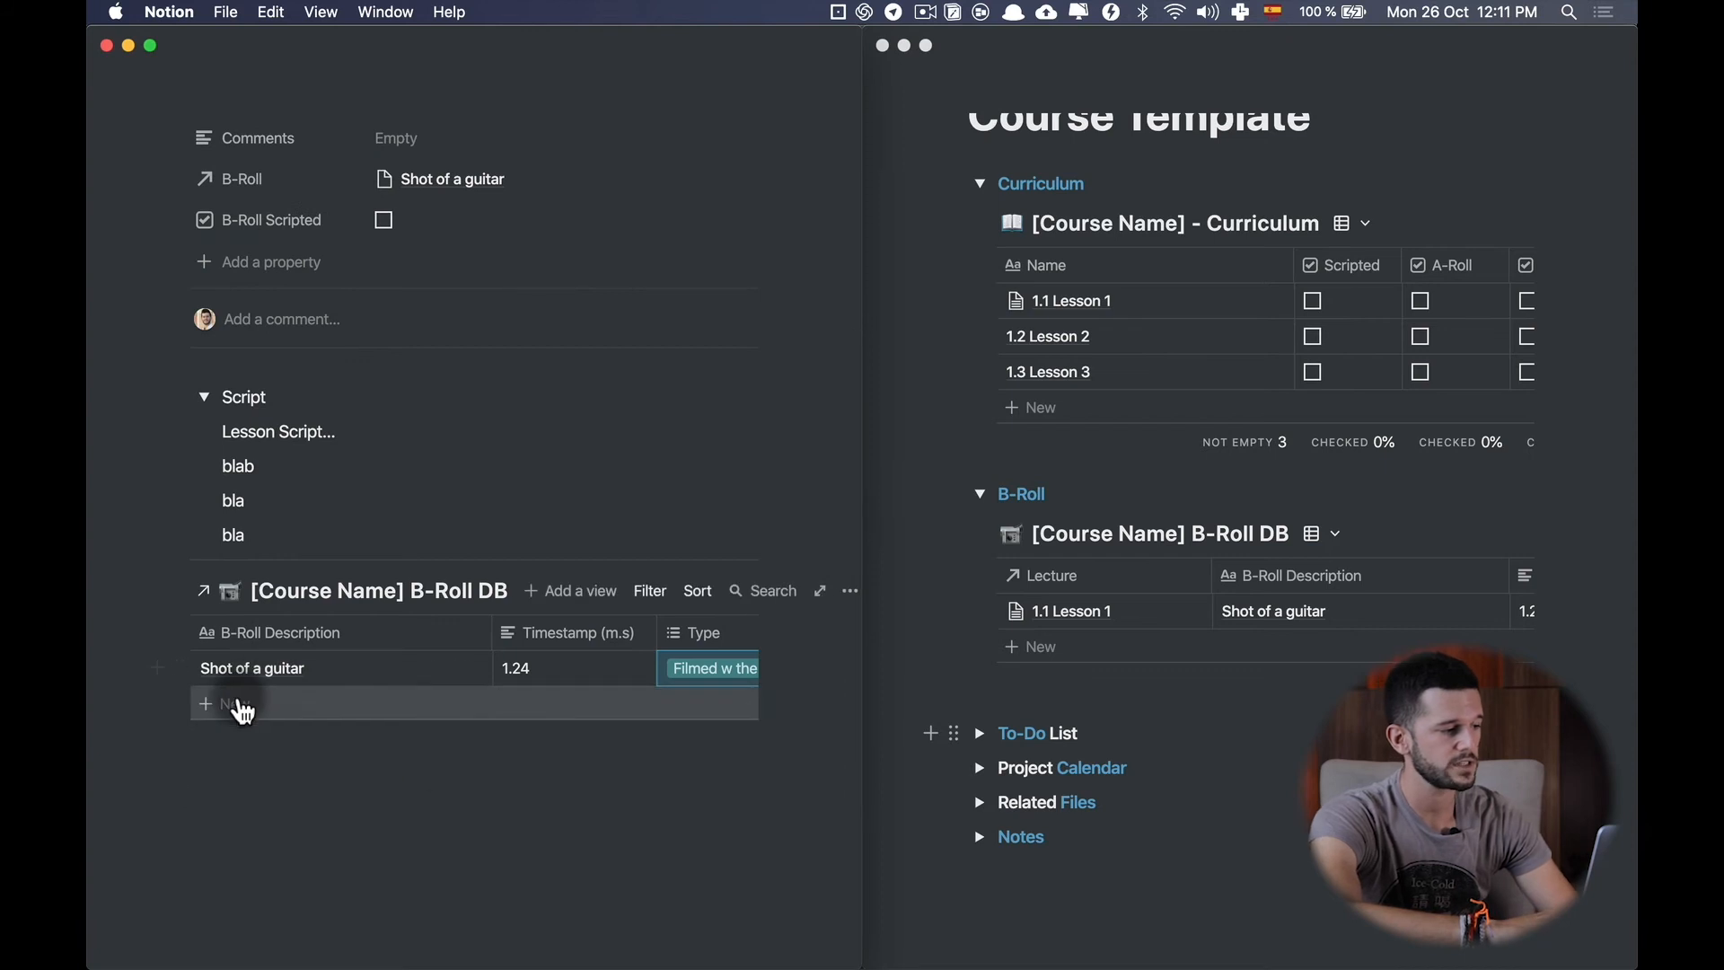
{"action": "left_click", "coordinate": [242, 709]}
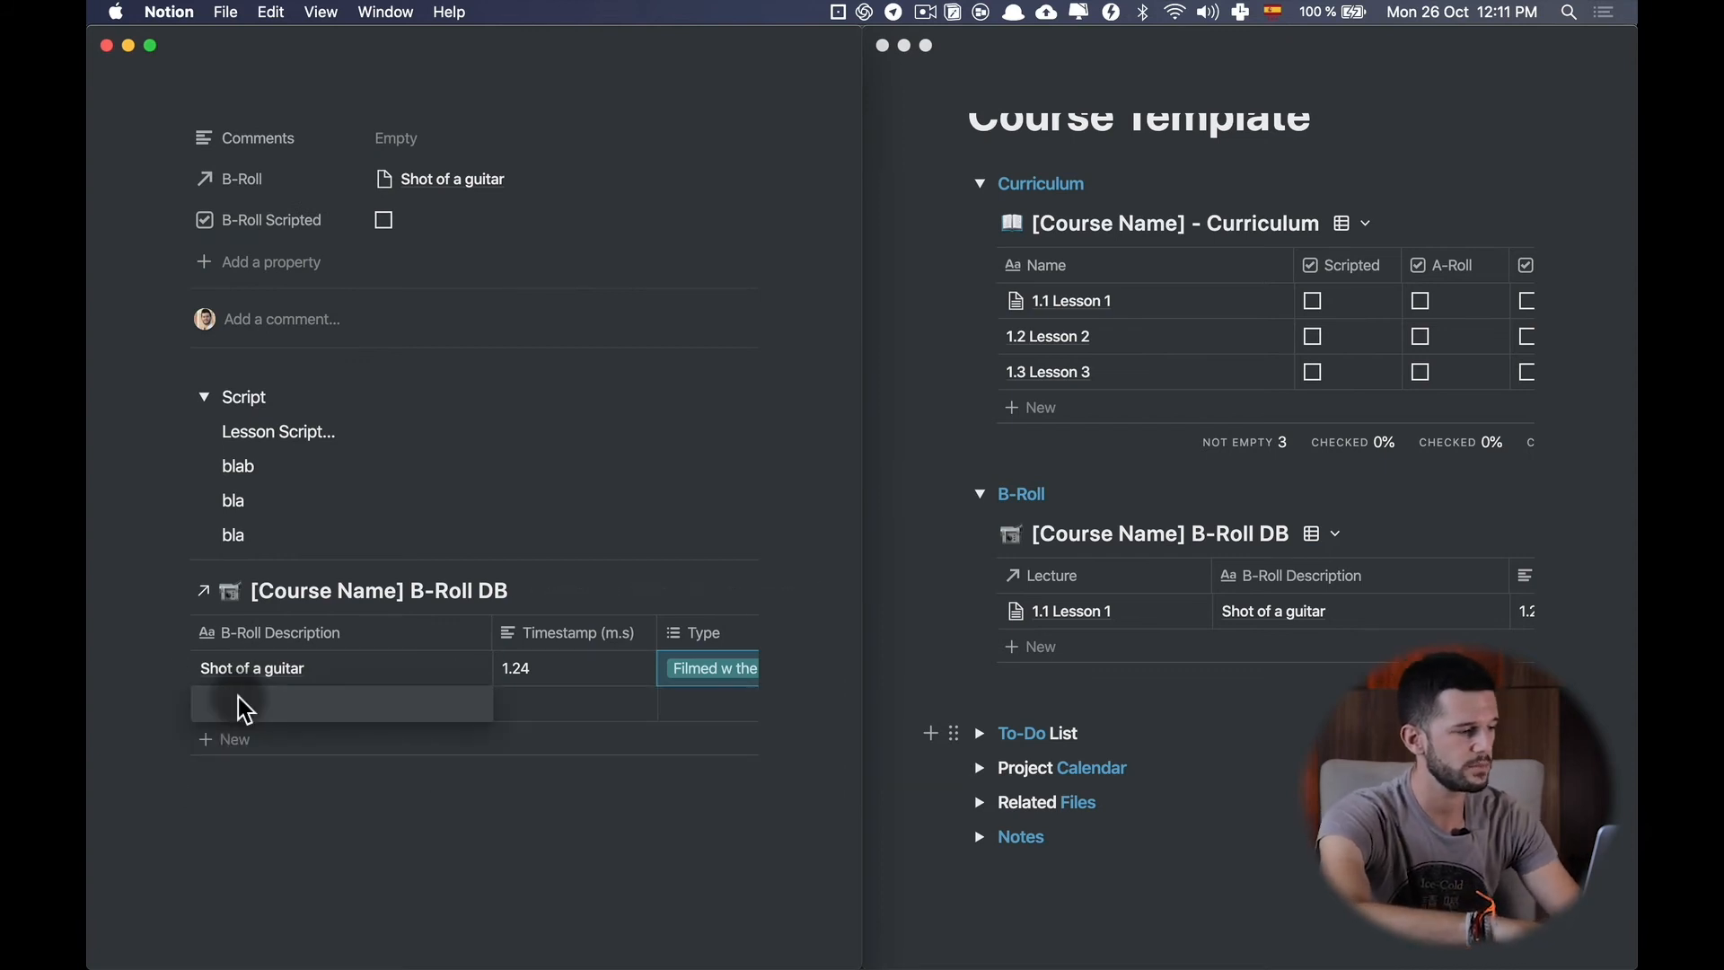
{"action": "type", "text": "Shot of Peters face when he bki"}
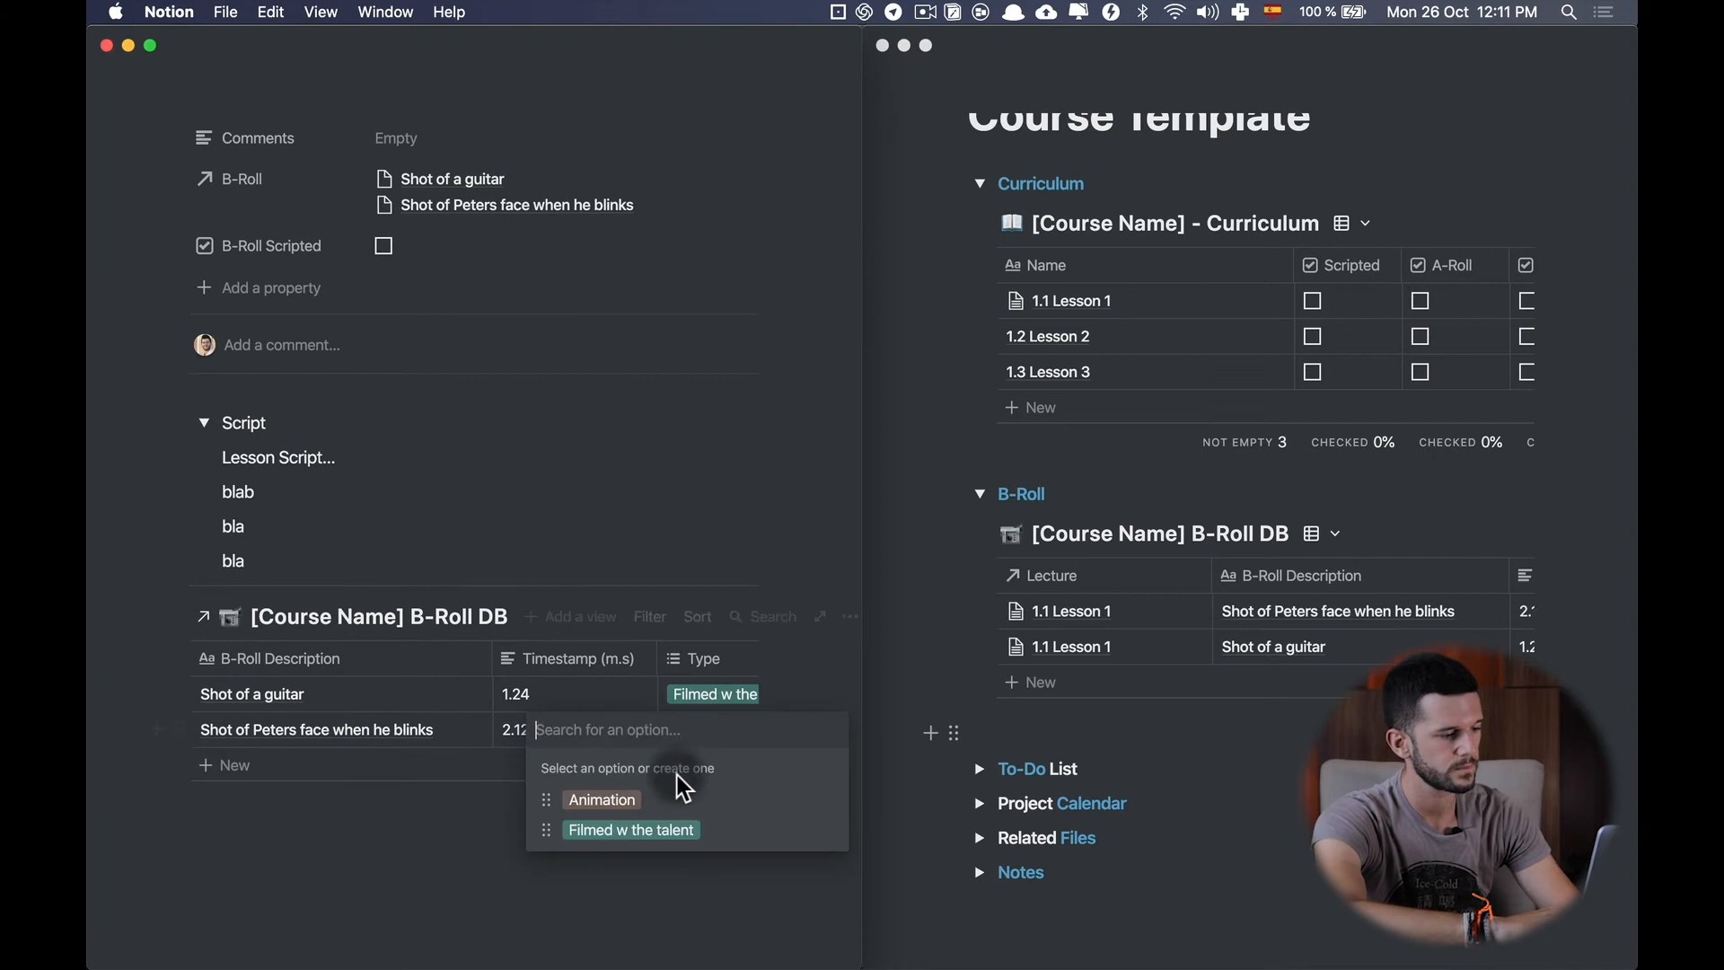
{"action": "left_click", "coordinate": [628, 827]}
{"action": "left_click", "coordinate": [1218, 753]}
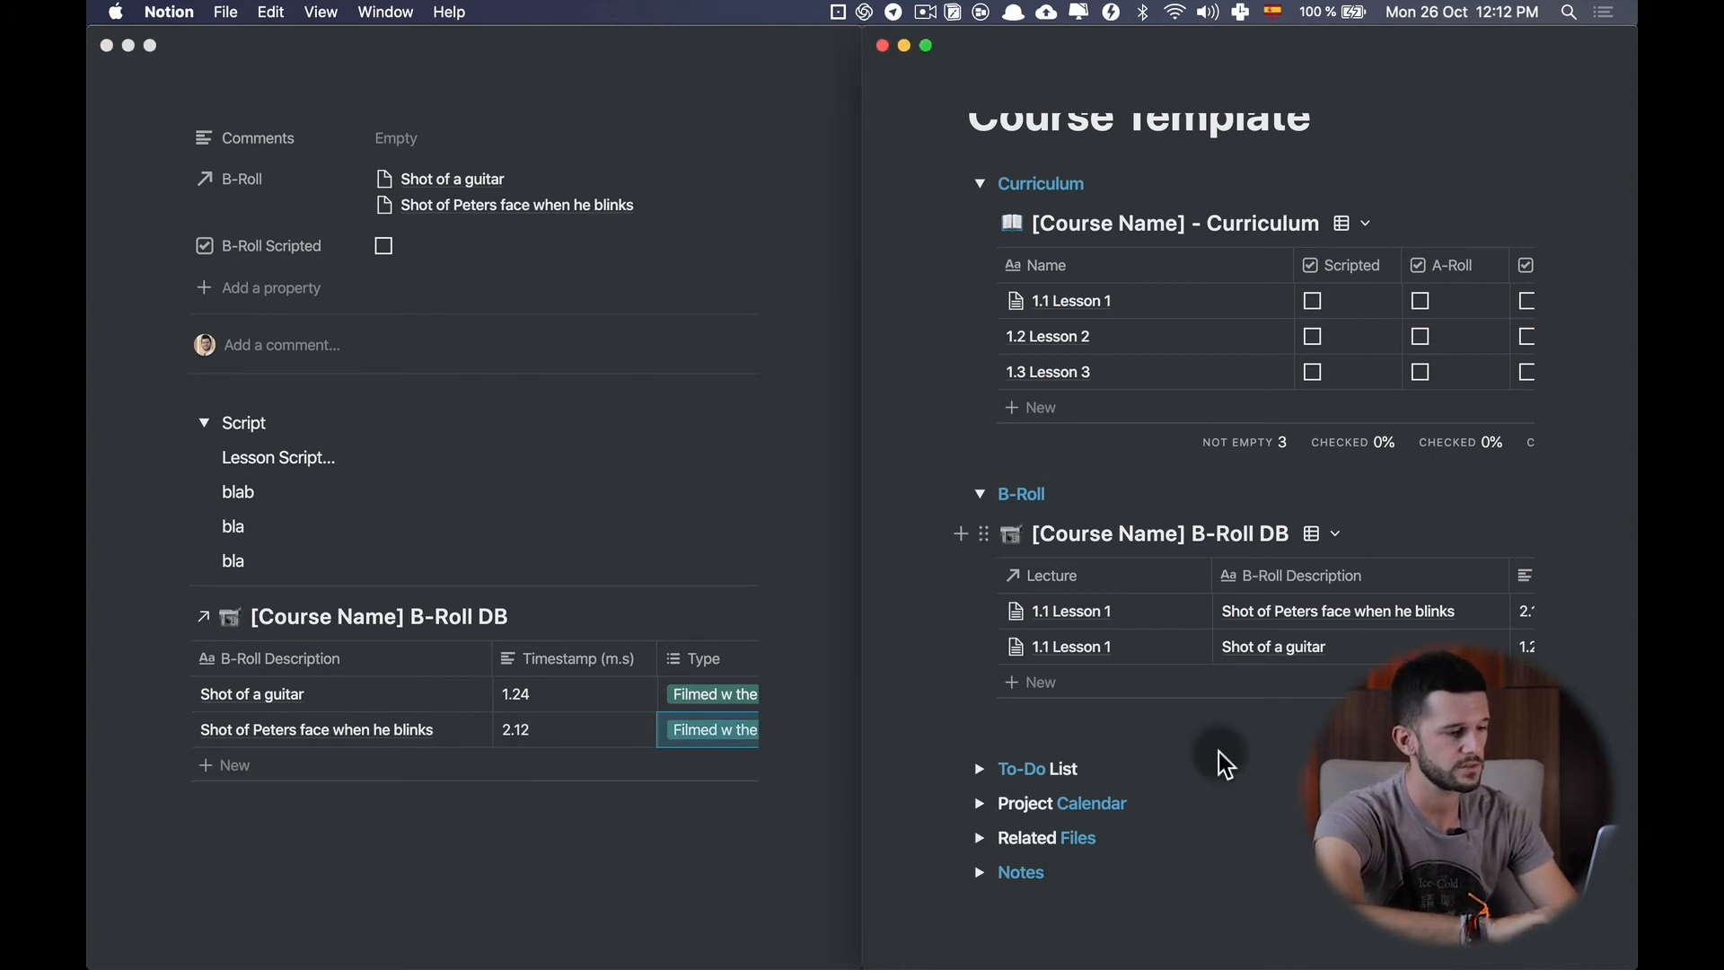
Maximize the window and examine the lessons and production checkboxes in the Lucid Dreams curriculum.
{"action": "key", "text": "ctrl+alt+Return"}
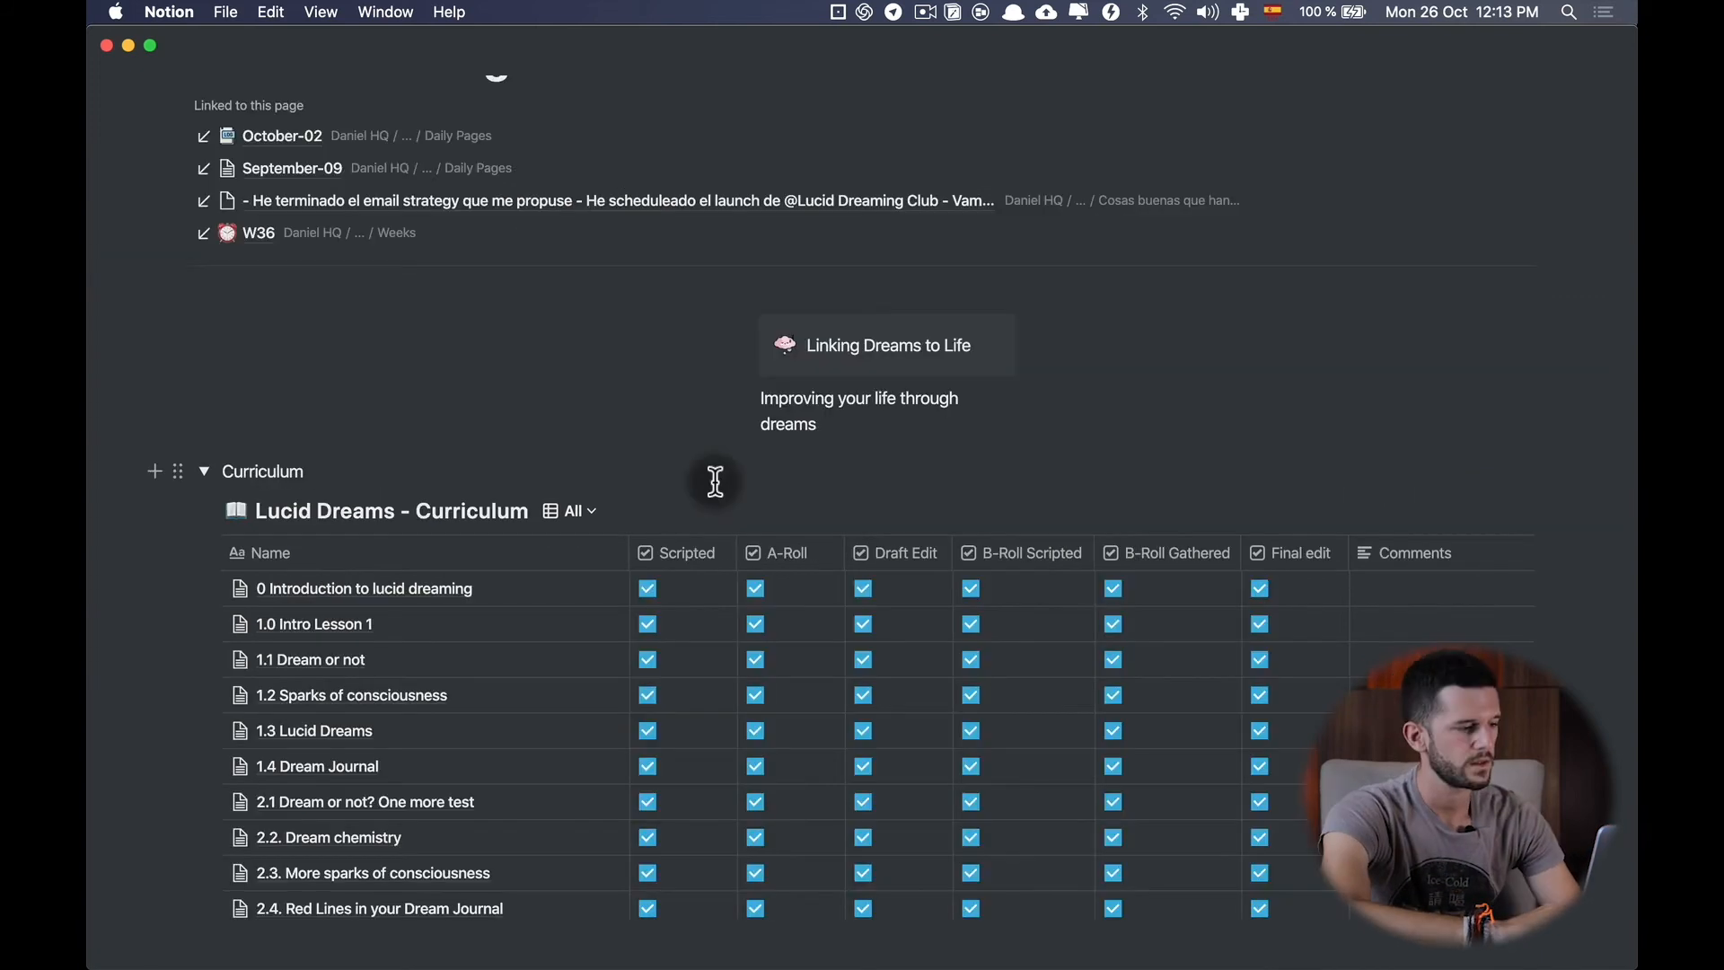
{"action": "scroll", "coordinate": [715, 482], "scroll_direction": "down", "scroll_amount": 4}
{"action": "scroll", "coordinate": [526, 716], "scroll_direction": "down", "scroll_amount": 10}
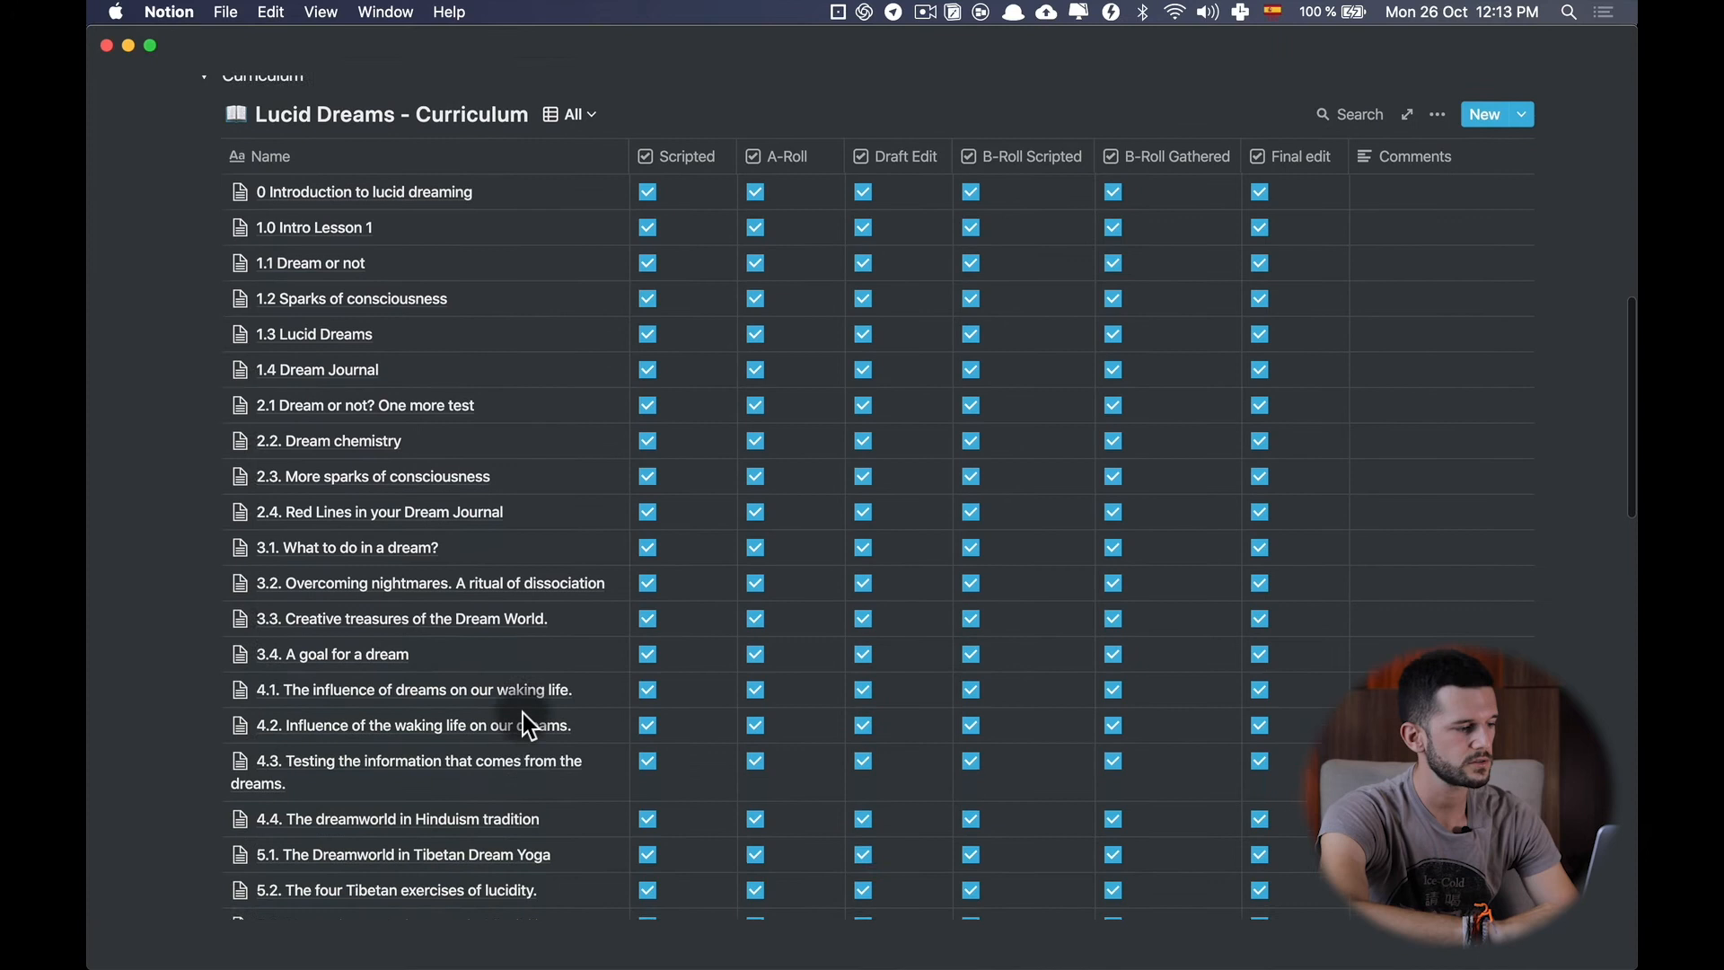
{"action": "scroll", "coordinate": [525, 718], "scroll_direction": "down", "scroll_amount": 6}
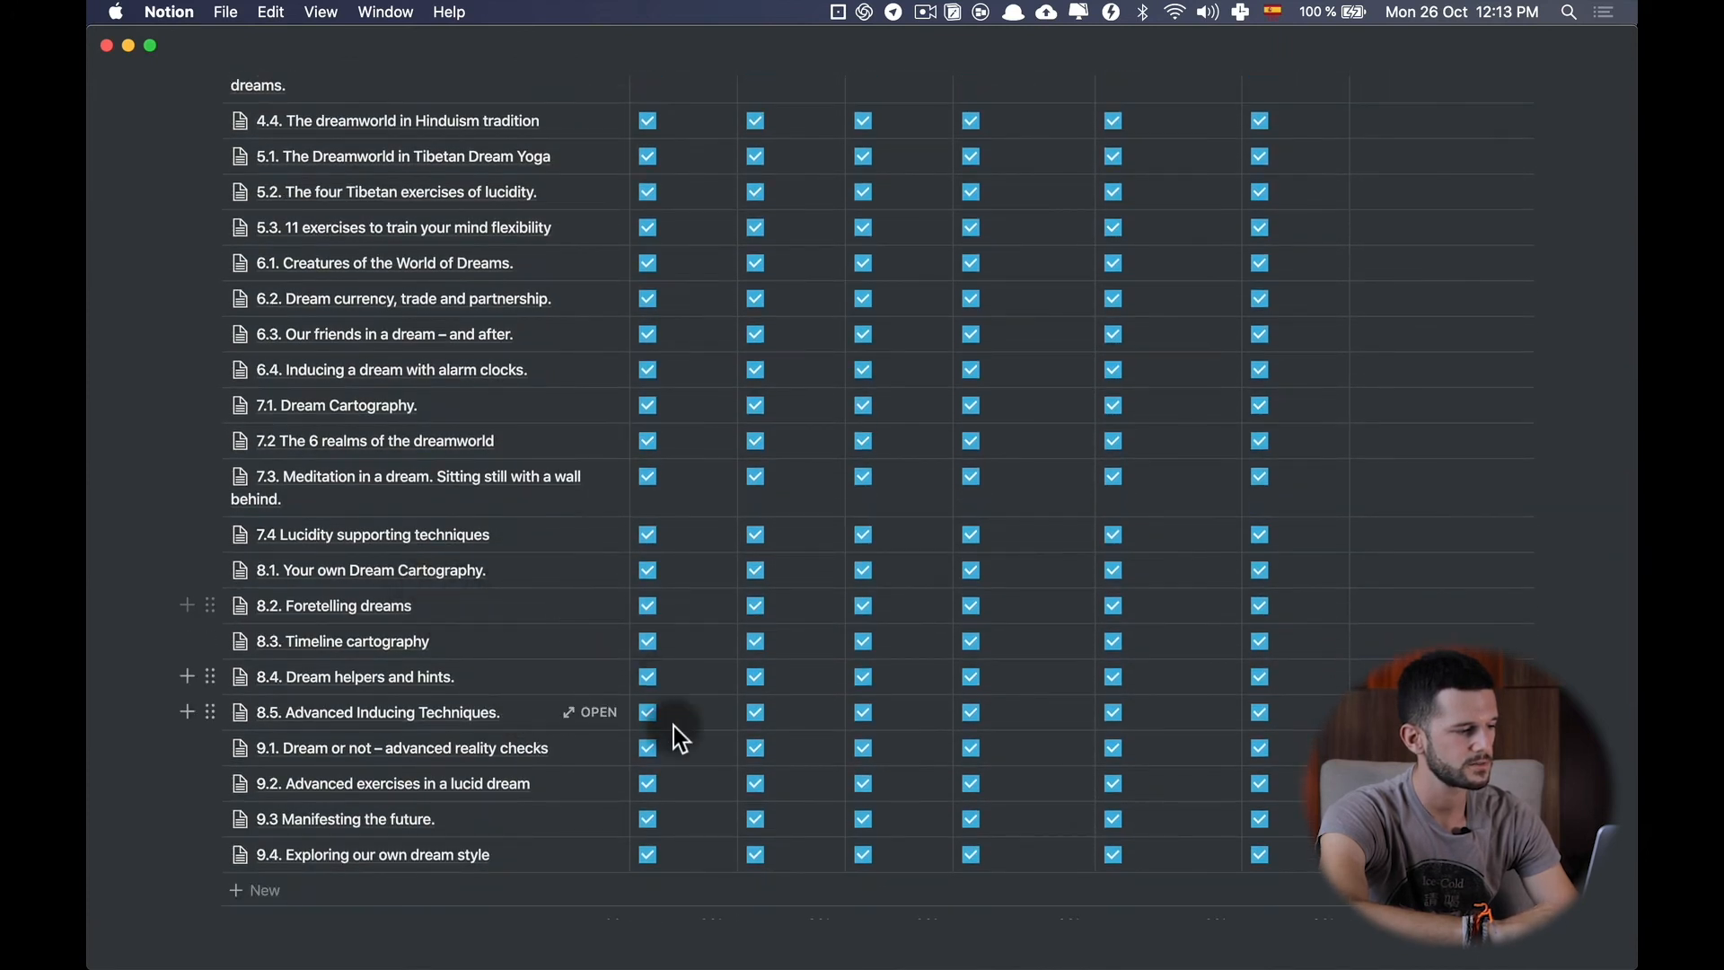
{"action": "scroll", "coordinate": [673, 726], "scroll_direction": "down", "scroll_amount": 5}
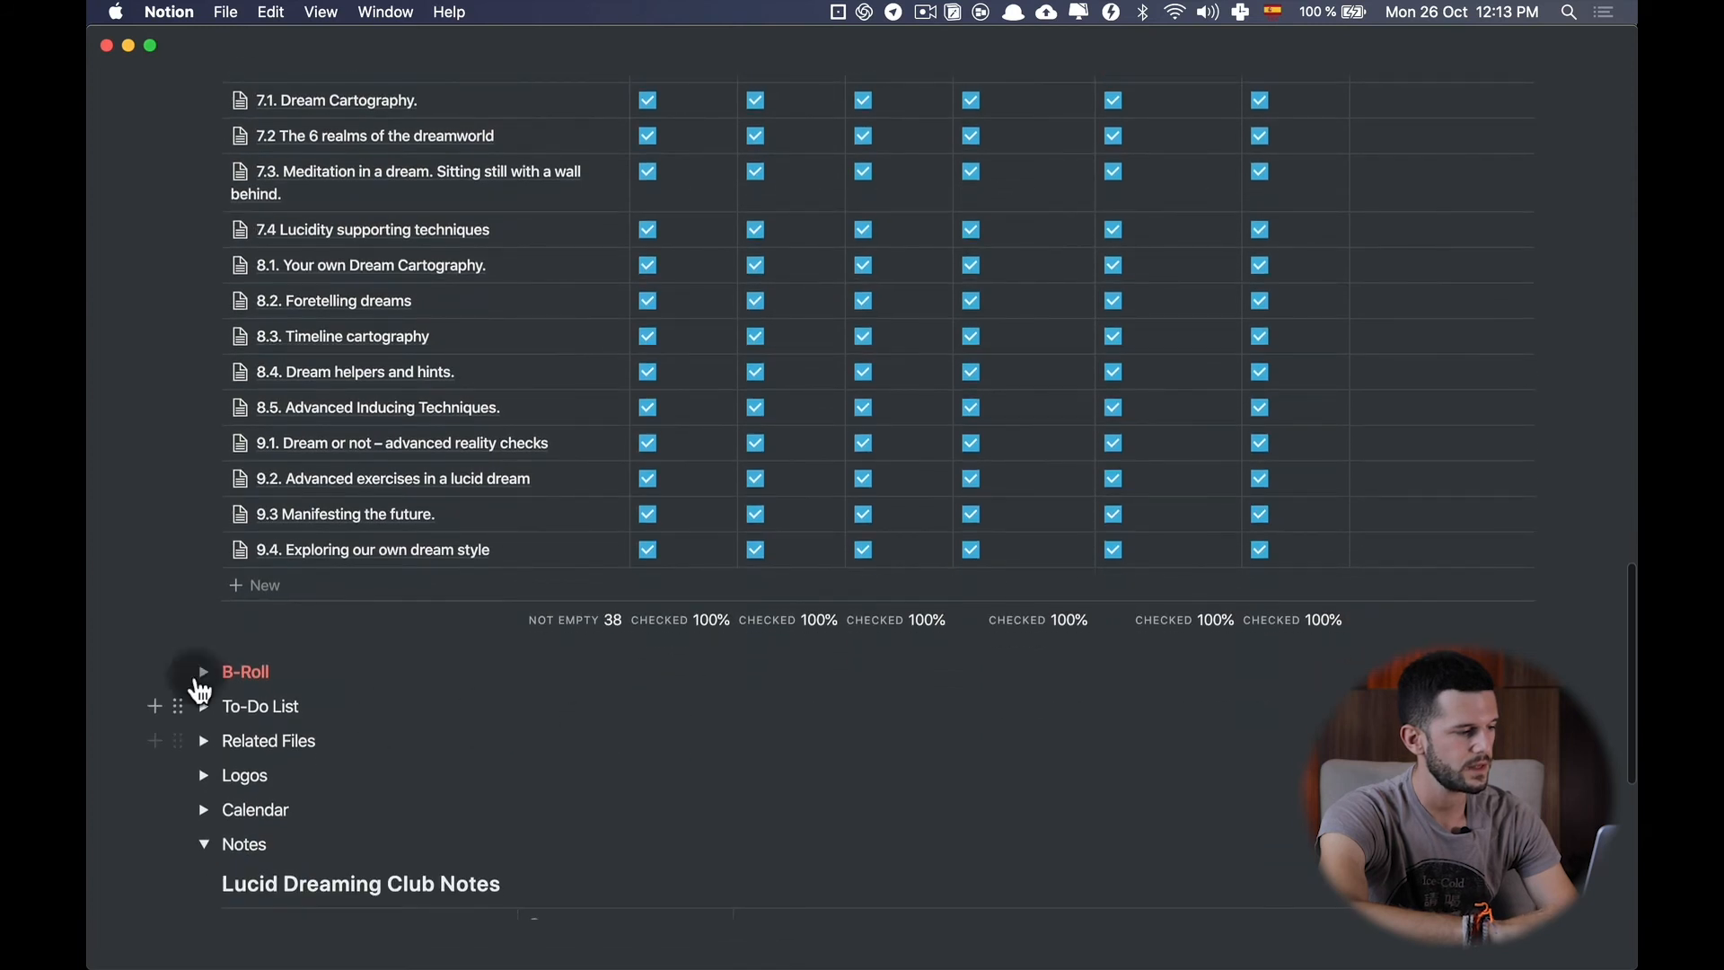
Expand the B-Roll section and look through the shots in the Lucid Dreams B-Roll DB.
{"action": "left_click", "coordinate": [205, 673]}
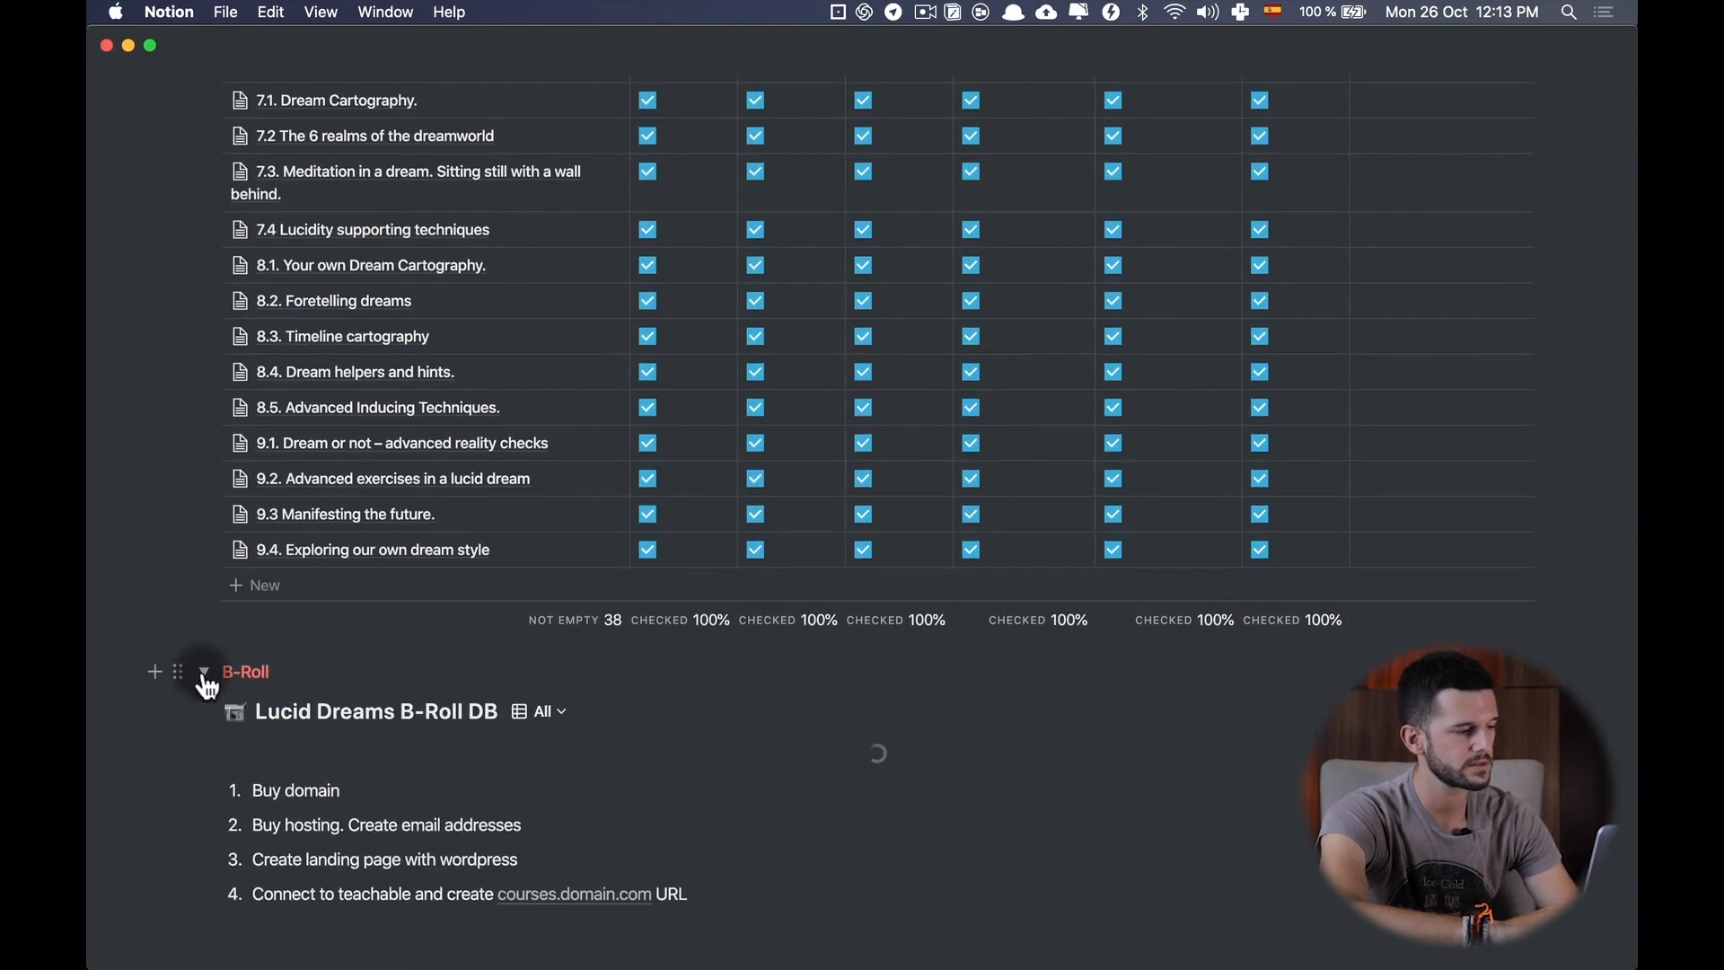
{"action": "scroll", "coordinate": [589, 656], "scroll_direction": "down", "scroll_amount": 5}
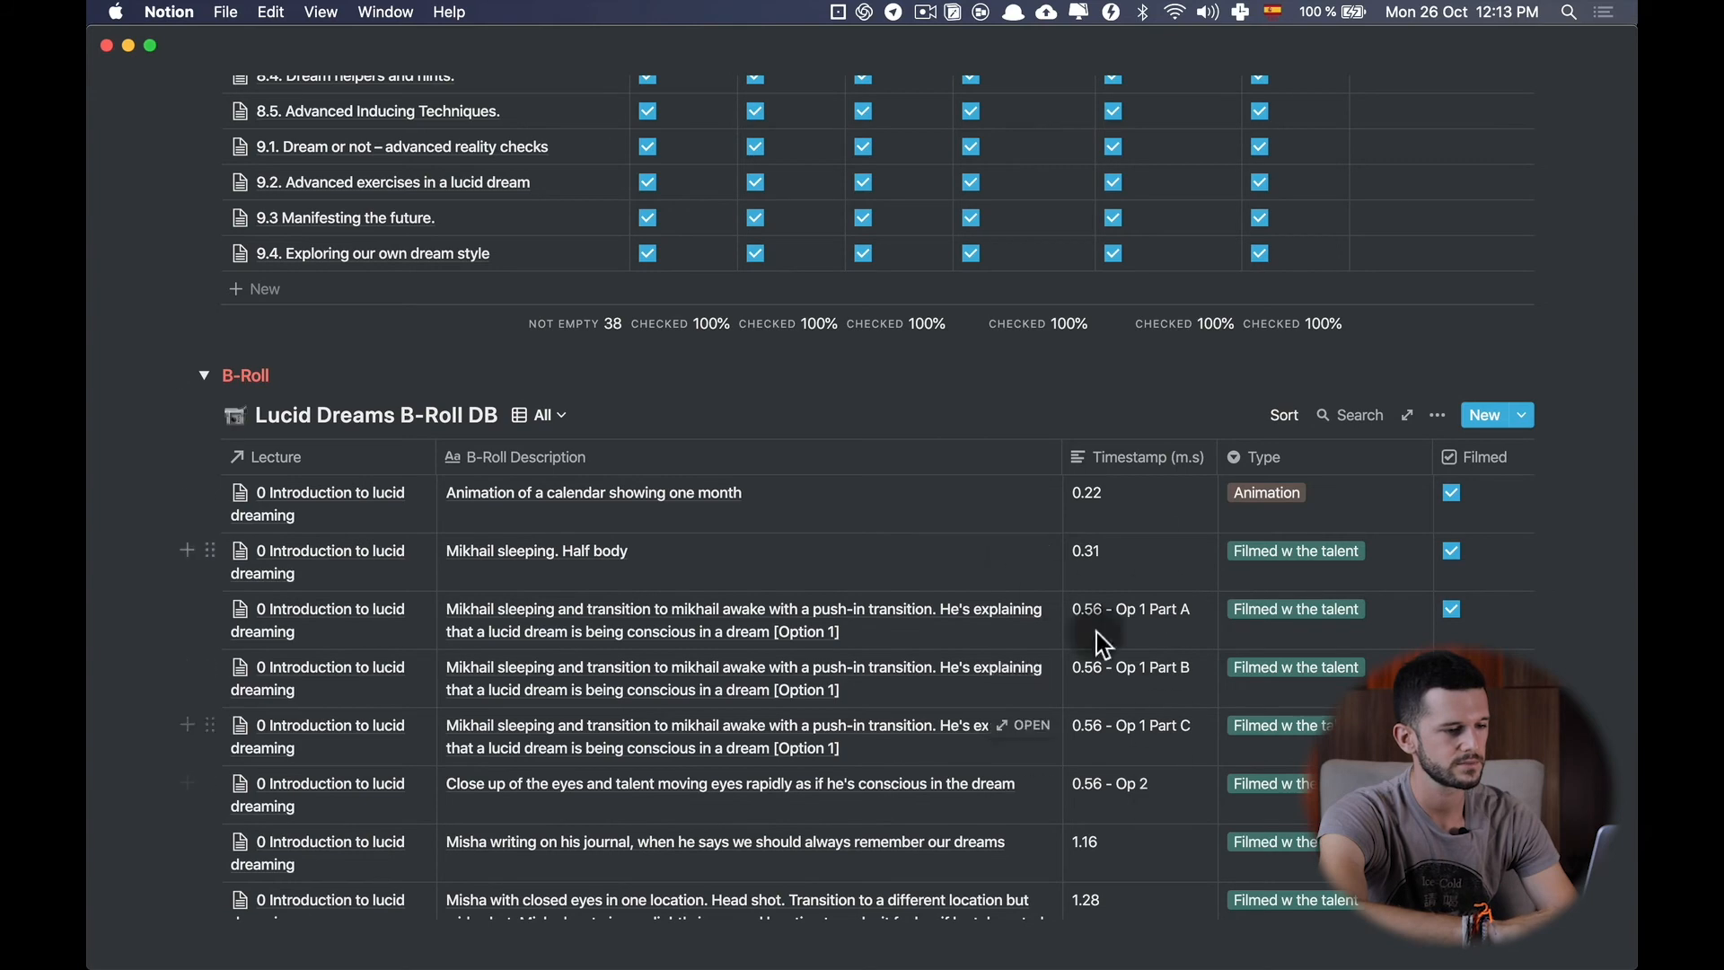
{"action": "scroll", "coordinate": [963, 638], "scroll_direction": "down", "scroll_amount": 10}
{"action": "scroll", "coordinate": [962, 639], "scroll_direction": "down", "scroll_amount": 12}
{"action": "scroll", "coordinate": [975, 590], "scroll_direction": "down", "scroll_amount": 20}
{"action": "scroll", "coordinate": [977, 588], "scroll_direction": "down", "scroll_amount": 20}
{"action": "scroll", "coordinate": [975, 584], "scroll_direction": "down", "scroll_amount": 15}
Switch the Lucid Dreams B-Roll DB to the Jul 11 Shooting view and review its list of shots.
{"action": "left_click", "coordinate": [560, 559]}
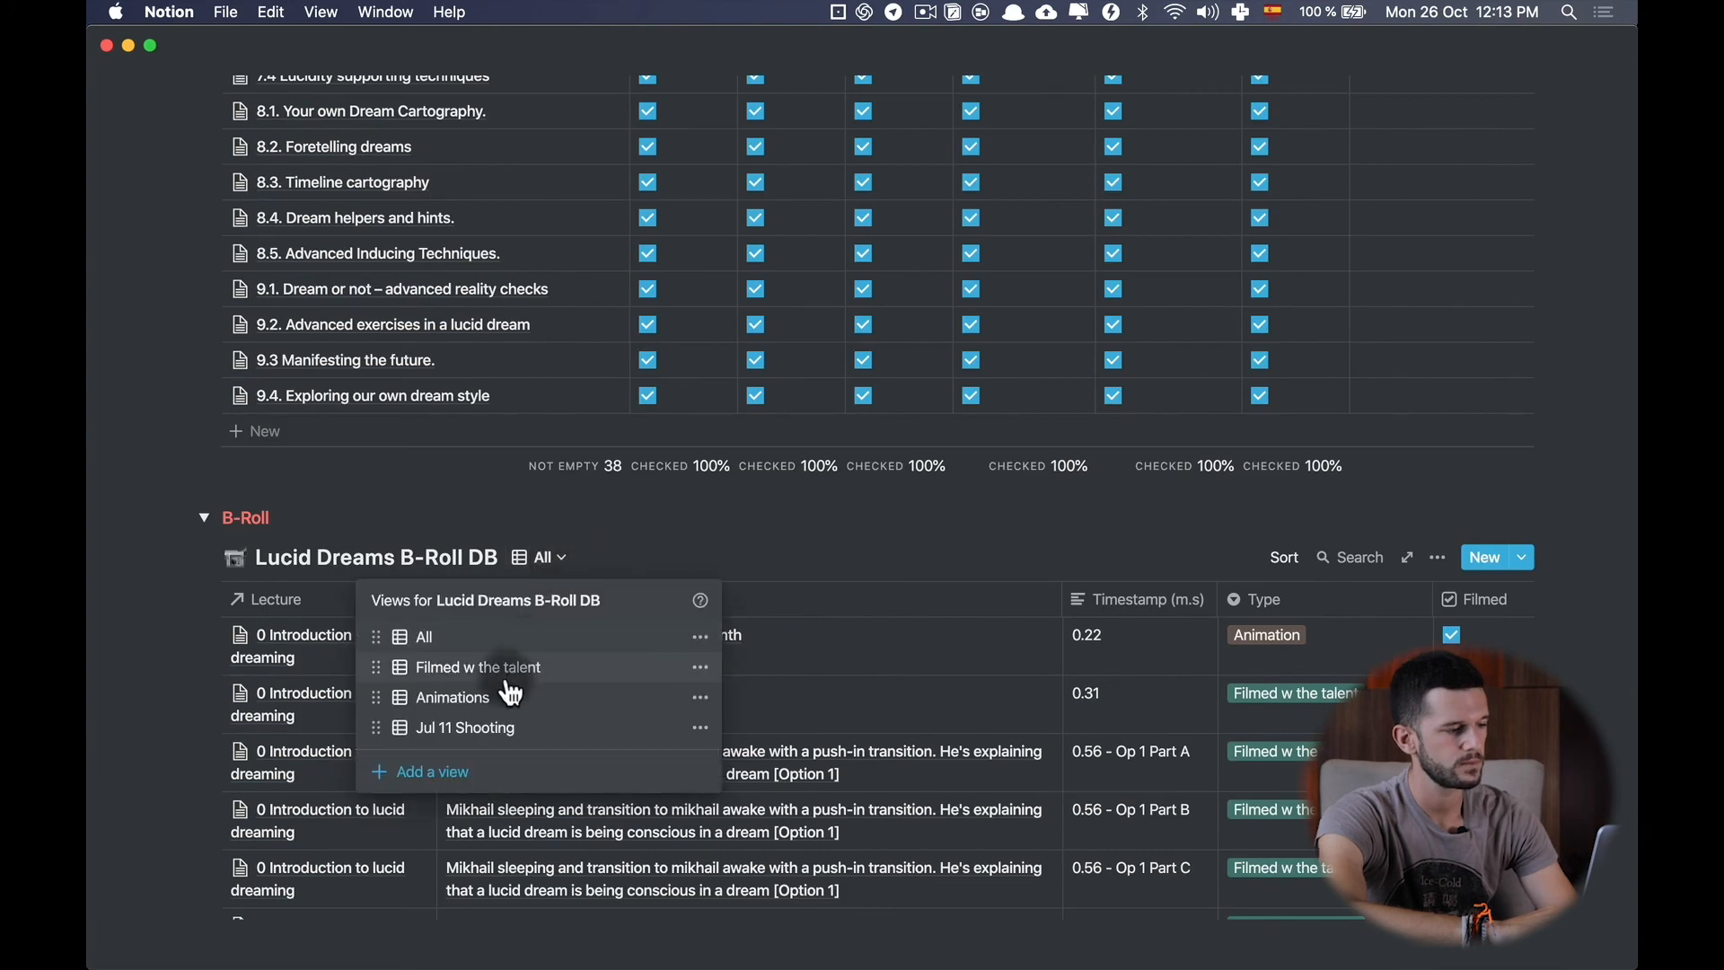
{"action": "left_click", "coordinate": [486, 738]}
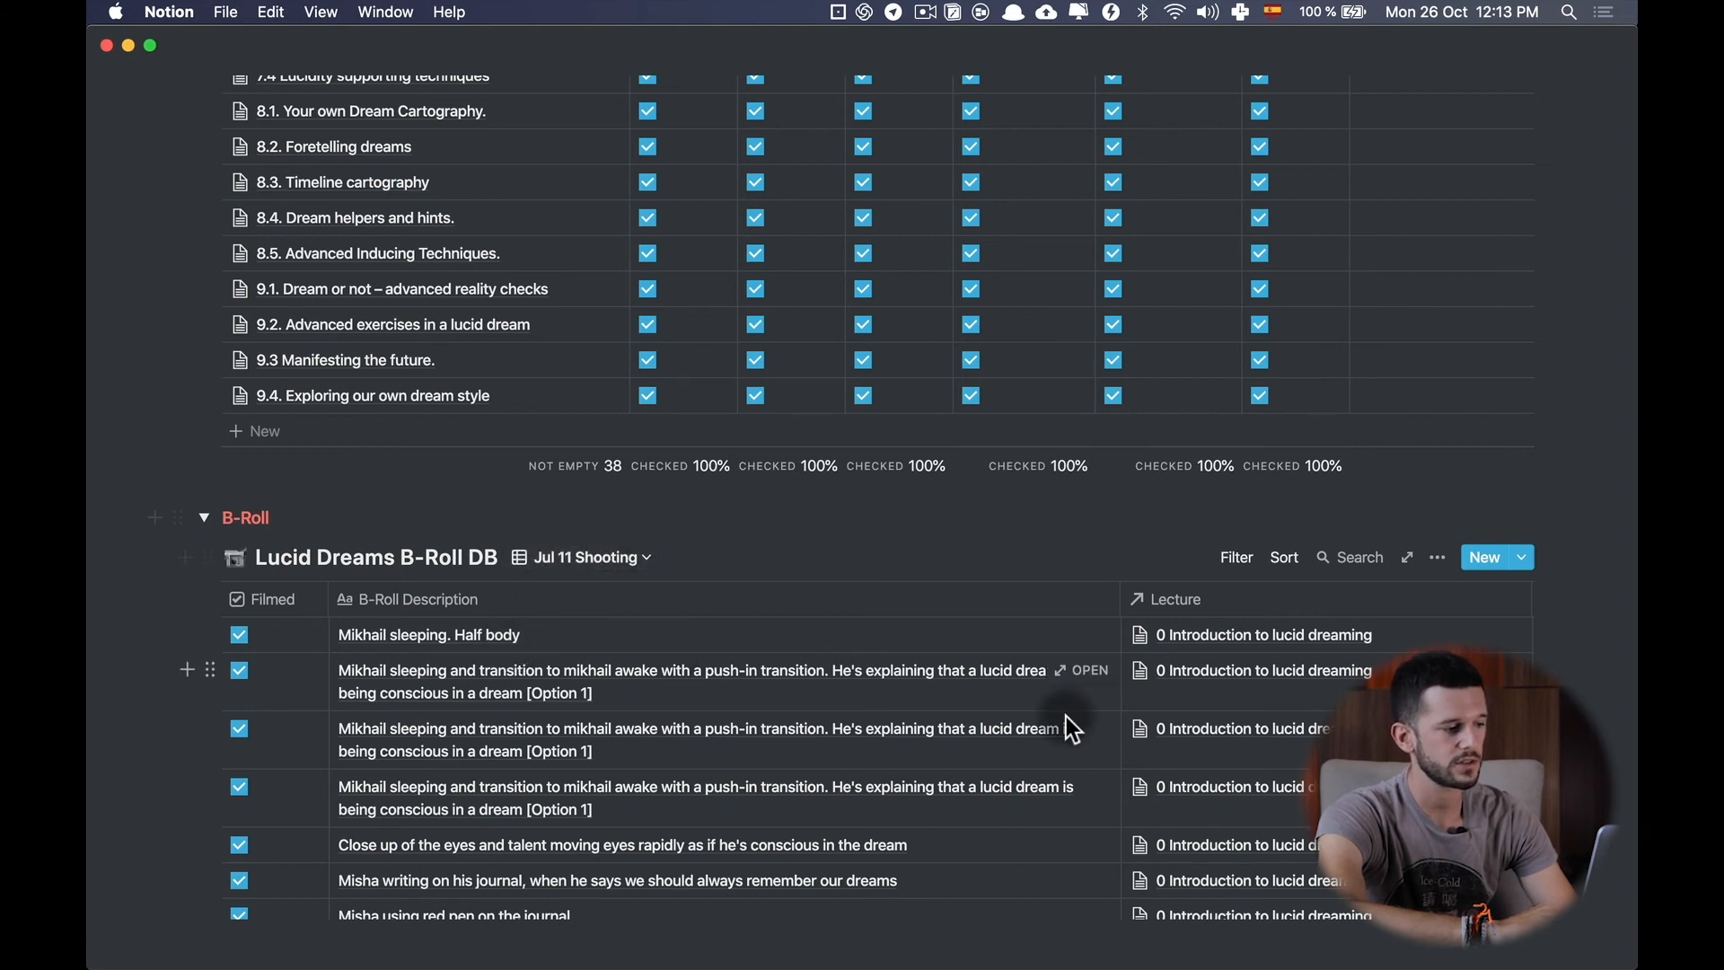
{"action": "scroll", "coordinate": [986, 752], "scroll_direction": "down", "scroll_amount": 5}
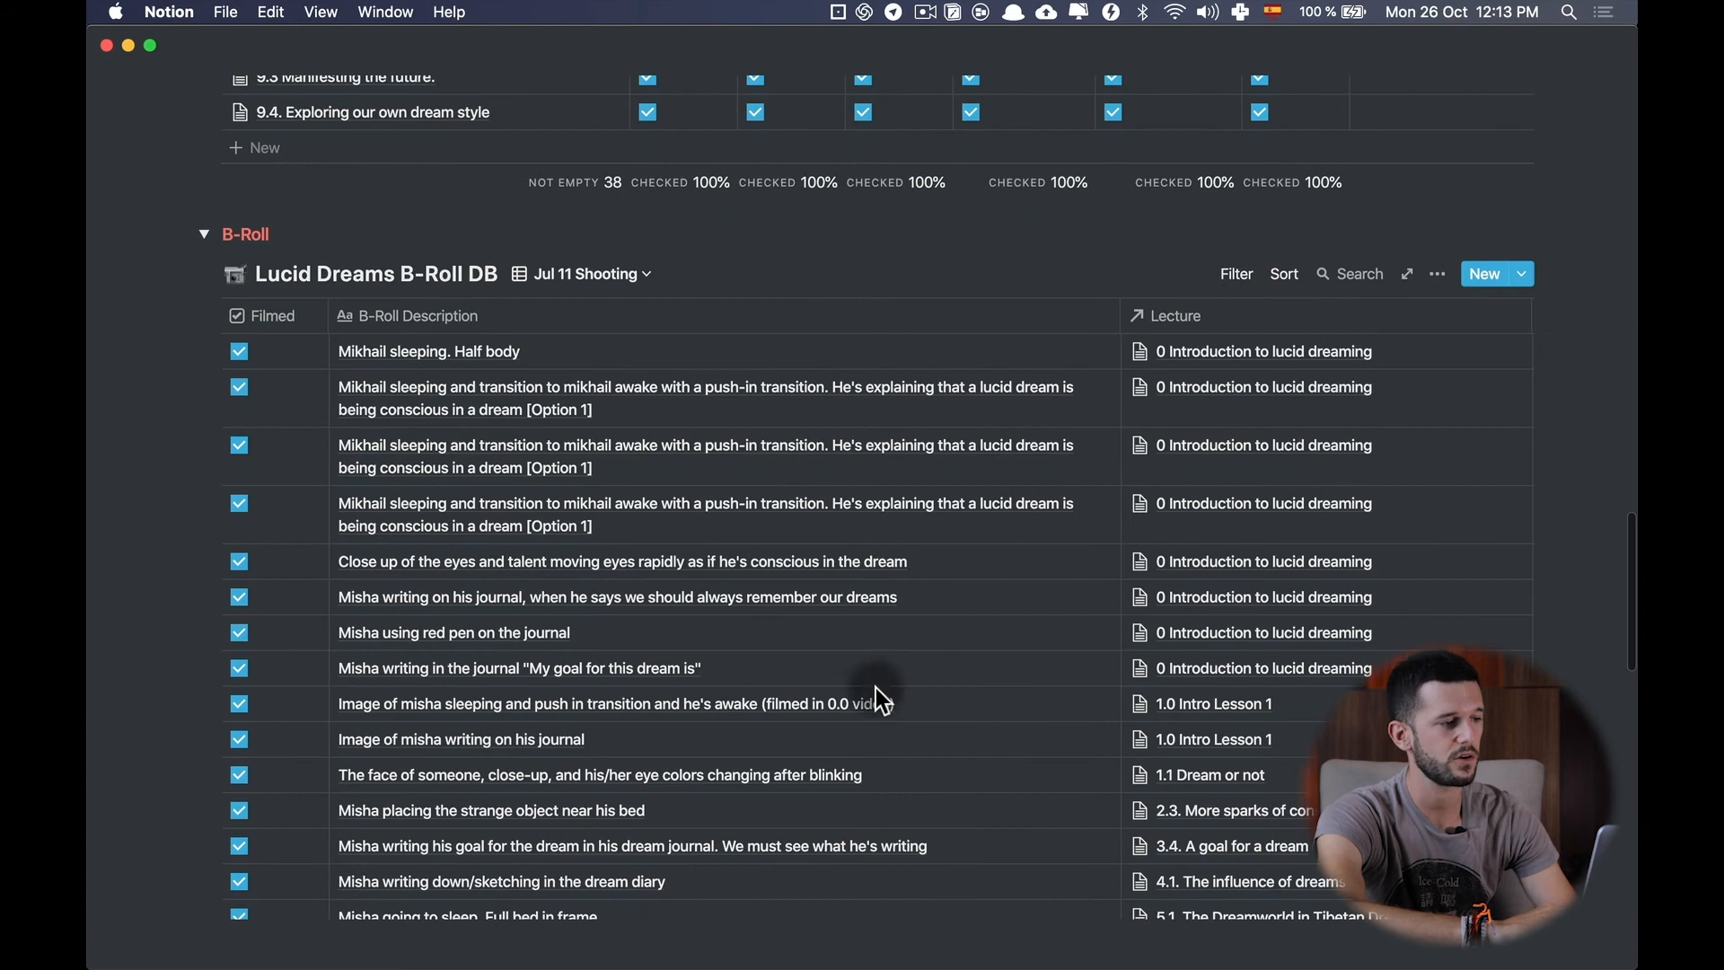
{"action": "scroll", "coordinate": [932, 676], "scroll_direction": "down", "scroll_amount": 3}
{"action": "scroll", "coordinate": [932, 677], "scroll_direction": "up", "scroll_amount": 2}
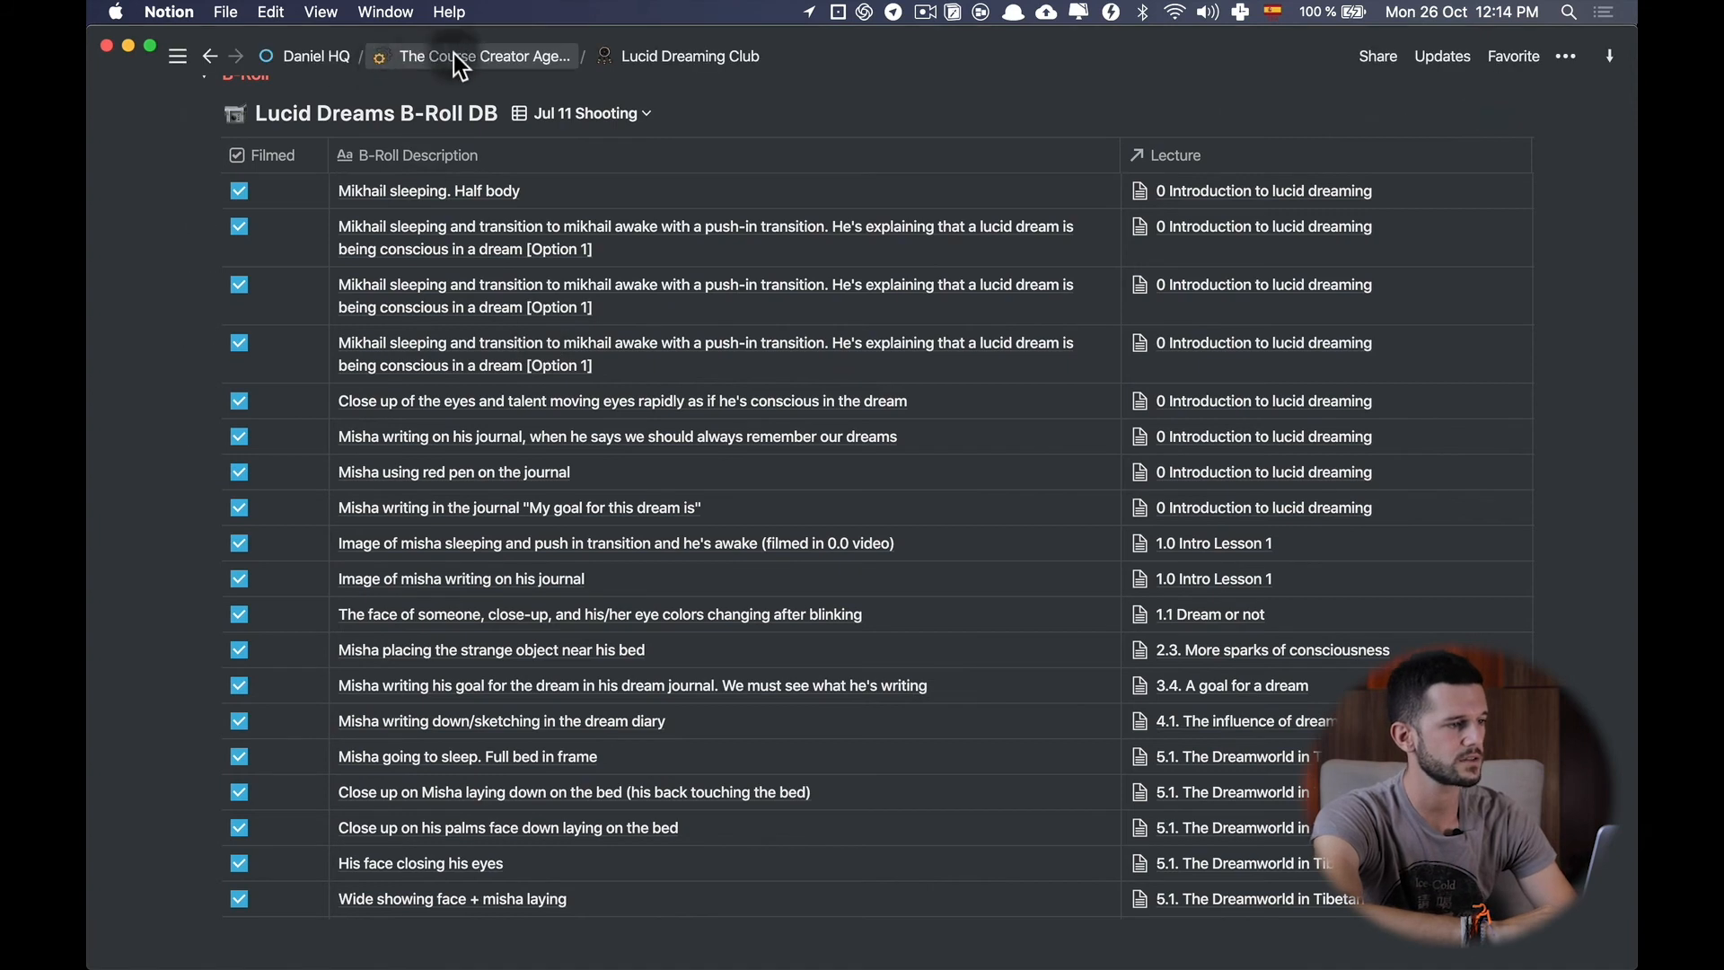
Go up to The Course Creator Agency page and open The Notion Academy course.
{"action": "left_click", "coordinate": [483, 54]}
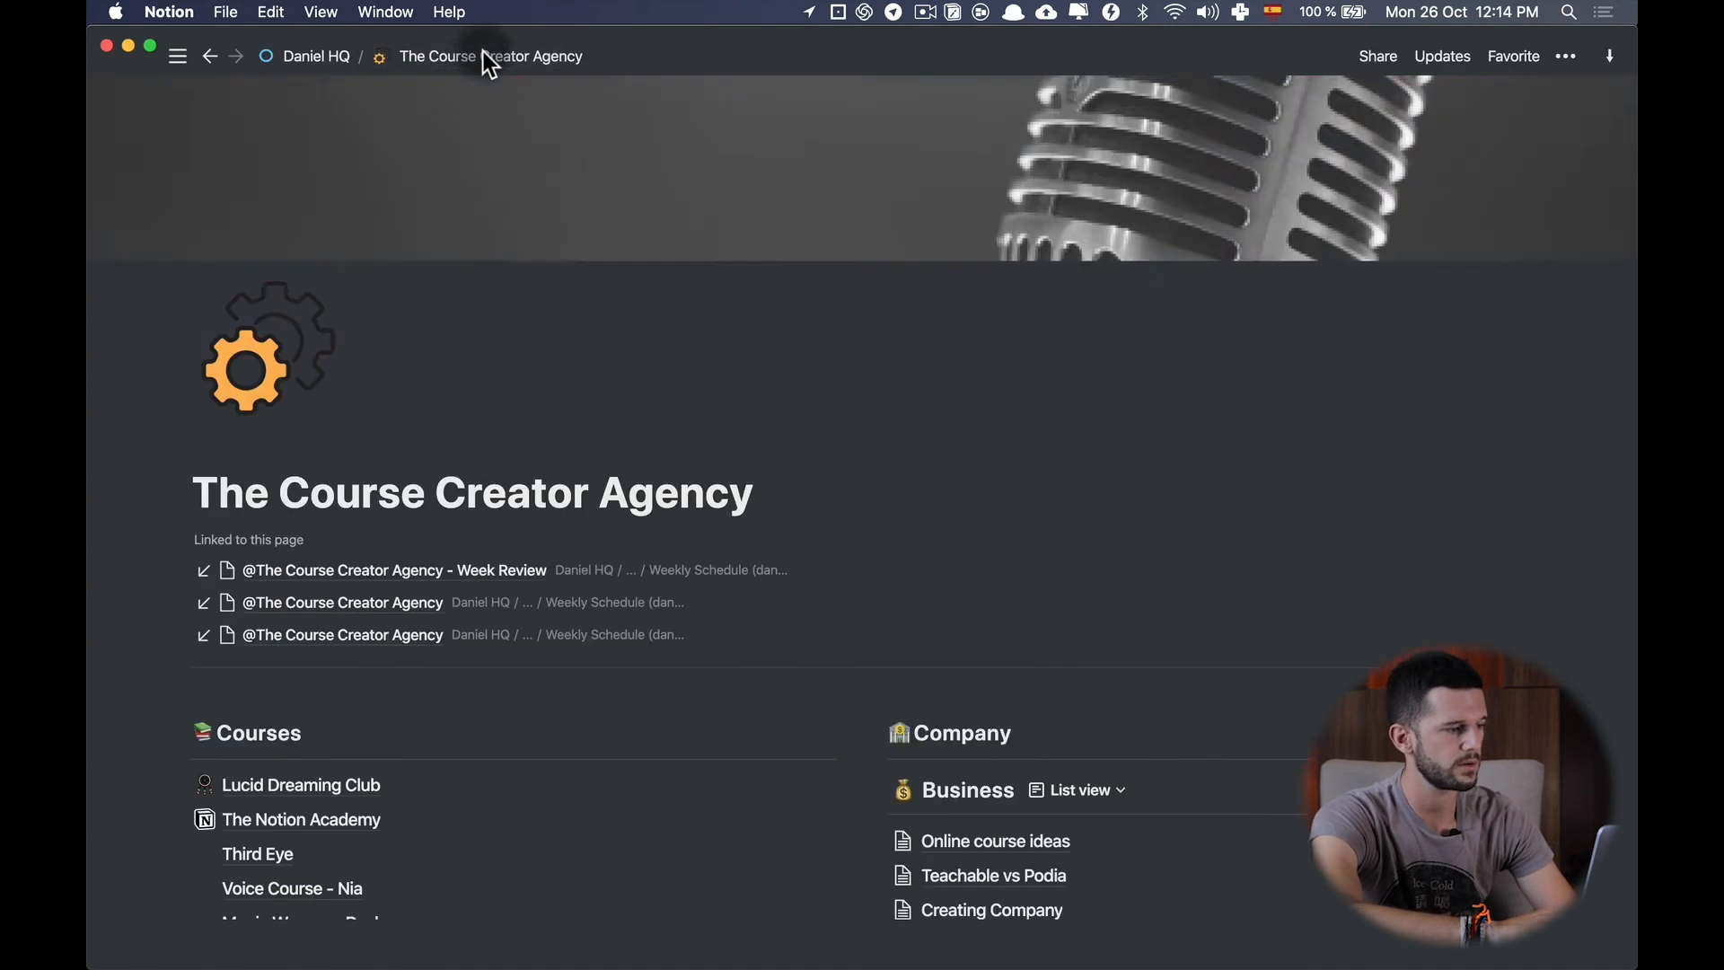
{"action": "left_click", "coordinate": [285, 831]}
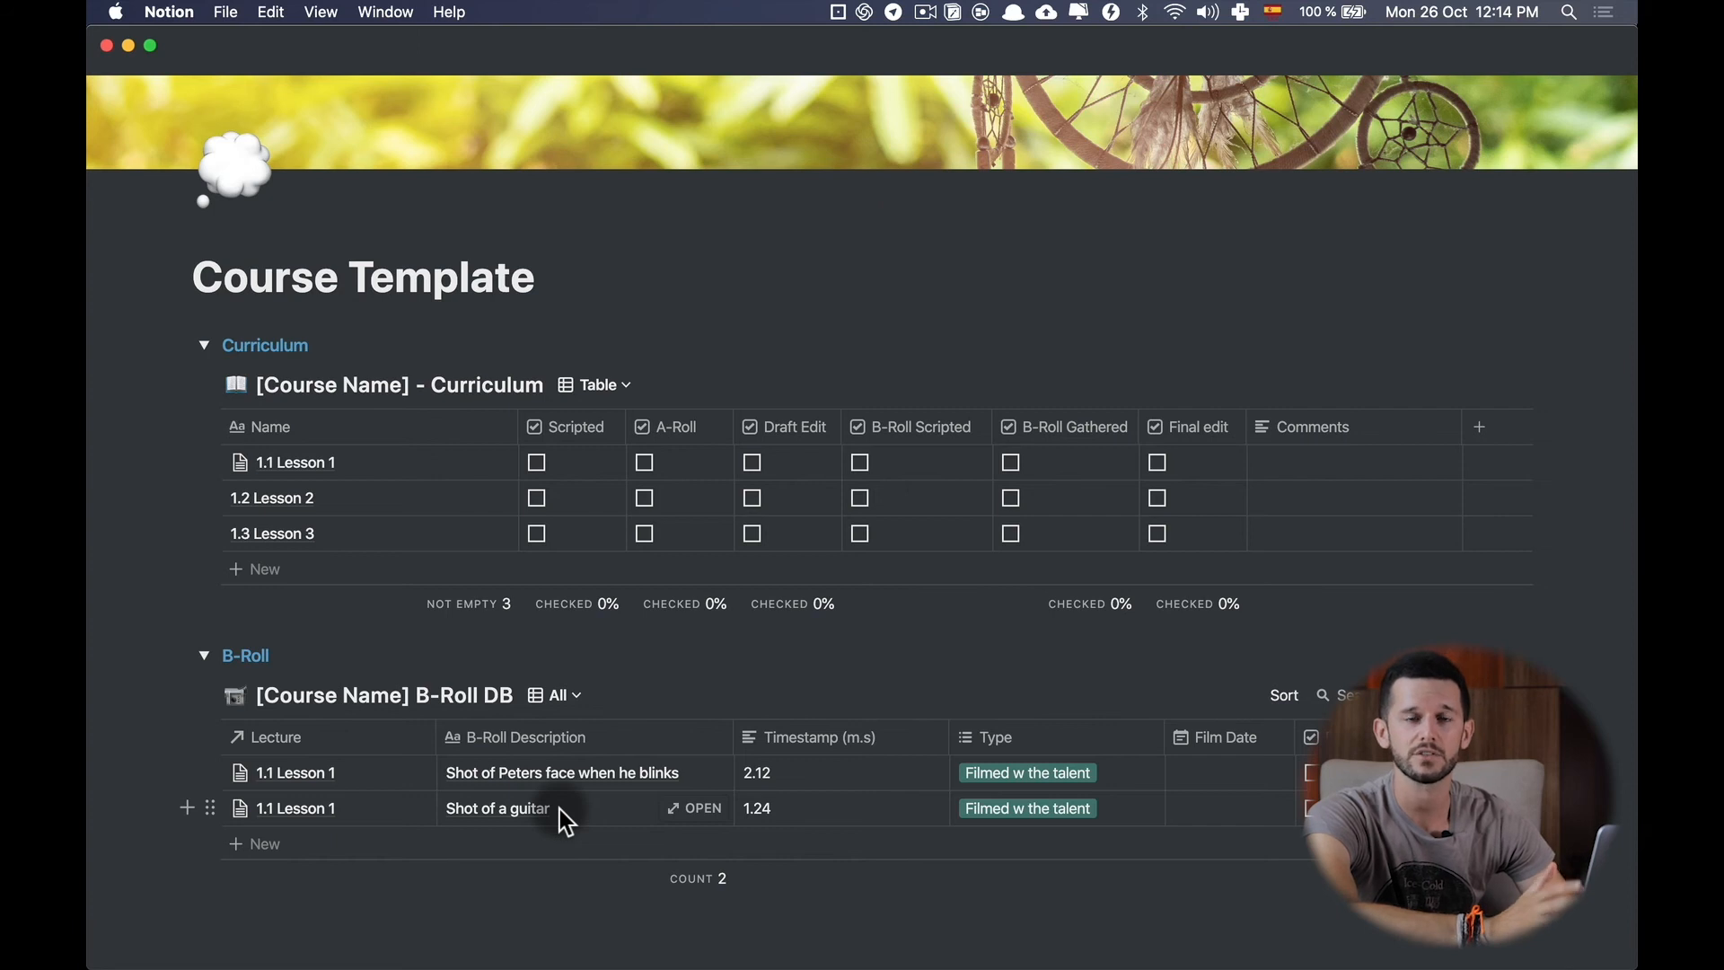
Expand the Course Template's To-Do List and add a Project Contains filter to its Tasks table alongside the Done filter.
{"action": "scroll", "coordinate": [558, 810], "scroll_direction": "down", "scroll_amount": 3}
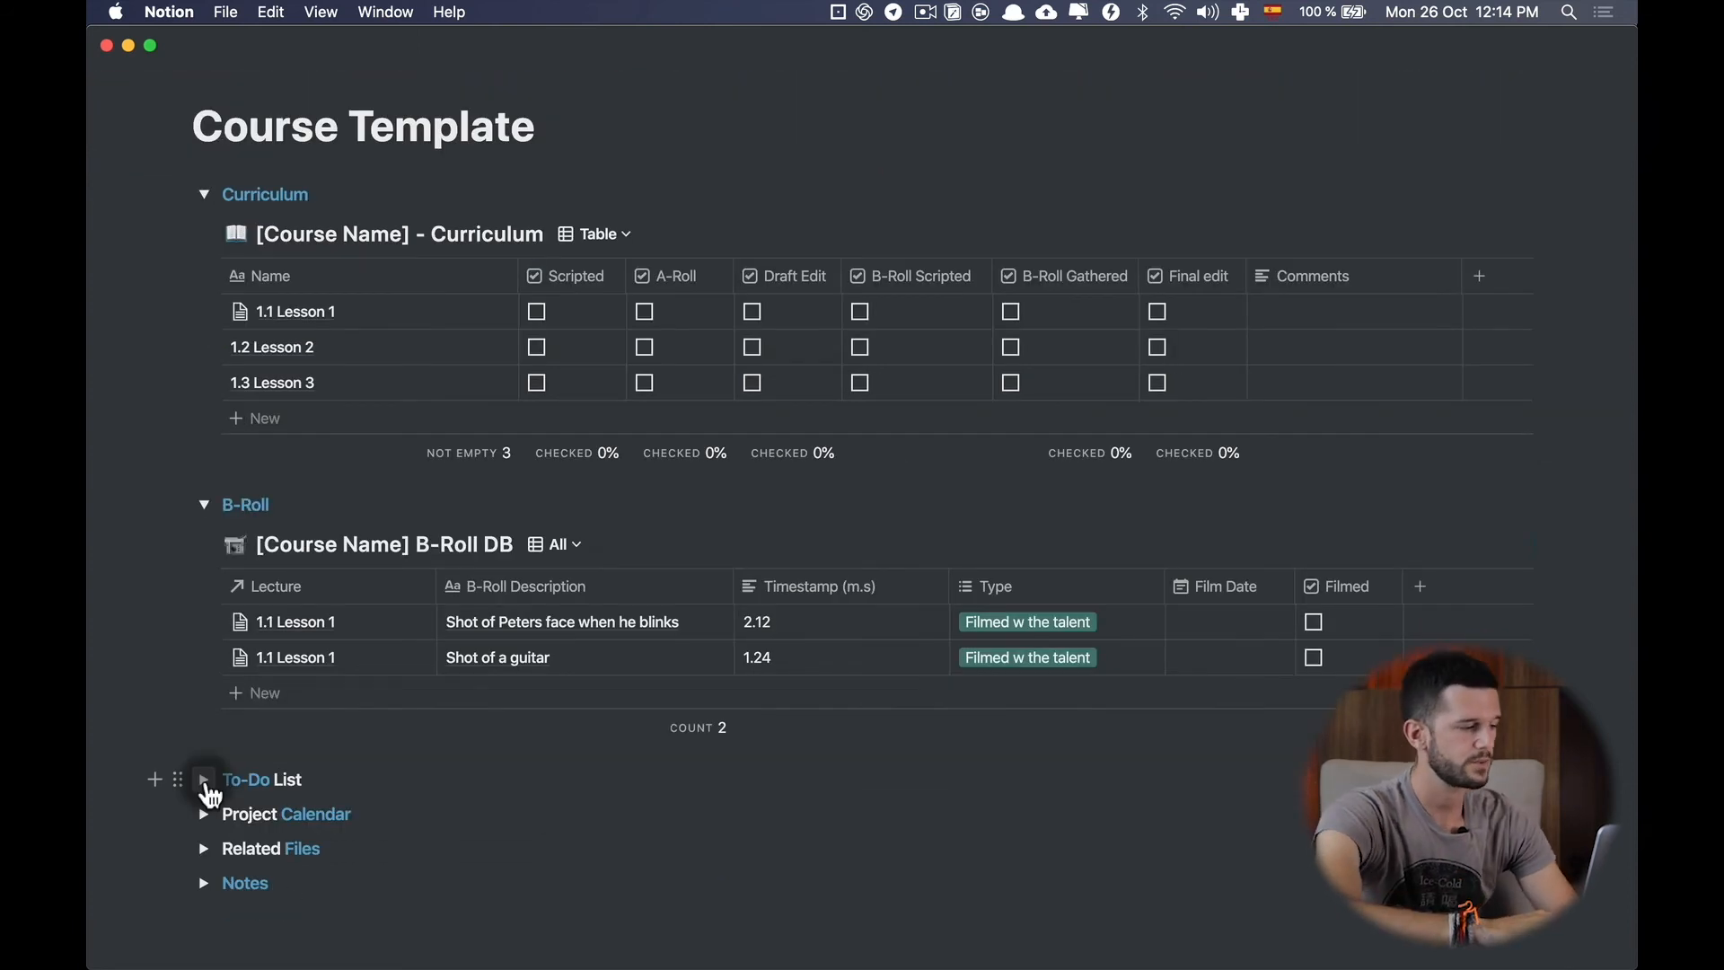
{"action": "left_click", "coordinate": [204, 779]}
{"action": "scroll", "coordinate": [647, 773], "scroll_direction": "down", "scroll_amount": 1}
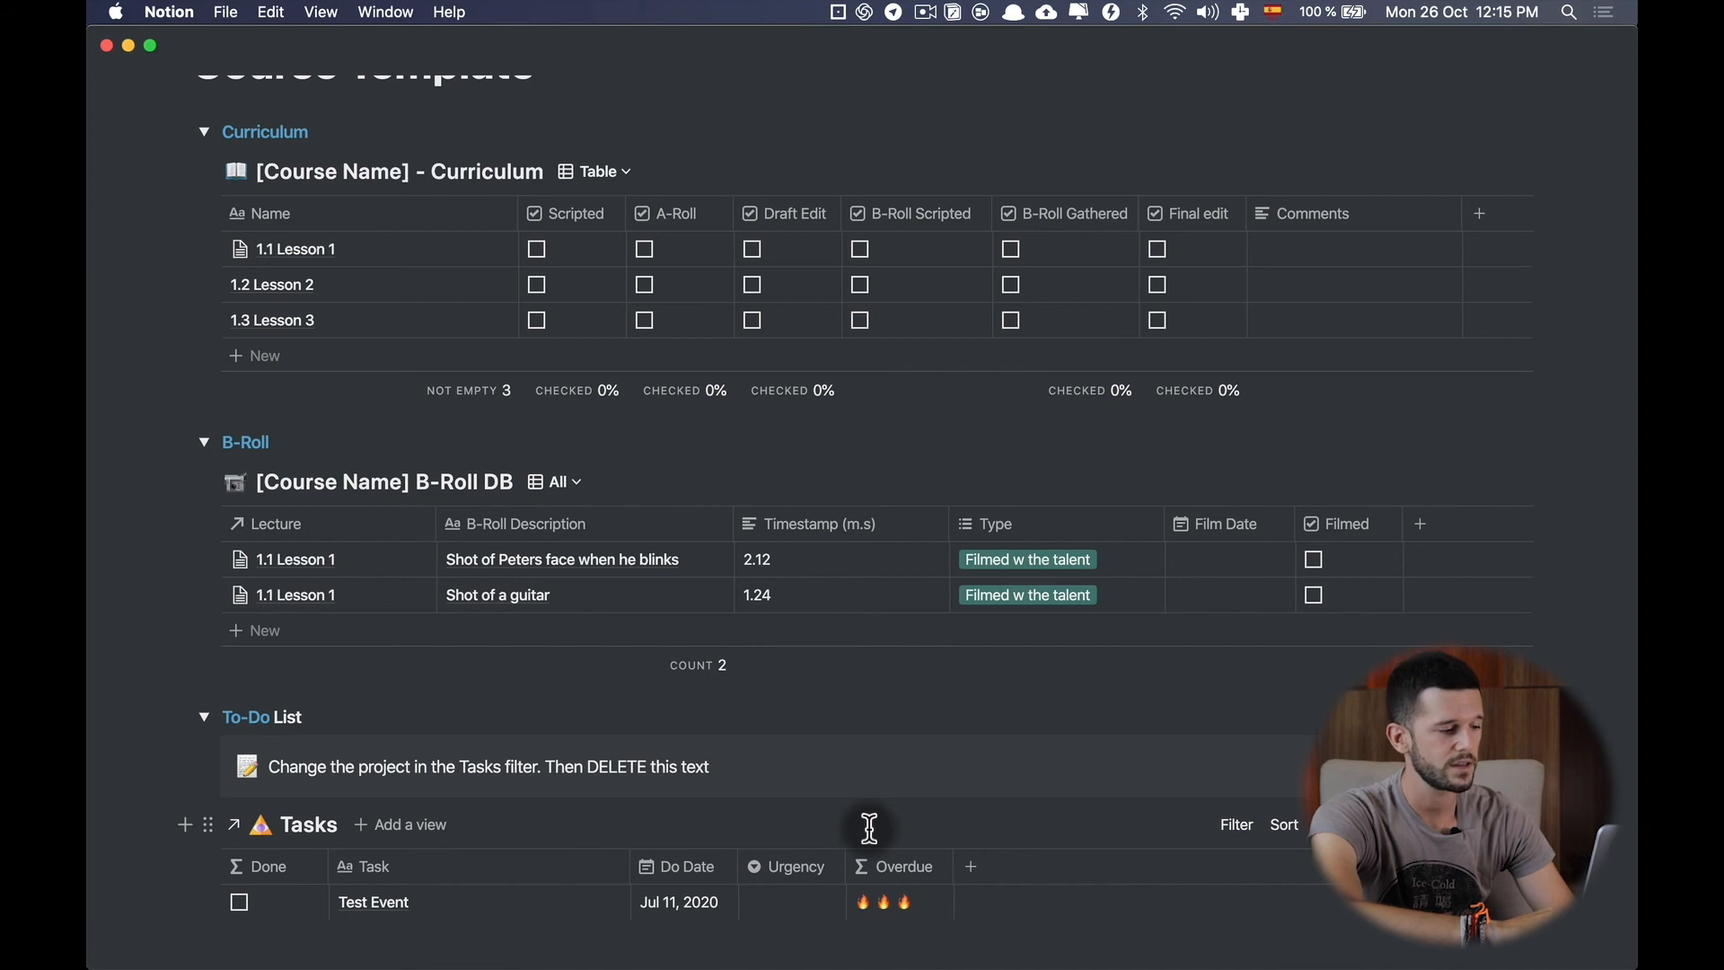
{"action": "left_click", "coordinate": [1238, 826]}
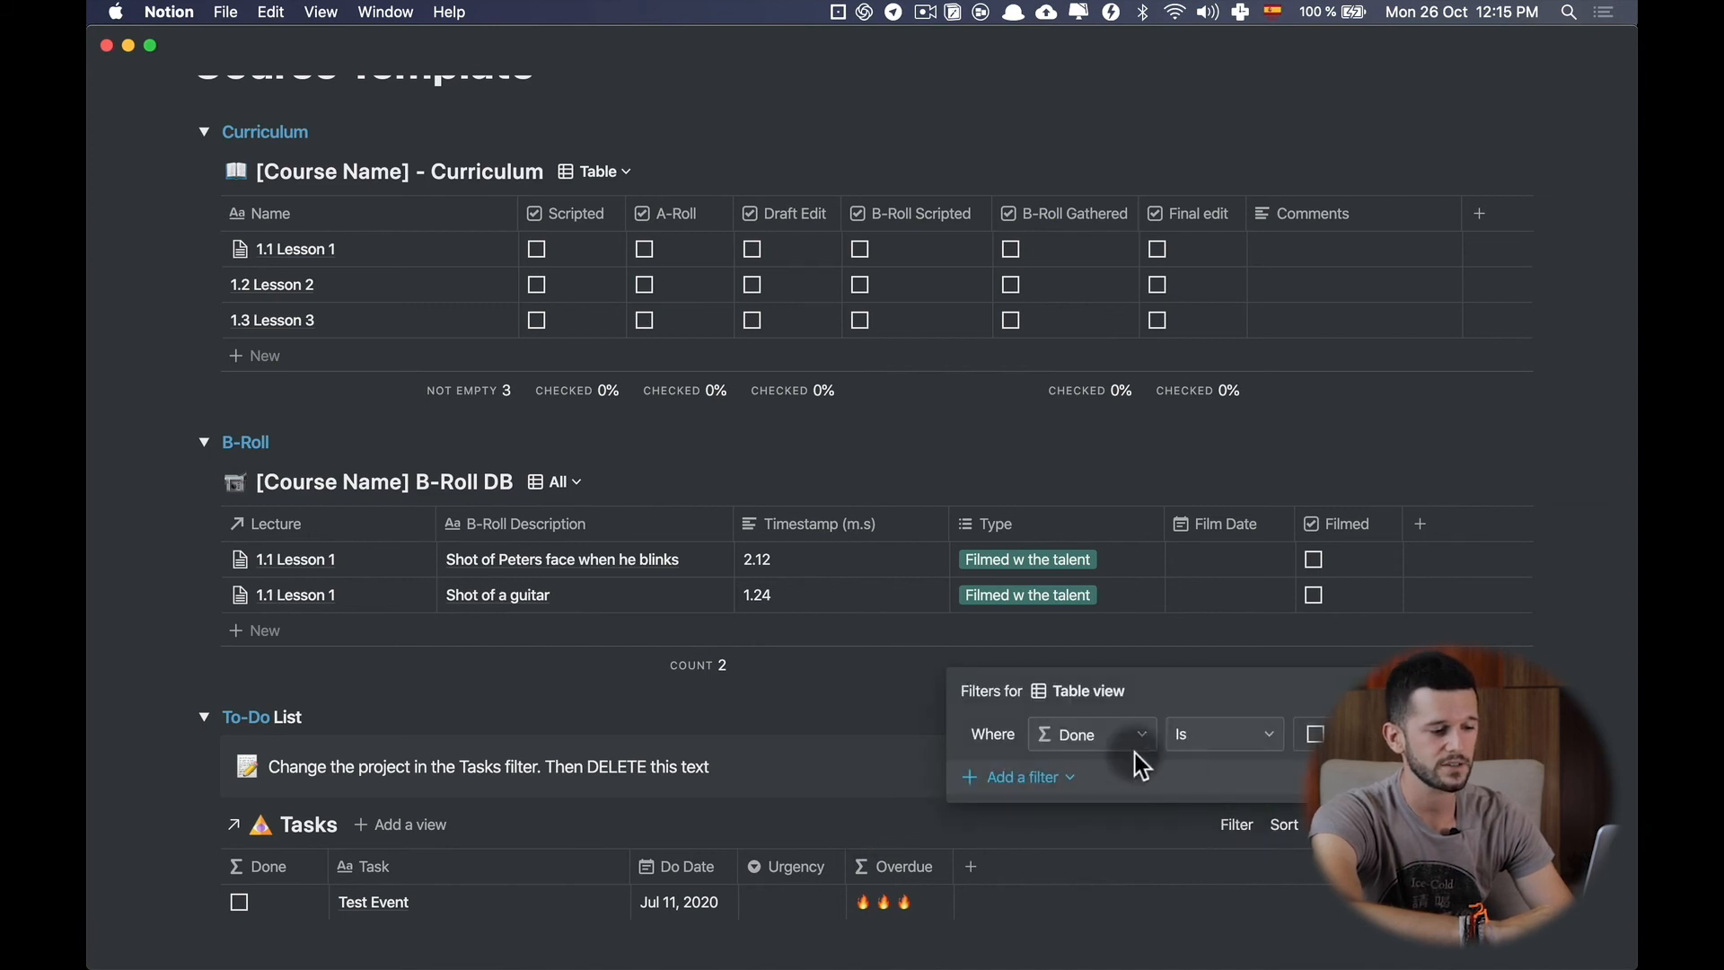
{"action": "left_click", "coordinate": [1039, 779]}
{"action": "left_click", "coordinate": [1023, 813]}
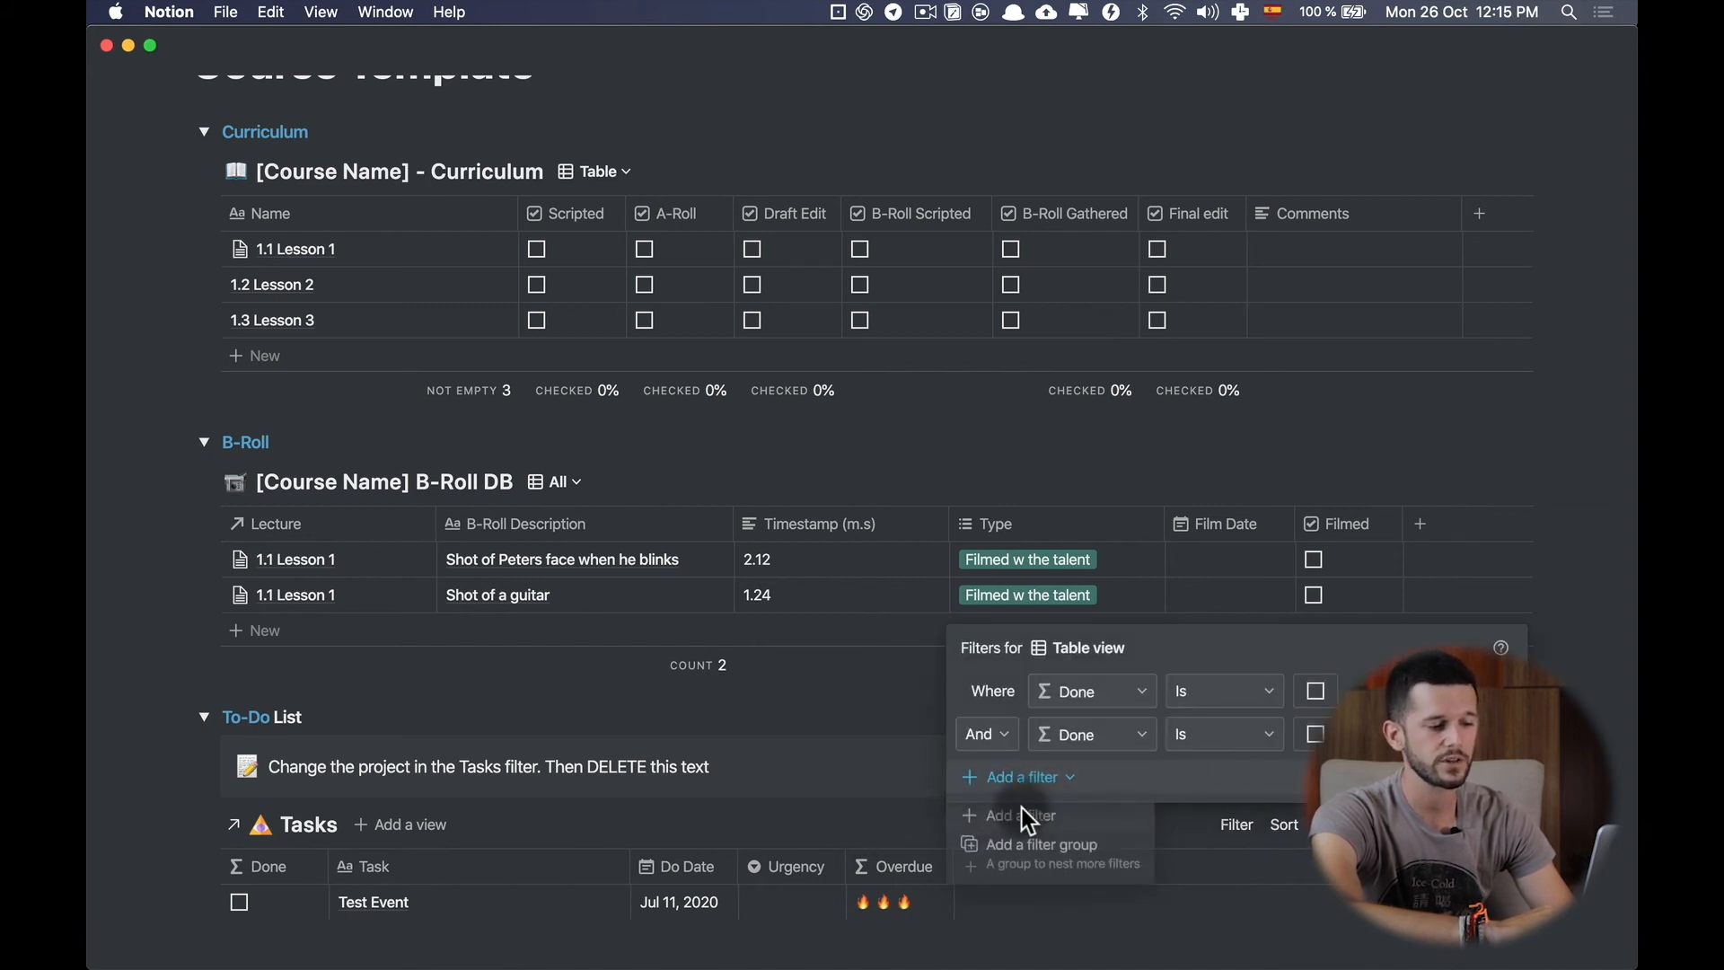
{"action": "left_click", "coordinate": [1106, 734]}
{"action": "type", "text": "proj"}
{"action": "left_click", "coordinate": [1106, 689]}
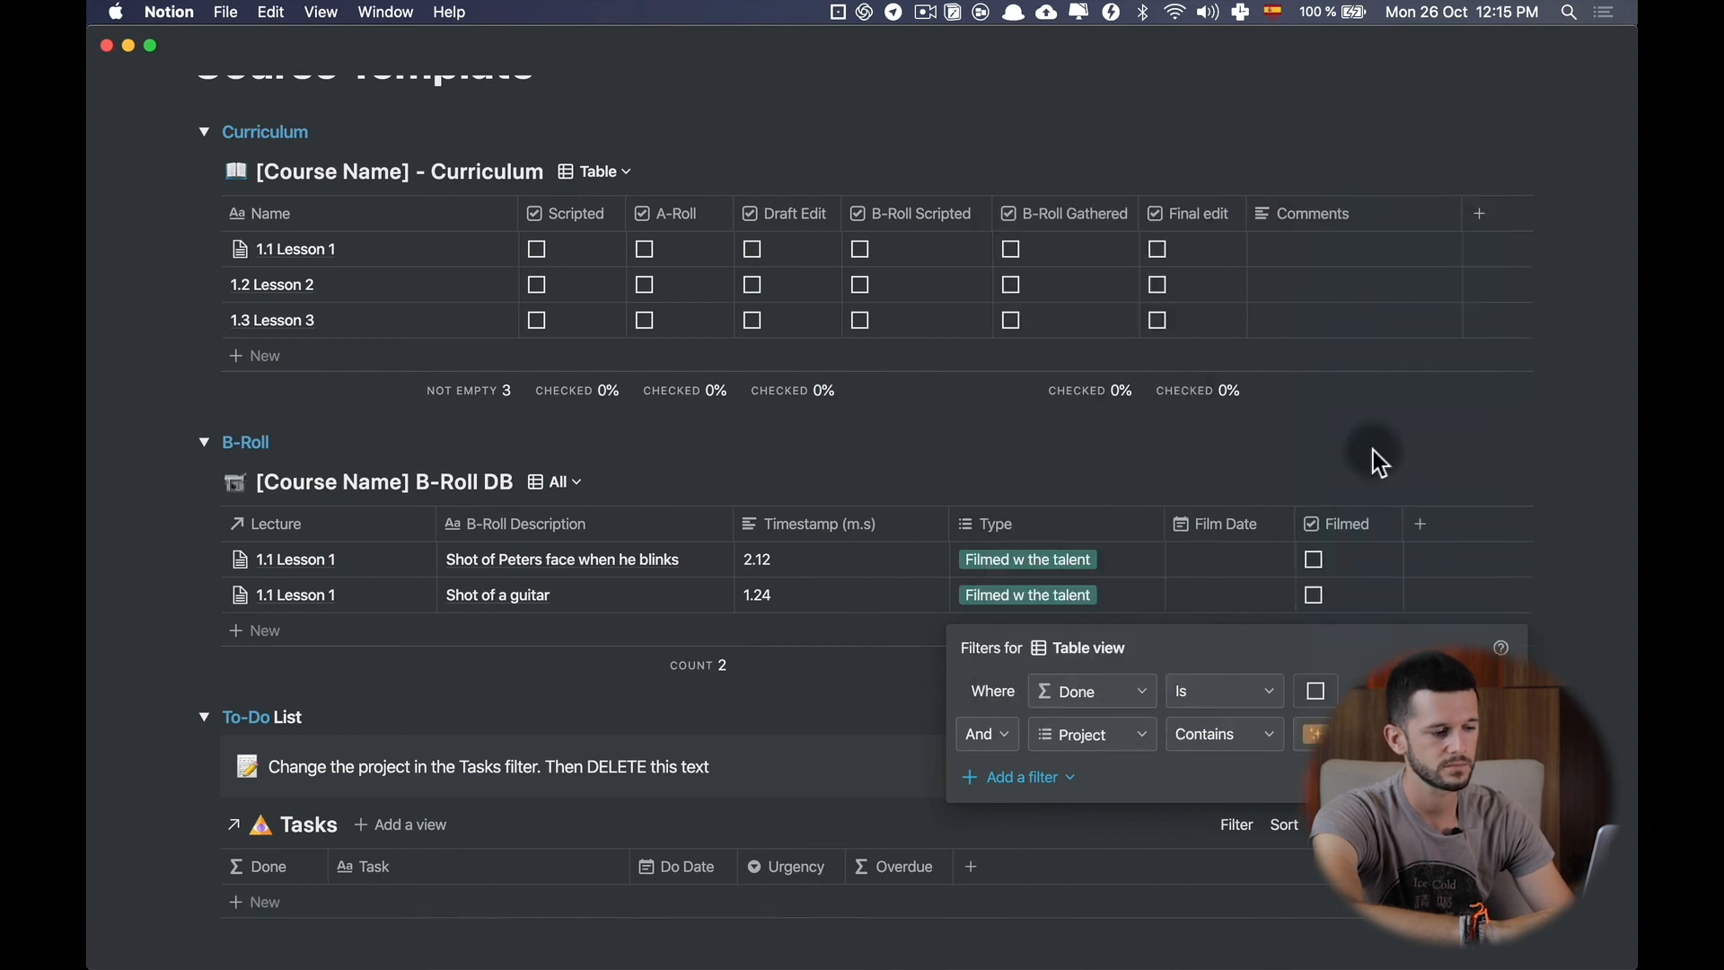
{"action": "left_click", "coordinate": [1372, 450]}
{"action": "scroll", "coordinate": [839, 715], "scroll_direction": "down", "scroll_amount": 1}
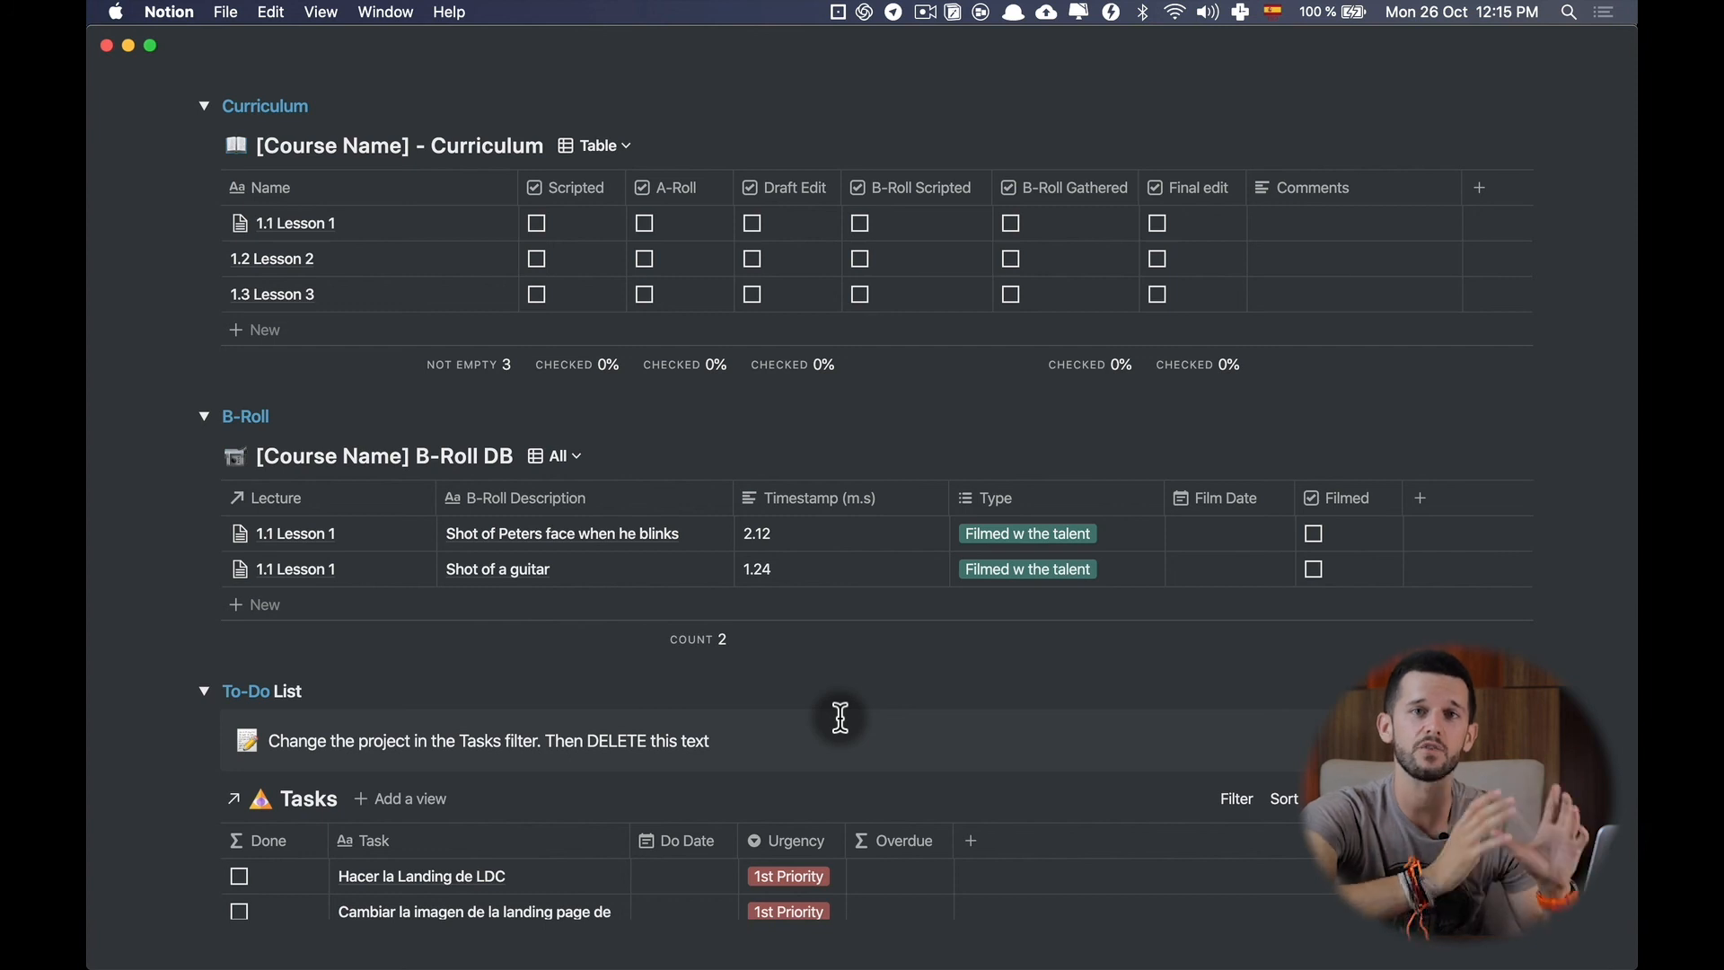
Collapse the To-Do List and expand the Project Calendar section to examine its monthly calendar.
{"action": "scroll", "coordinate": [840, 716], "scroll_direction": "down", "scroll_amount": 3}
{"action": "left_click", "coordinate": [202, 548]}
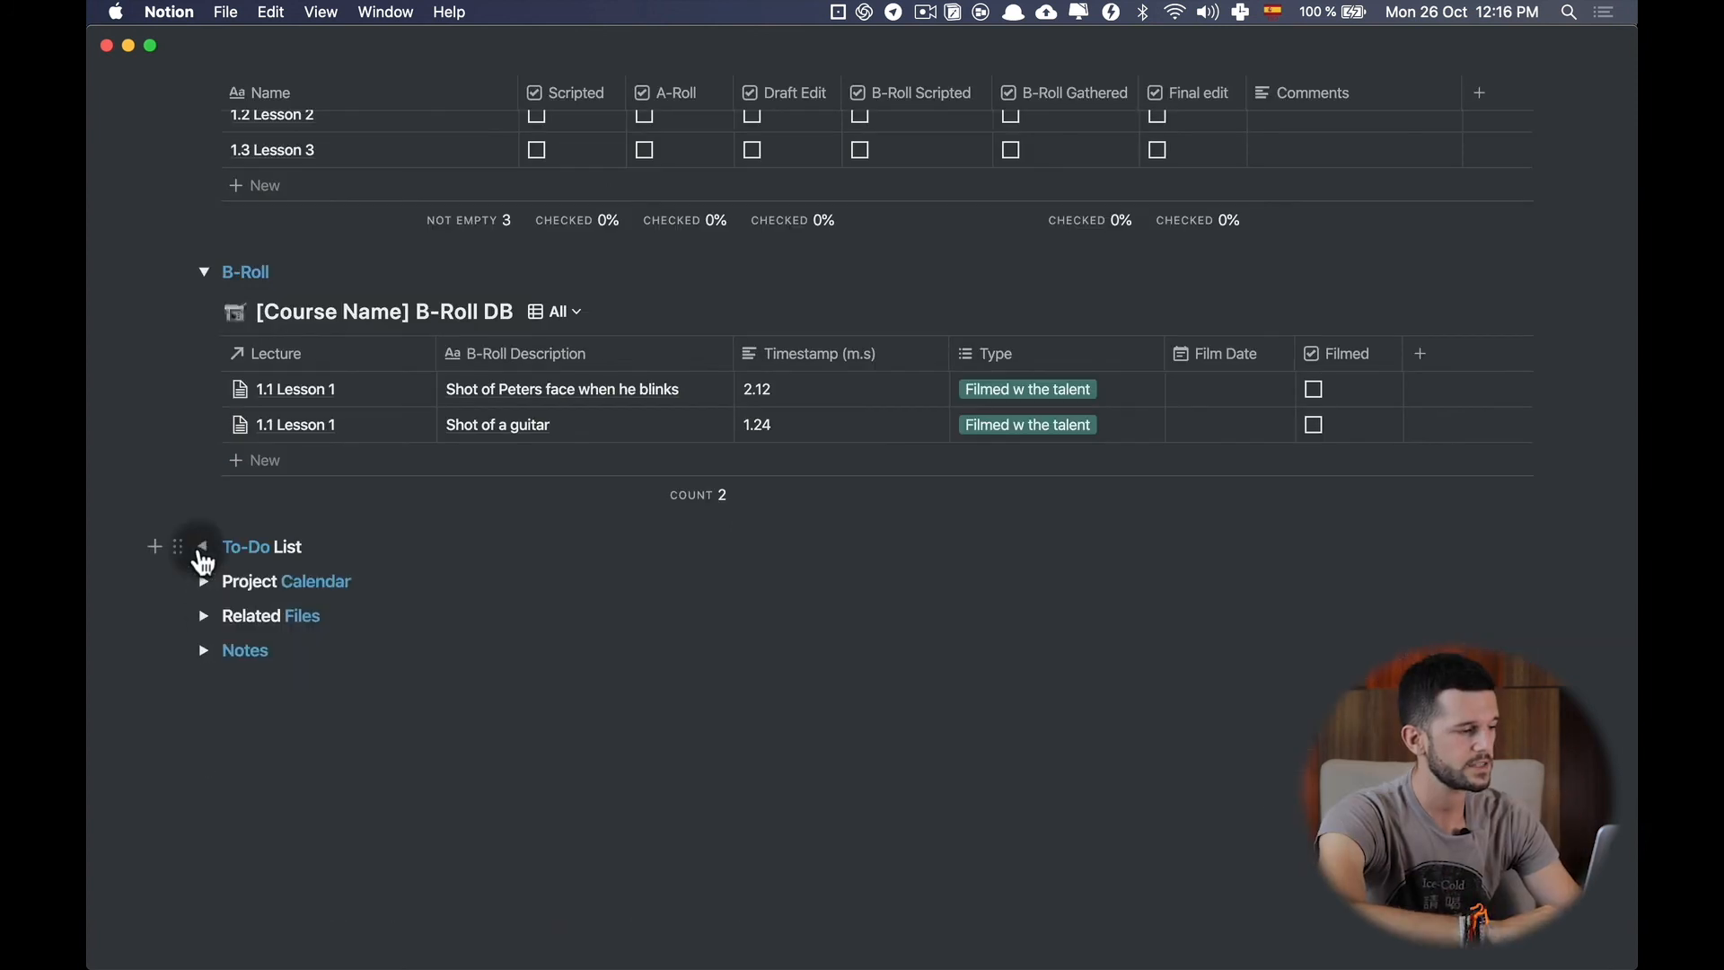
{"action": "left_click", "coordinate": [203, 584]}
{"action": "scroll", "coordinate": [903, 711], "scroll_direction": "down", "scroll_amount": 5}
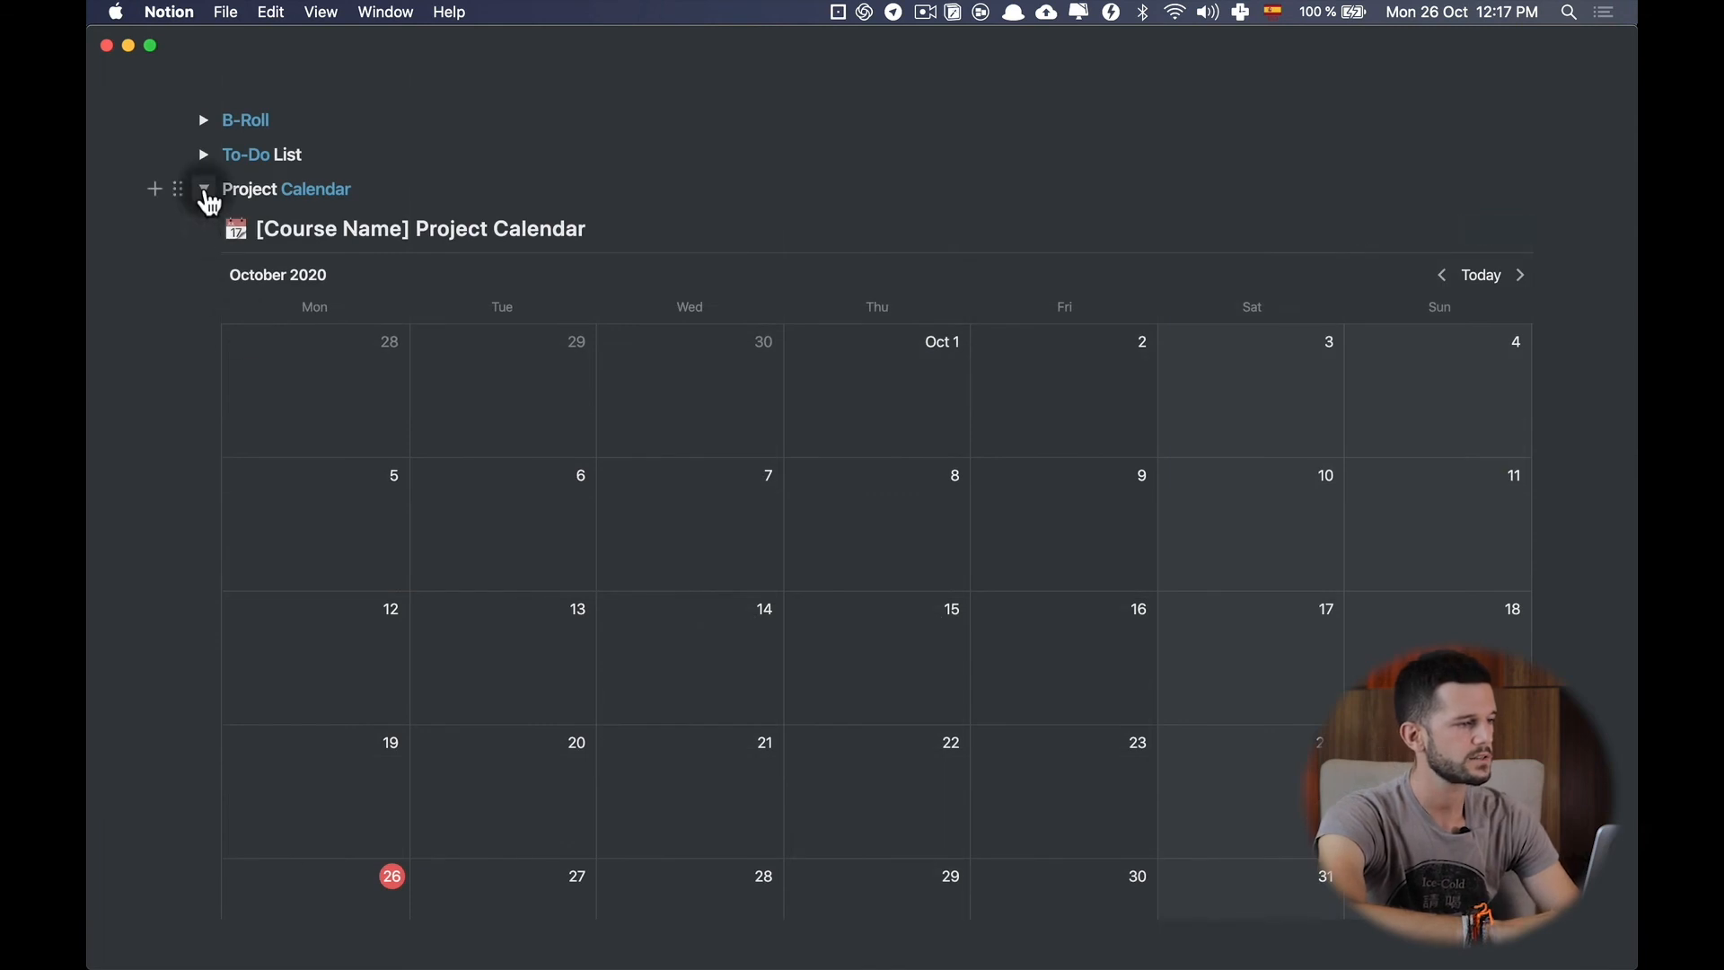
Collapse the Project Calendar and expand the Related Files and Notes sections to examine their databases.
{"action": "left_click", "coordinate": [206, 192]}
{"action": "left_click", "coordinate": [208, 553]}
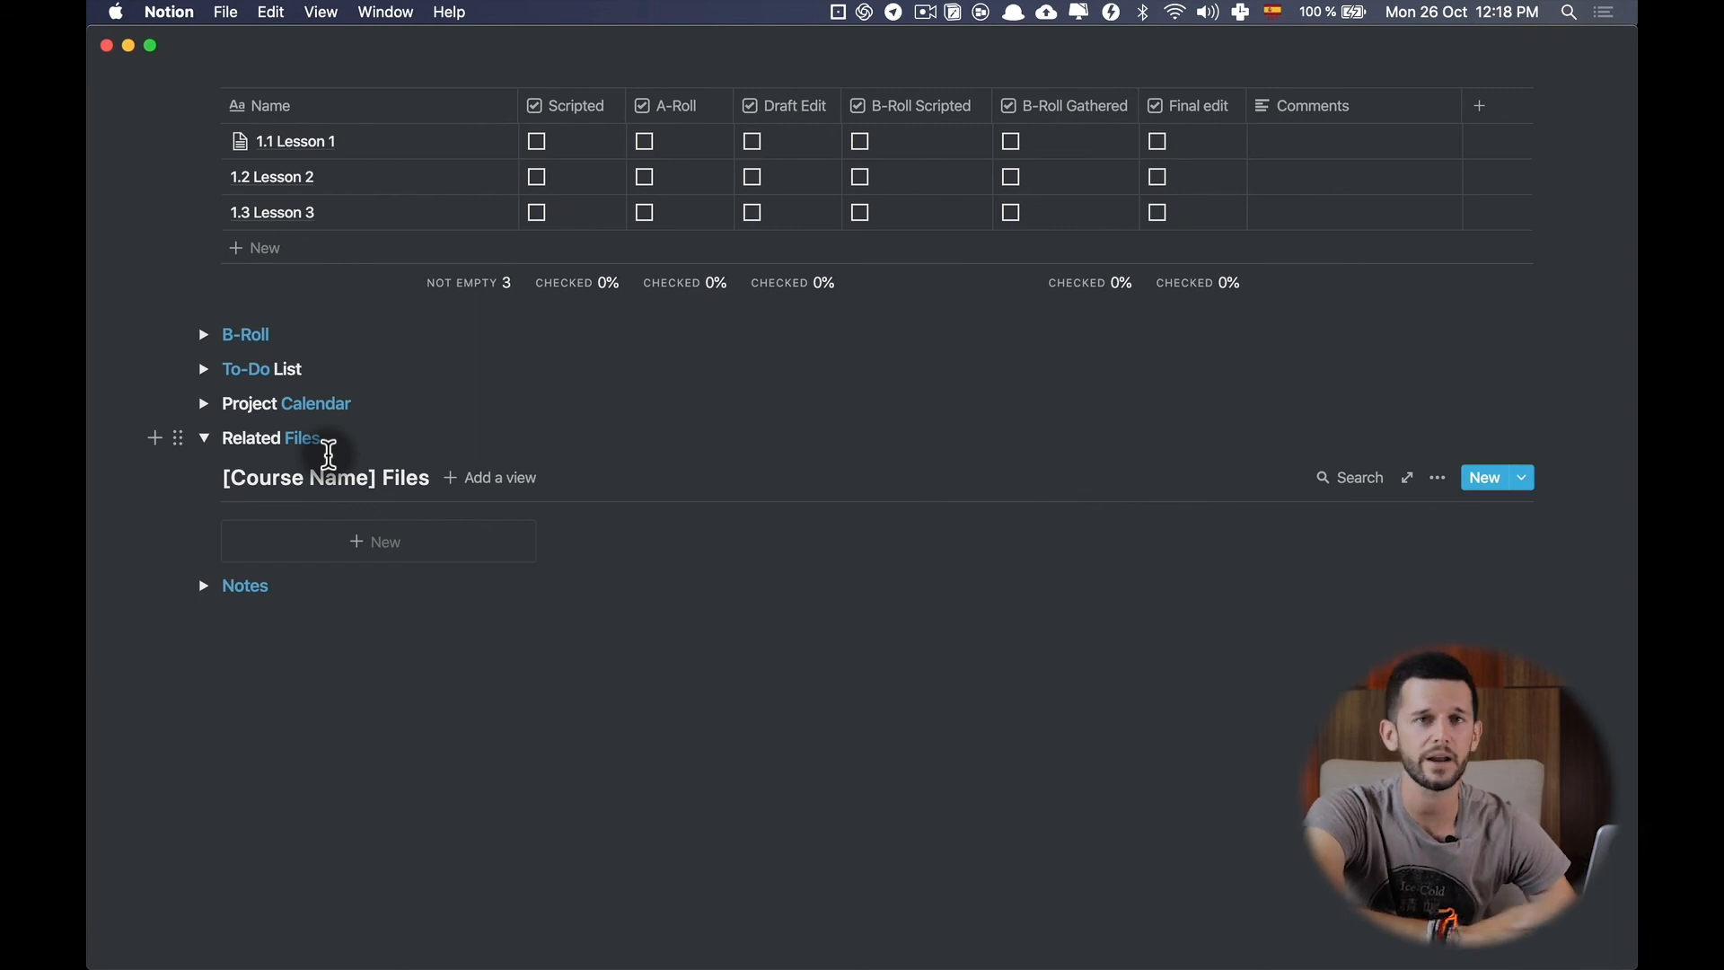
{"action": "left_click", "coordinate": [202, 586]}
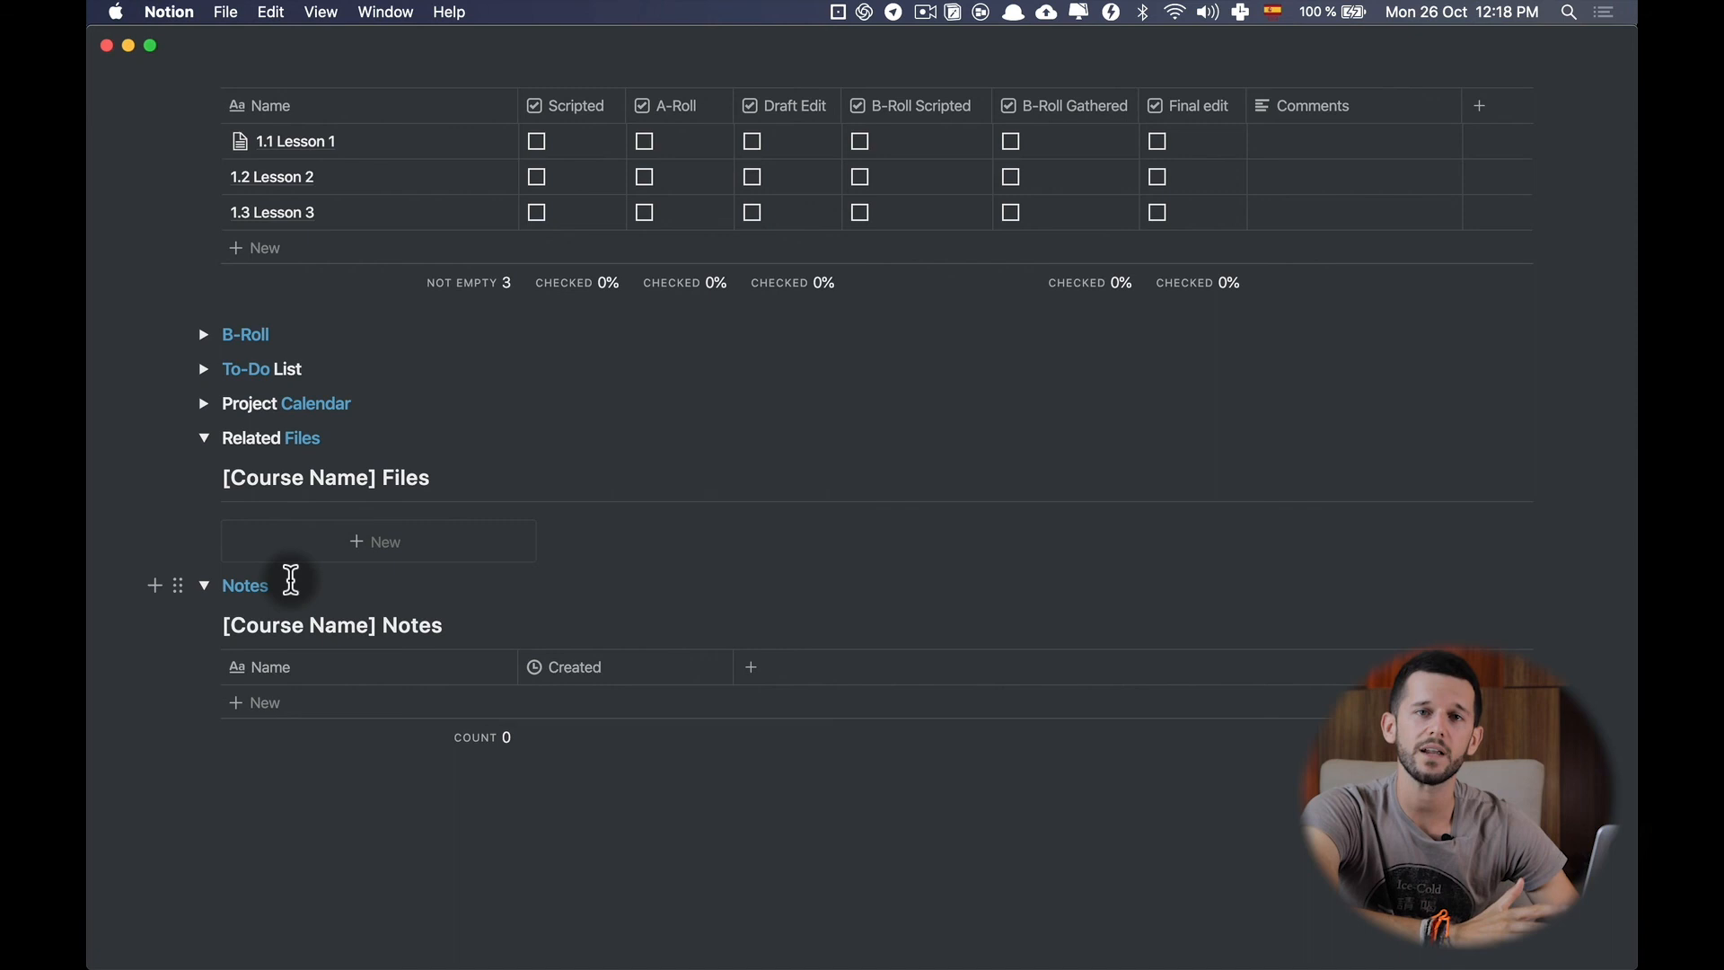